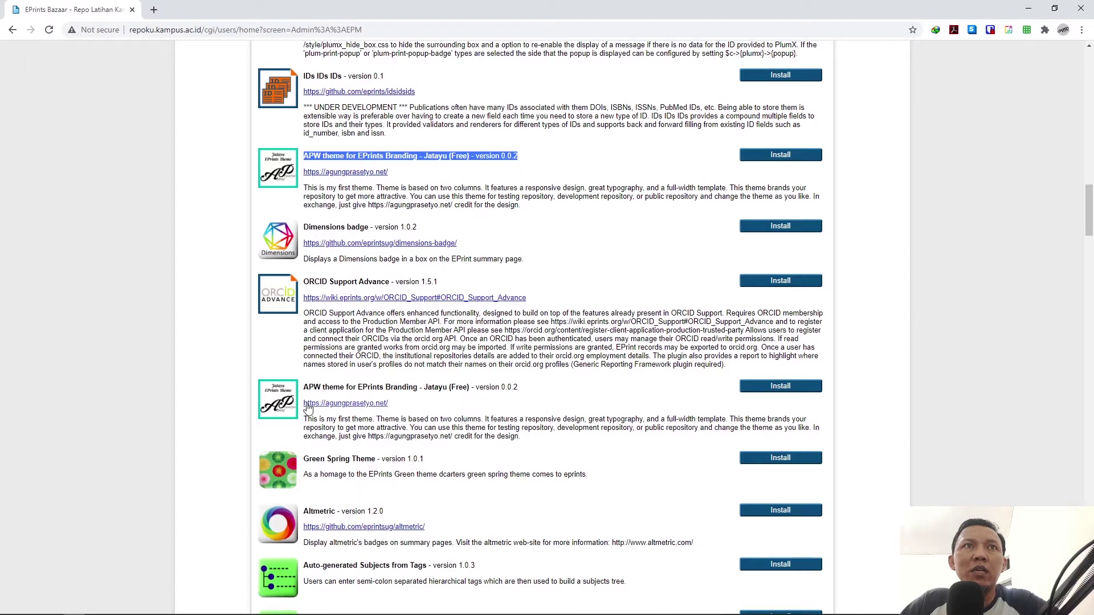
Step: Install the APW theme for EPrints Branding - Jatayu (Free) from the Bazaar, then go to Admin
drag(305, 391, 540, 386)
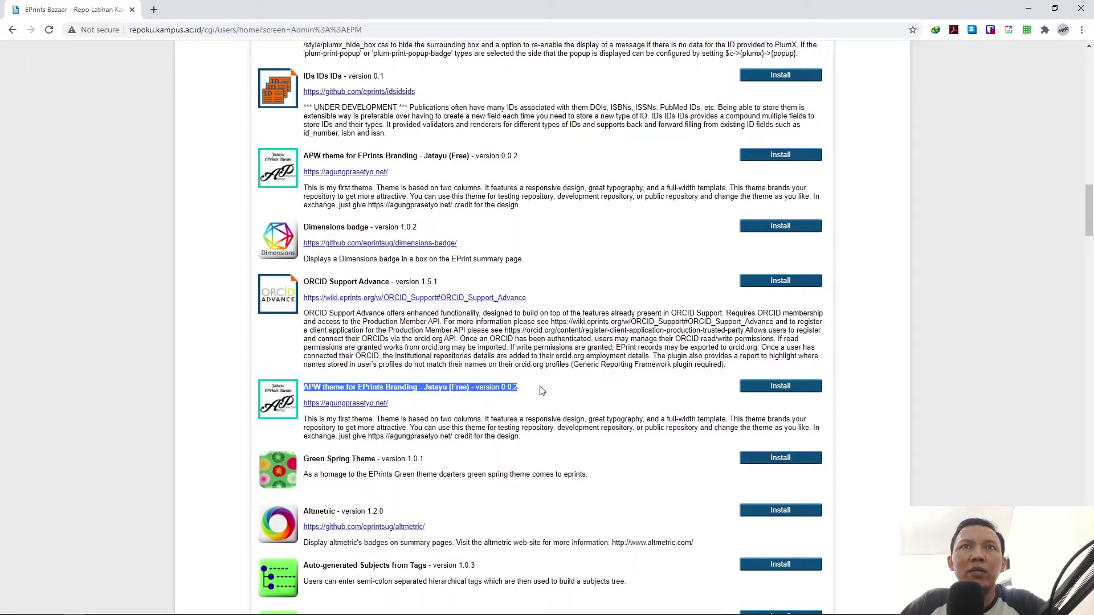
click(512, 389)
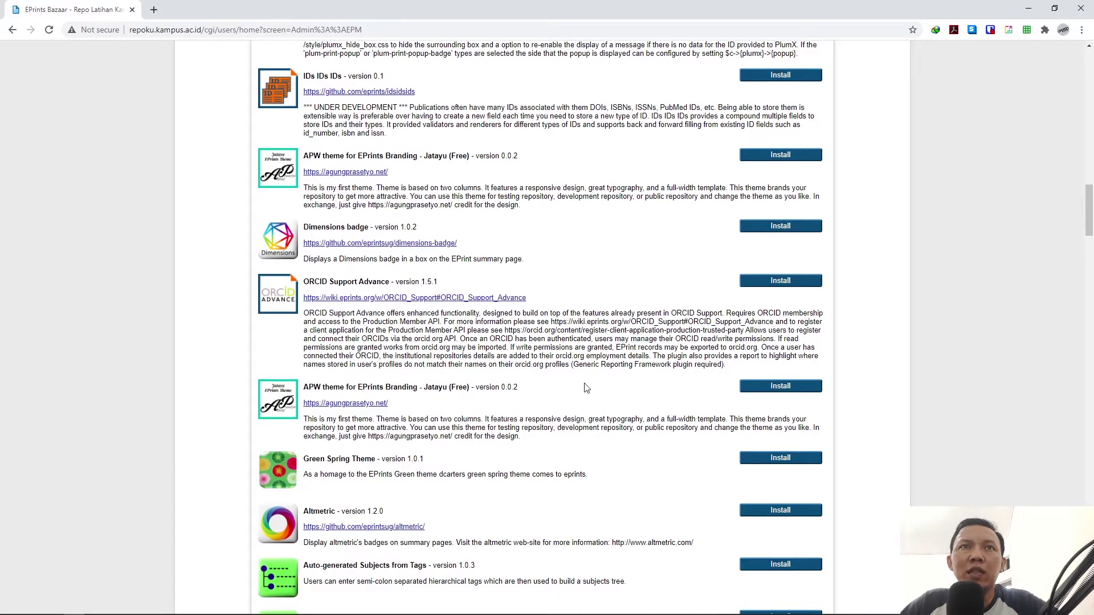
click(777, 389)
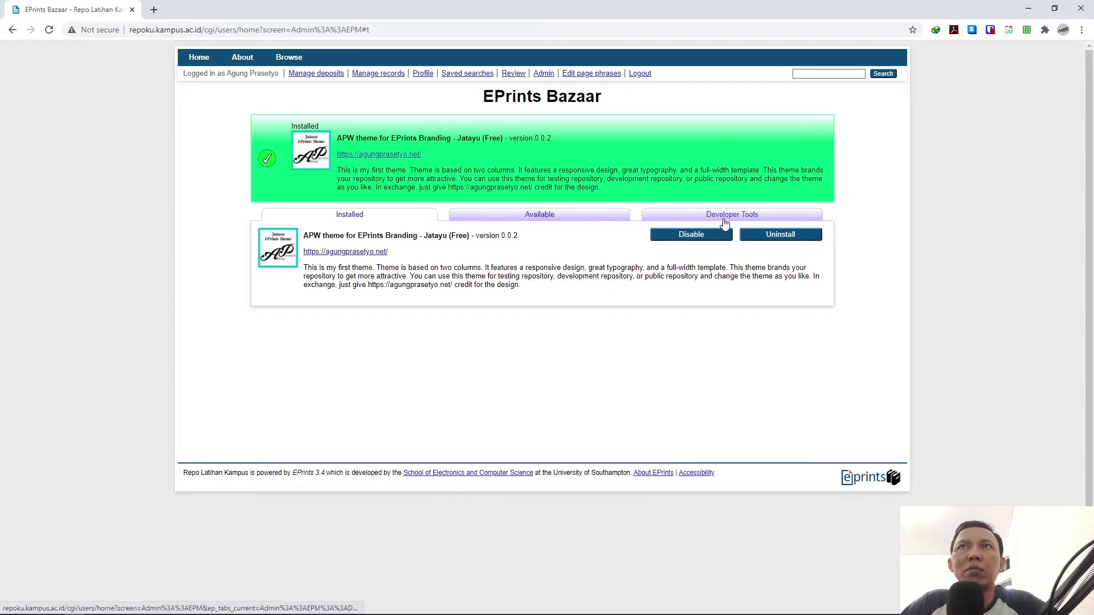
click(544, 74)
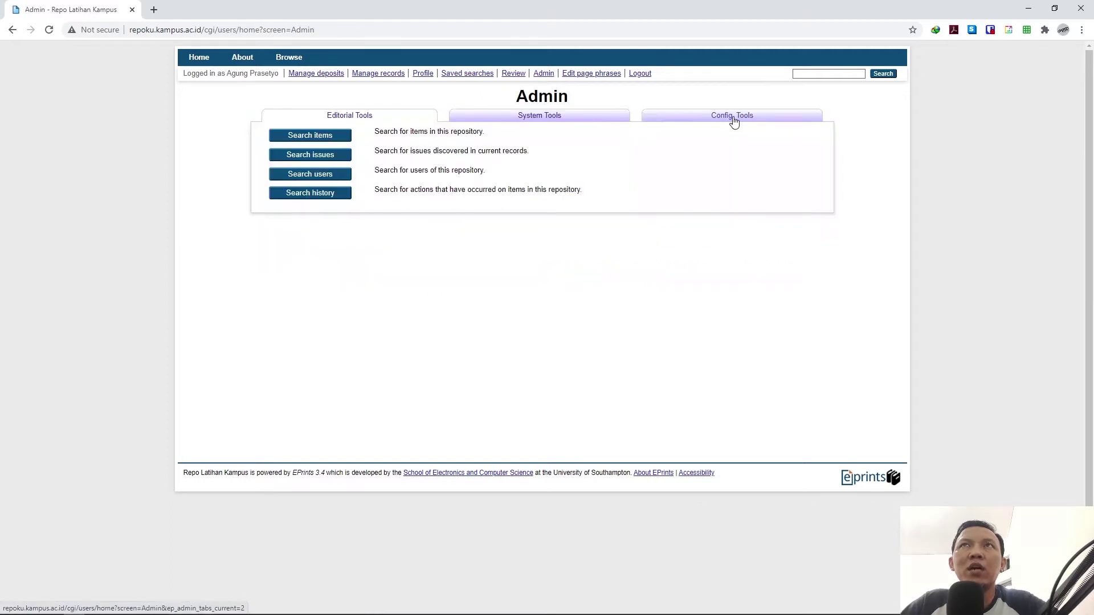
Step: Under Config. Tools, view the repoku configuration and expand cfg.d to list its .pl files
click(732, 117)
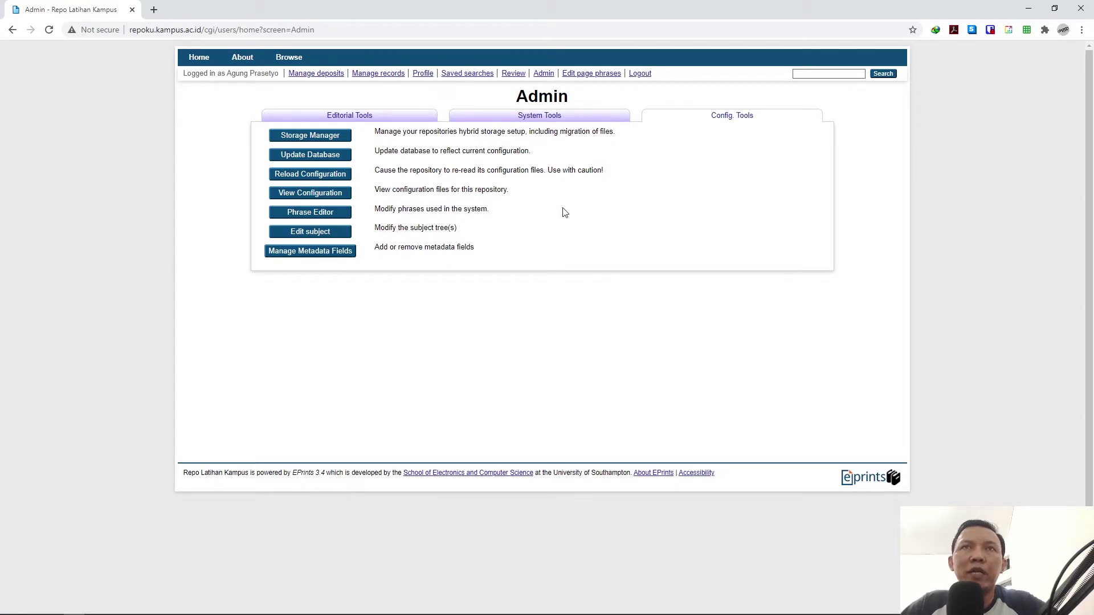
click(318, 194)
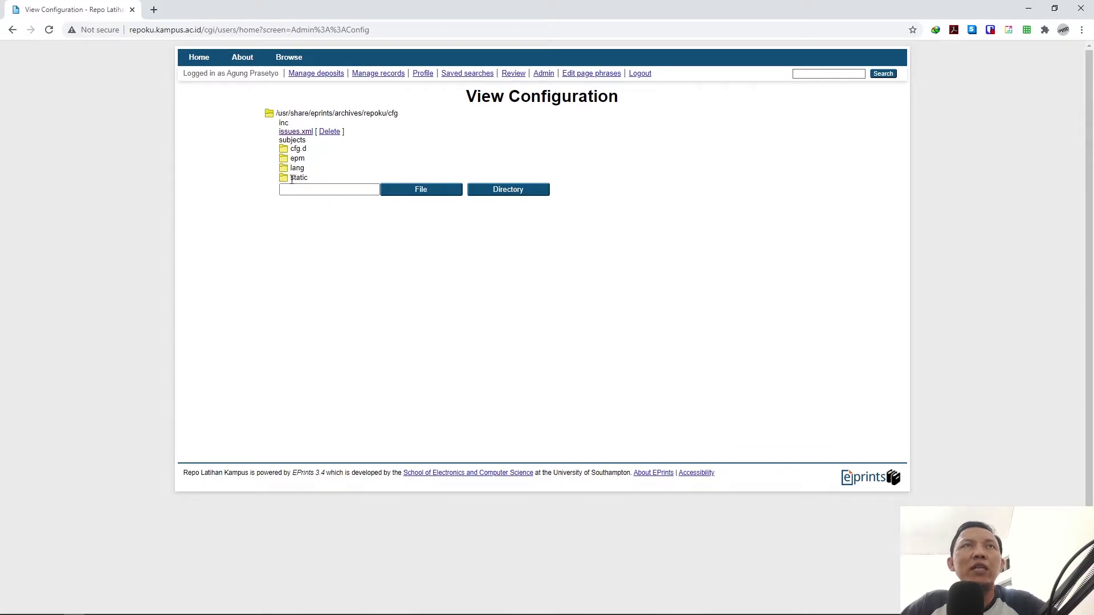
click(284, 149)
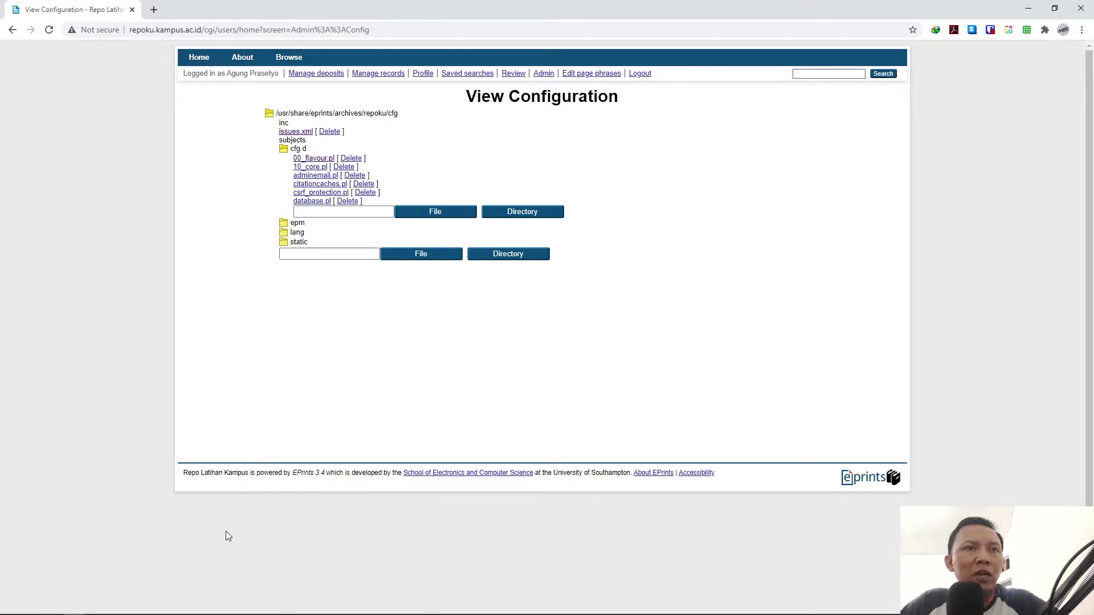
Step: Bring WinSCP forward, reposition it, and list the 51 .pl files in /usr/share/eprints/flavours/pub_lib/cfg.d
click(158, 608)
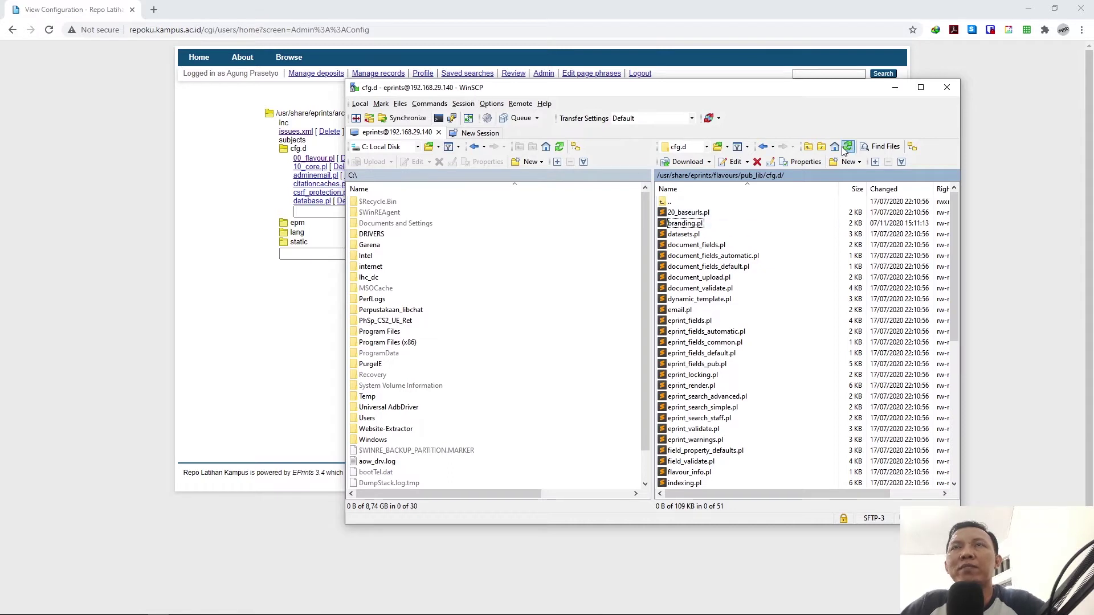
drag(832, 90, 679, 123)
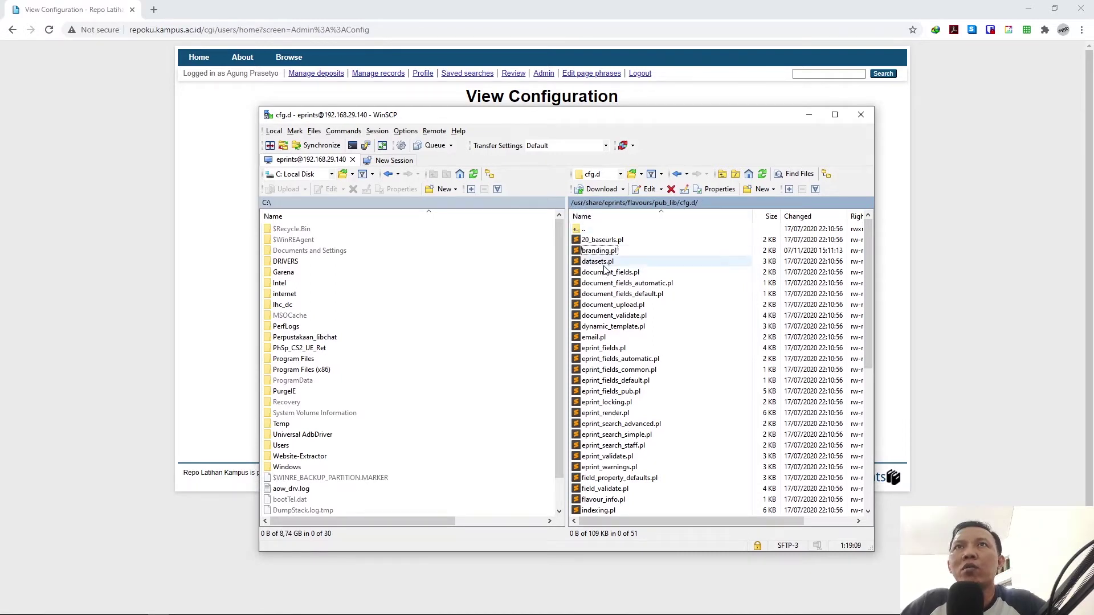
double_click(581, 229)
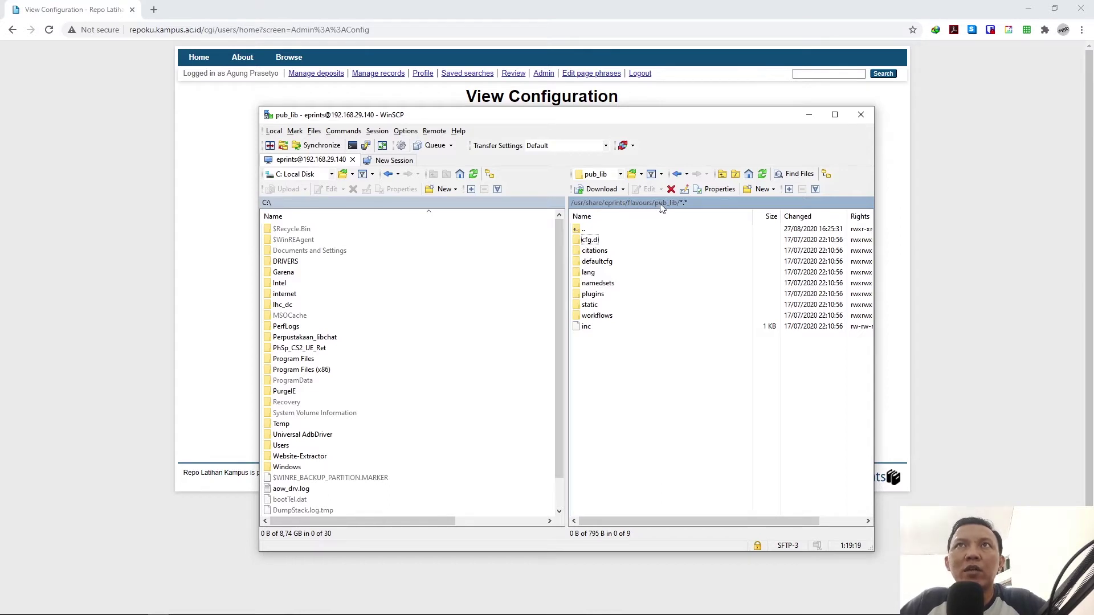
double_click(588, 240)
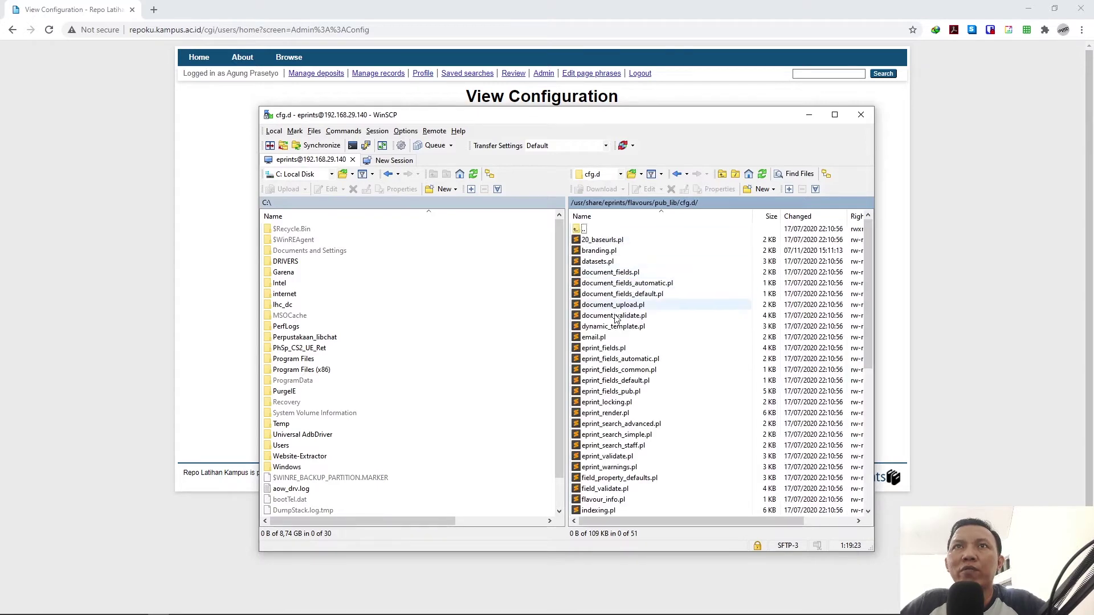
scroll(625, 340, down, 8)
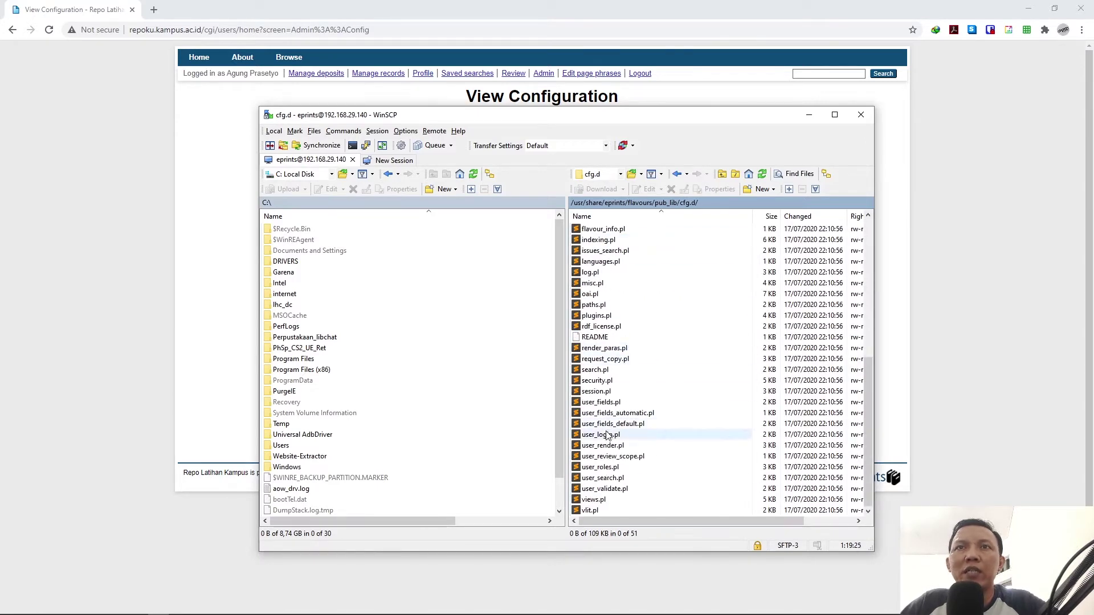
scroll(577, 361, up, 8)
scroll(627, 393, down, 8)
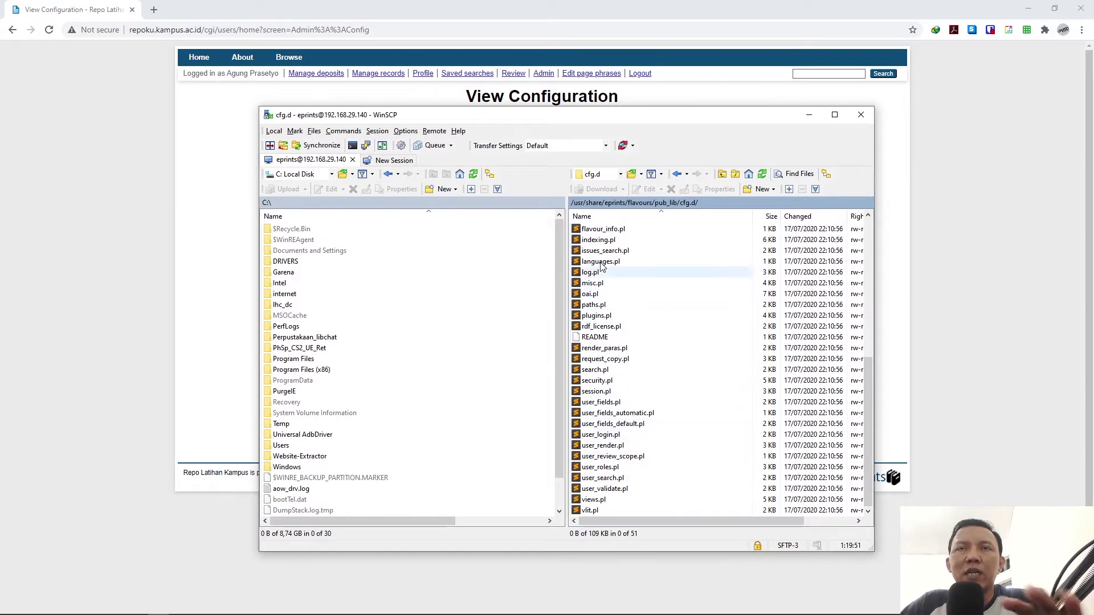
scroll(601, 273, up, 7)
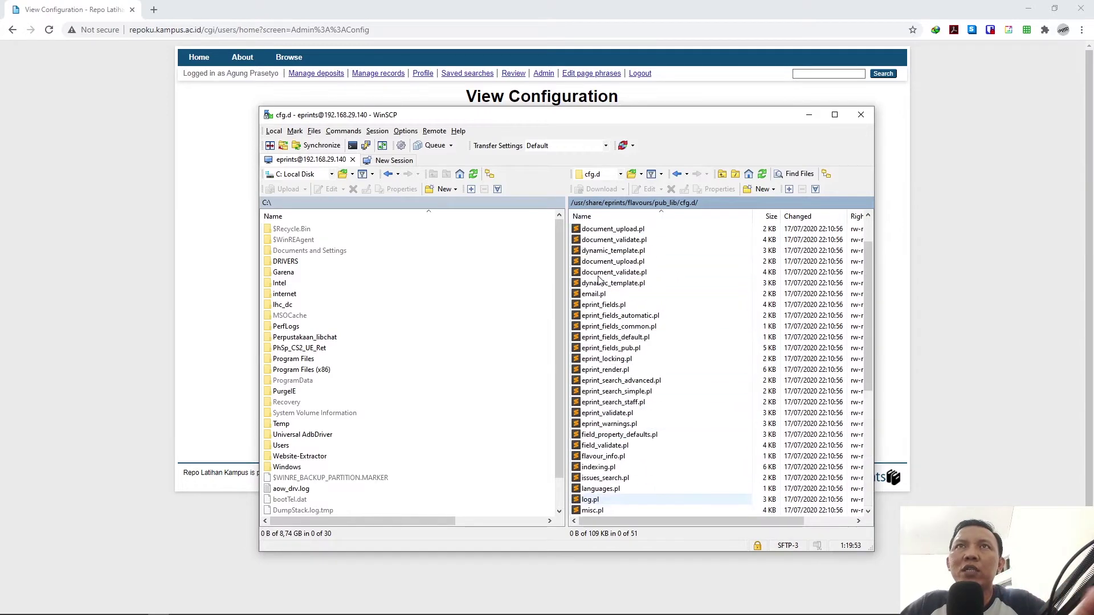
scroll(598, 278, up, 3)
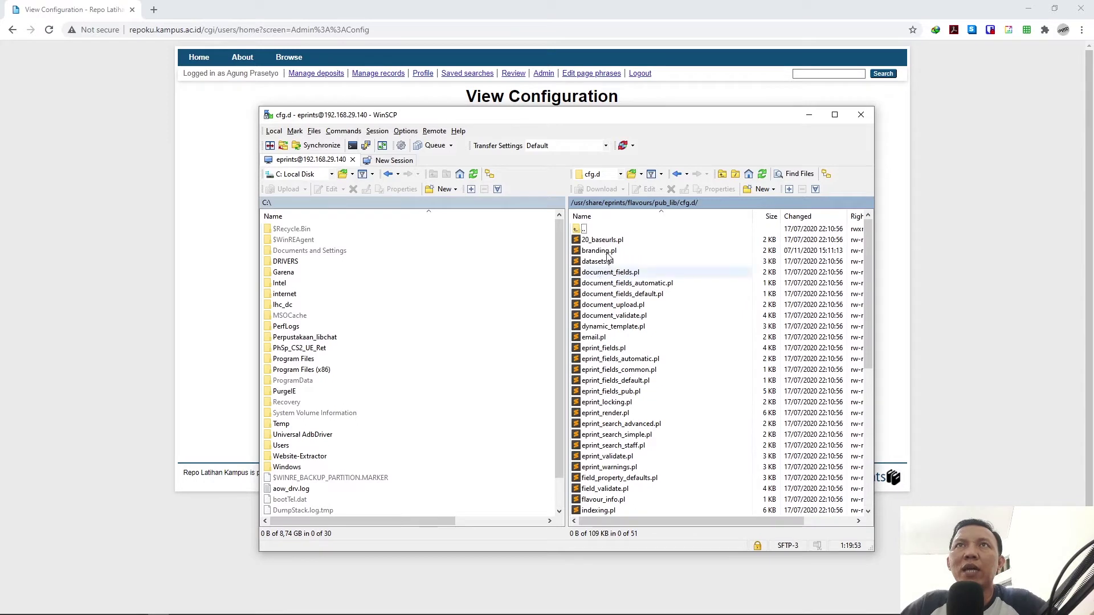
Step: Browse from pub_lib up to /usr/share/eprints, into archives/repoku, and back up again
double_click(584, 231)
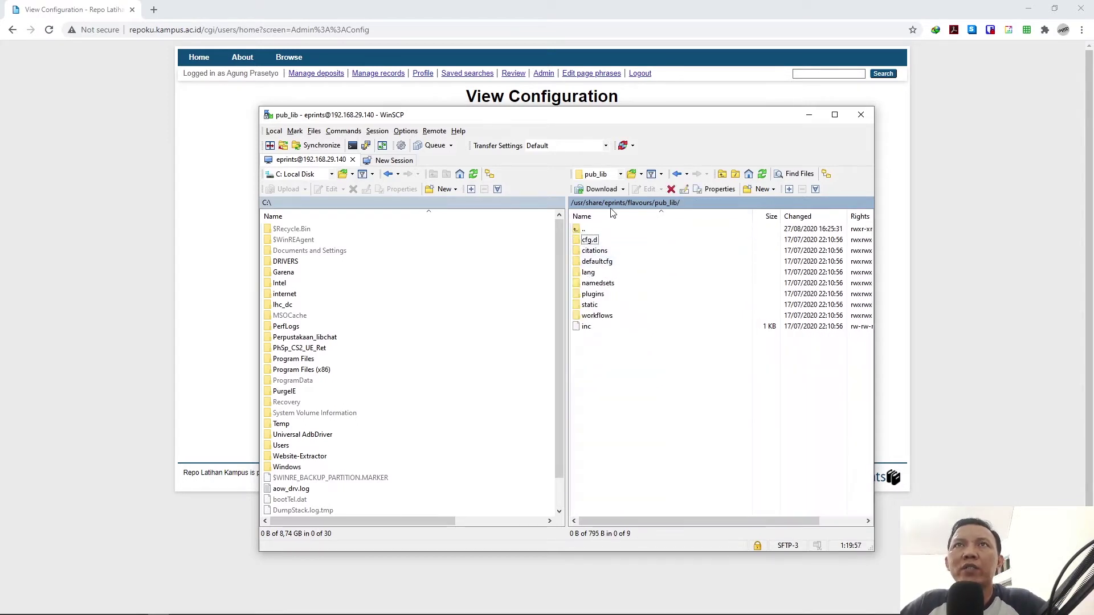
click(618, 203)
double_click(593, 242)
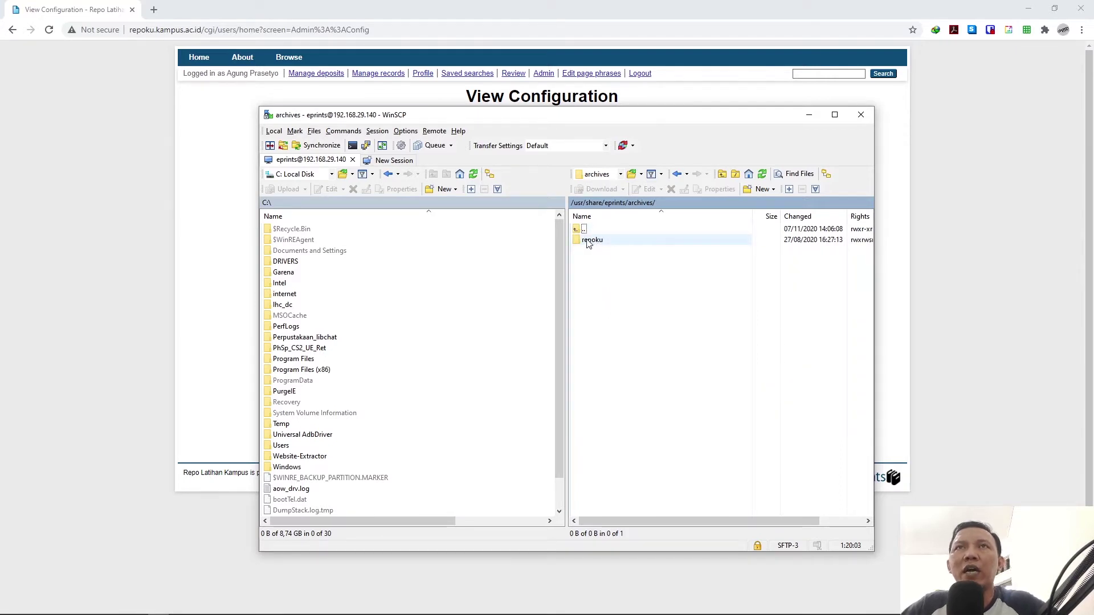
click(589, 242)
double_click(587, 241)
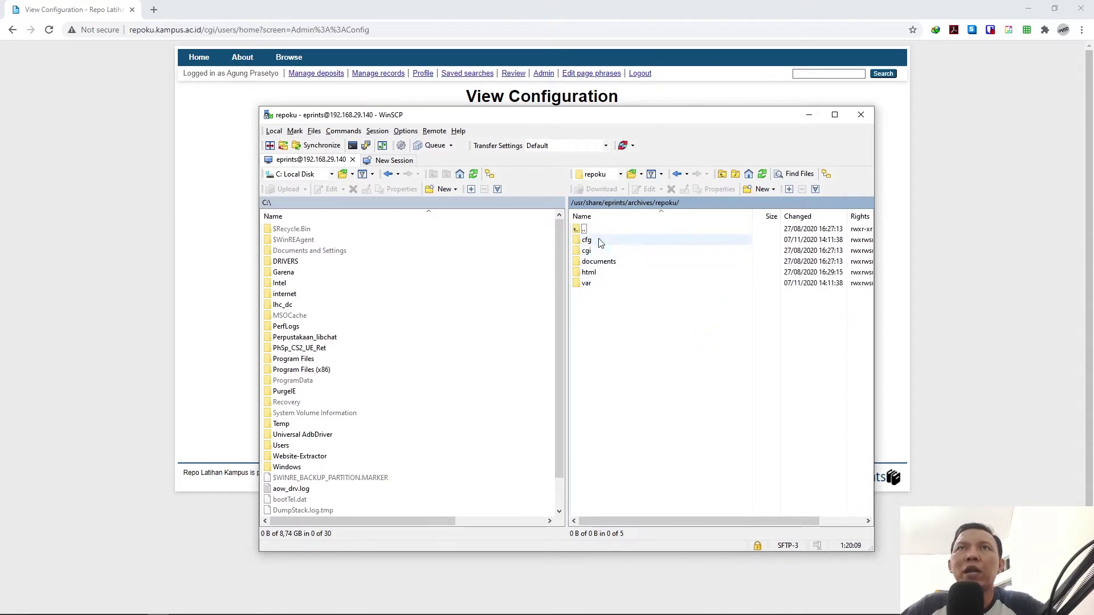
double_click(579, 229)
double_click(579, 229)
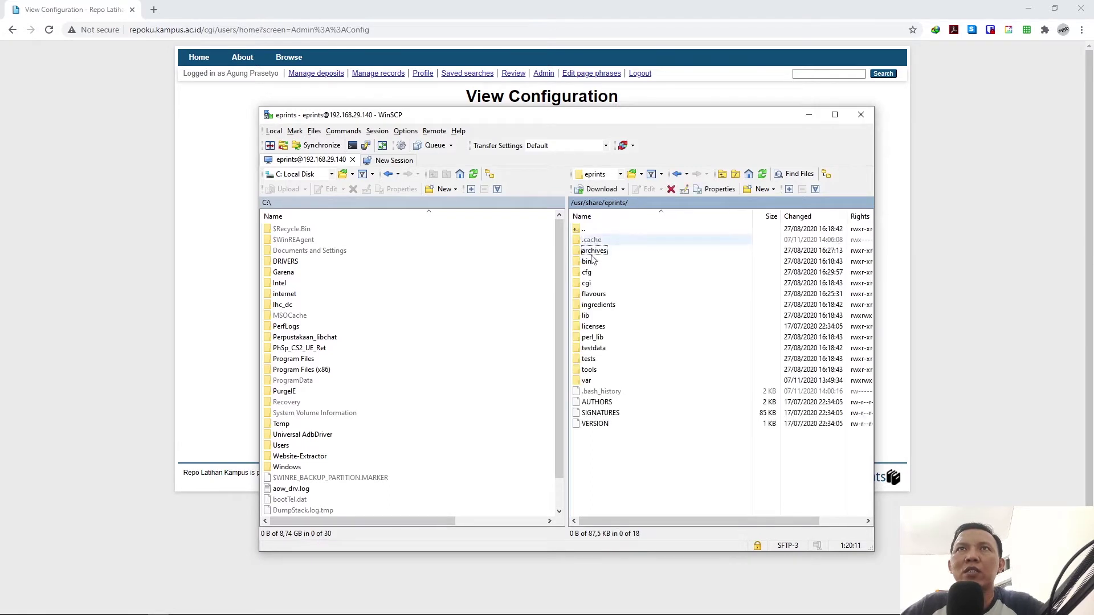
Step: Navigate through flavours/pub_lib/cfg.d and open branding.pl for editing
drag(629, 459, 581, 262)
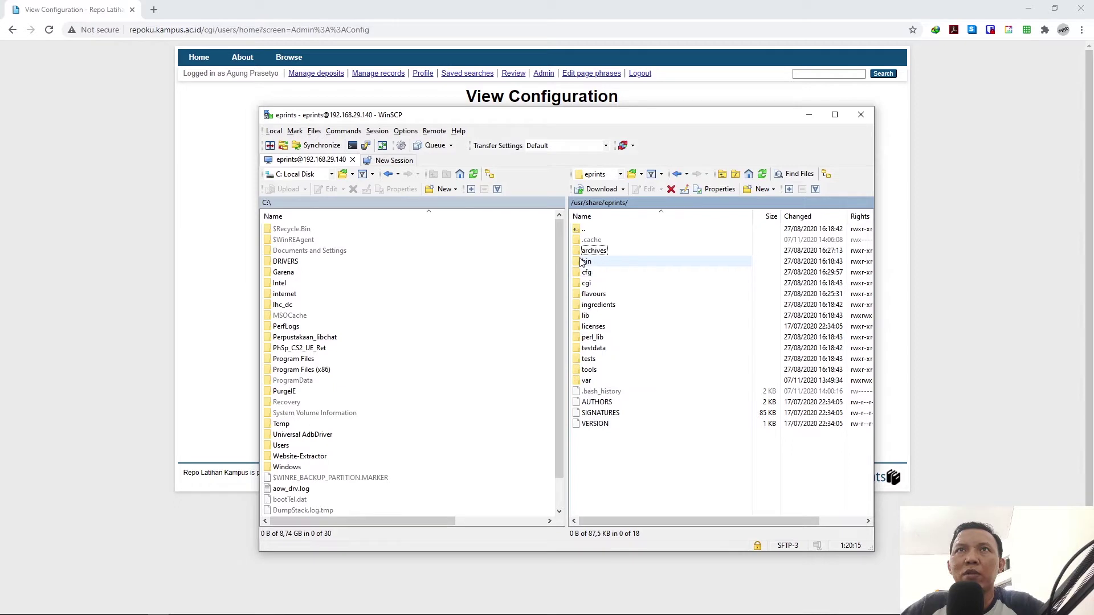
click(584, 261)
shift+click(595, 423)
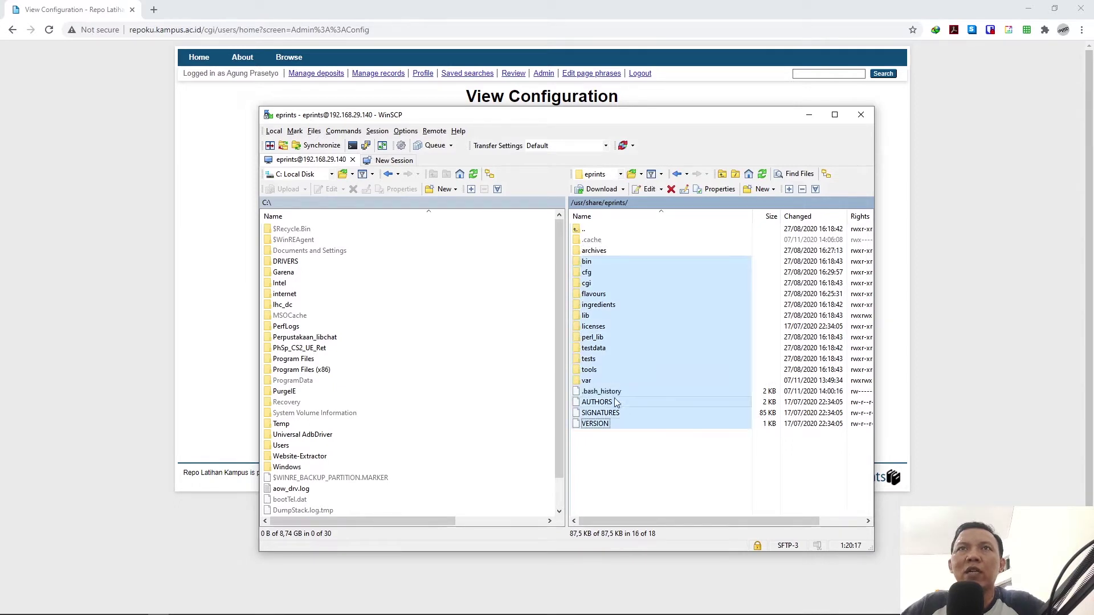
click(592, 262)
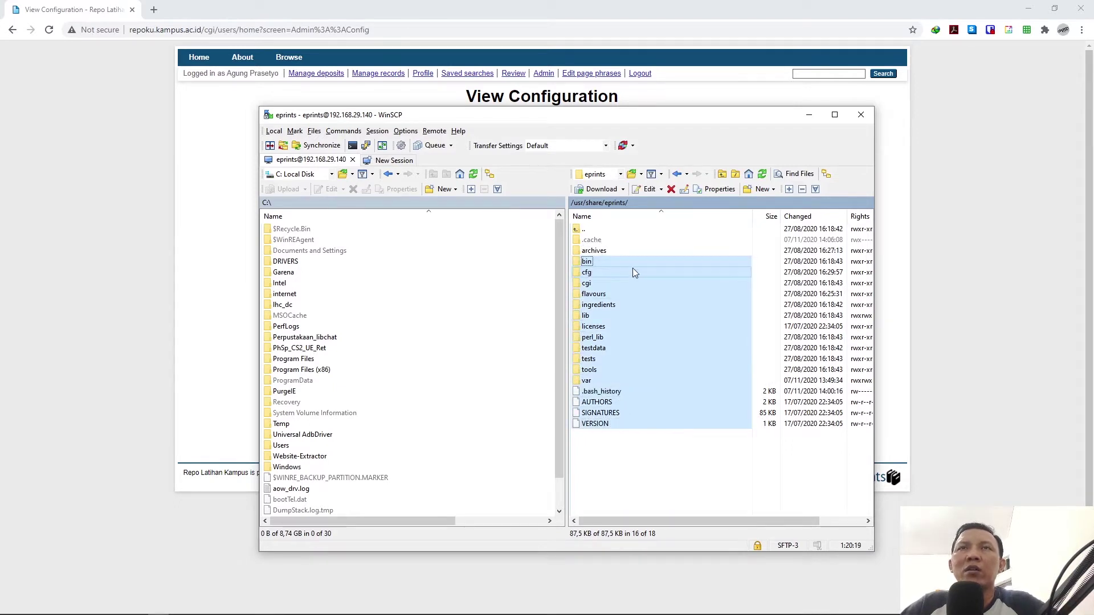
double_click(592, 250)
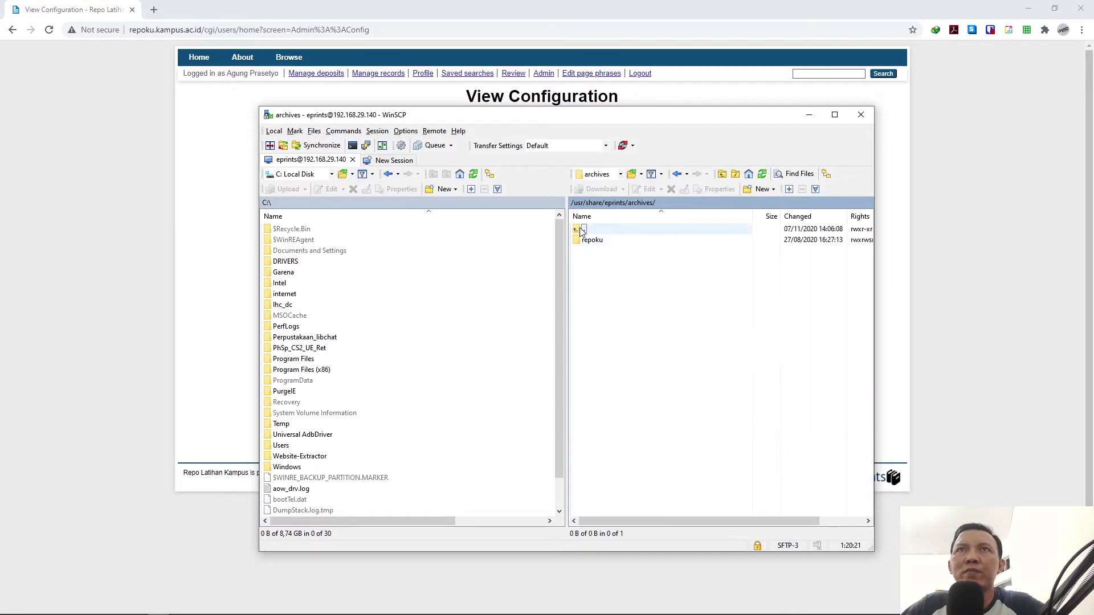
key(BackSpace)
double_click(590, 295)
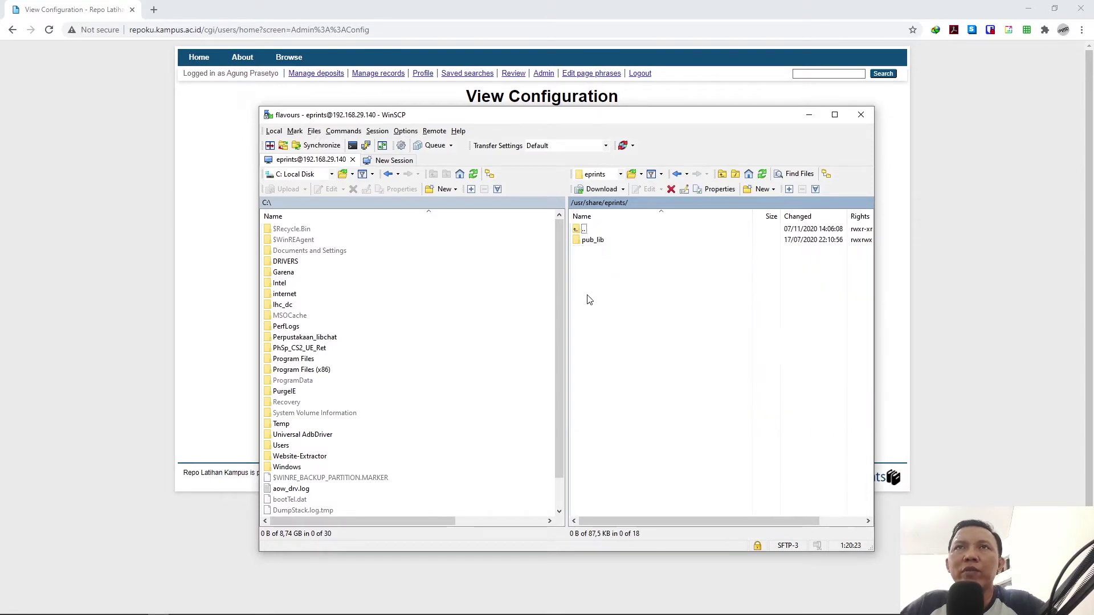
double_click(593, 242)
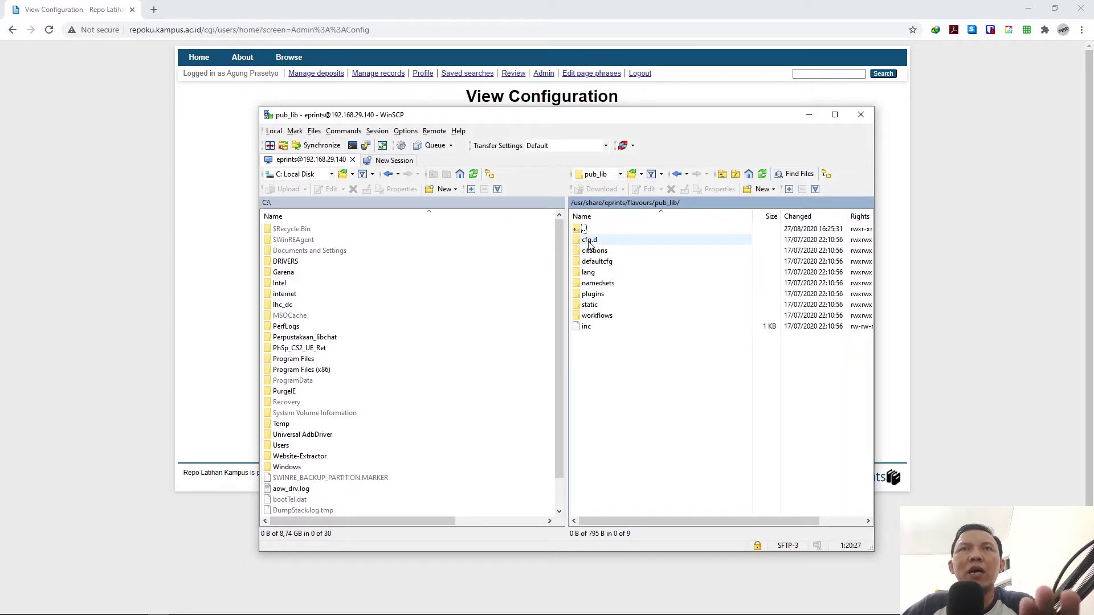
double_click(590, 241)
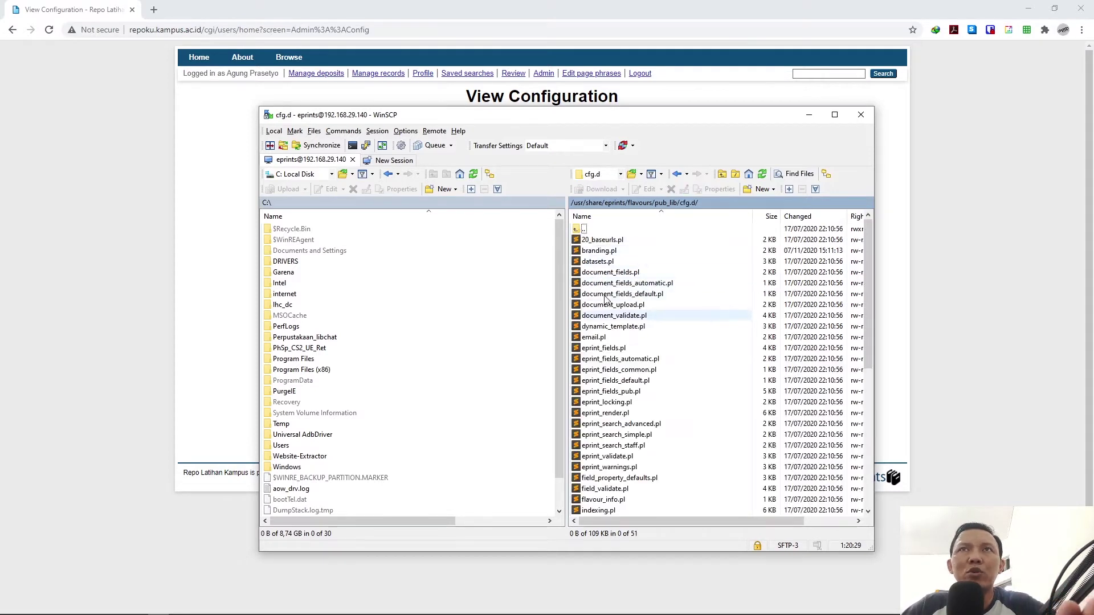
double_click(598, 252)
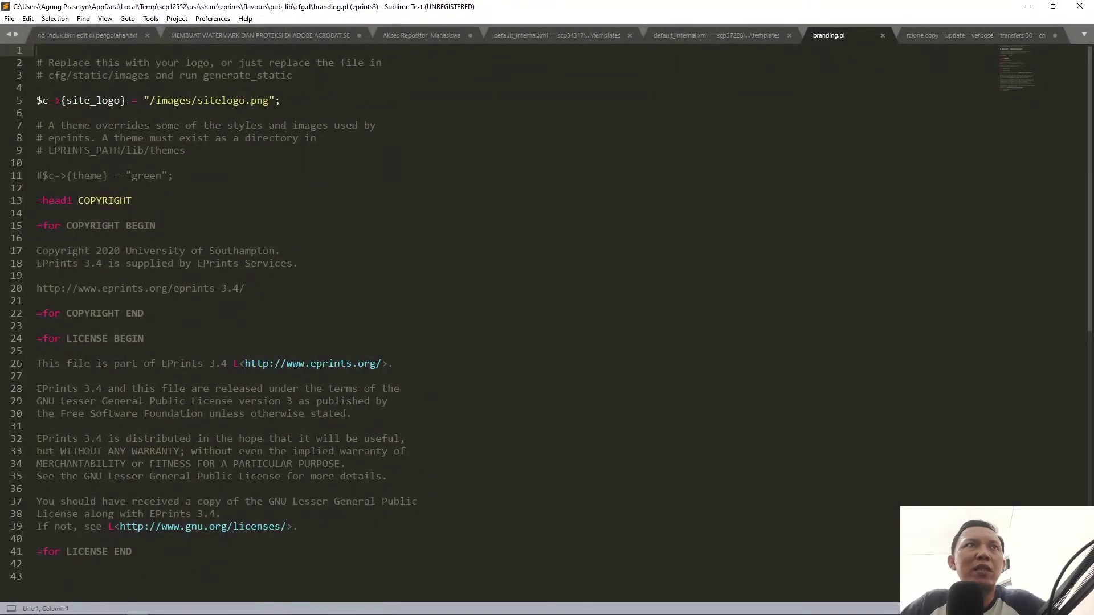
Step: Check the commented-out theme setting on line 11, close branding.pl unchanged, and return to WinSCP
drag(37, 175, 168, 176)
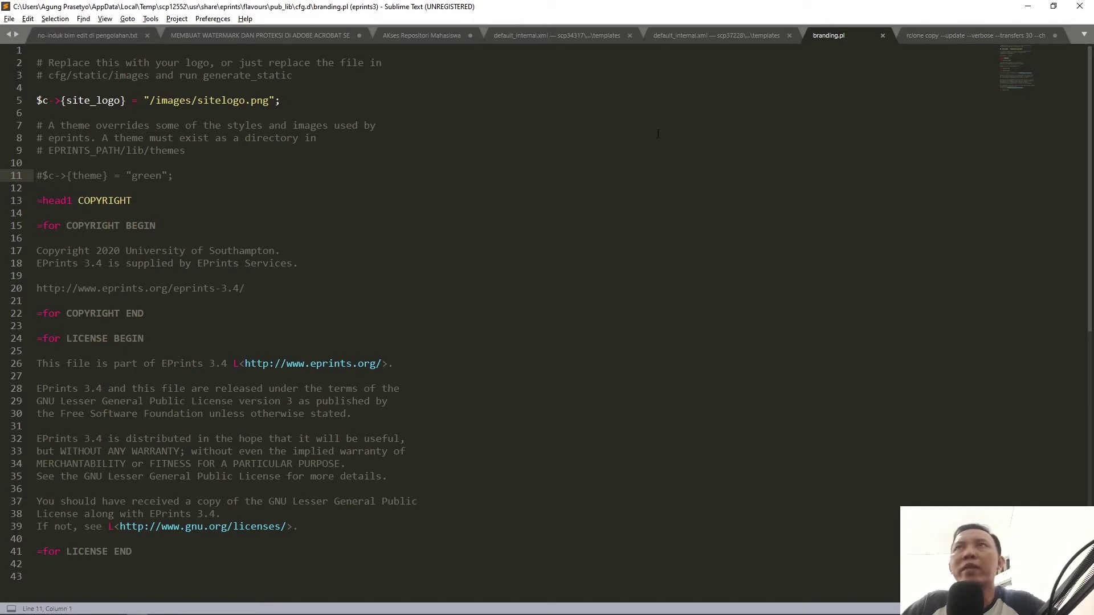
click(883, 36)
key(alt+Tab)
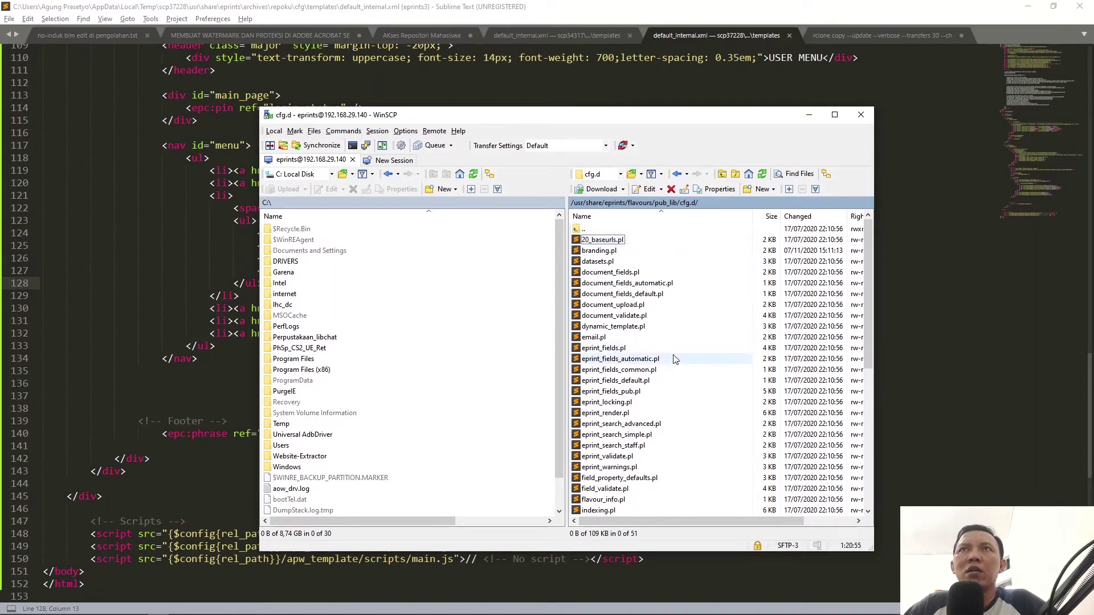
Step: Duplicate all 51 pub_lib cfg.d files to /usr/share/eprints/archives/repoku/cfg/cfg.d/ via a local temporary copy
scroll(674, 358, down, 8)
key(End)
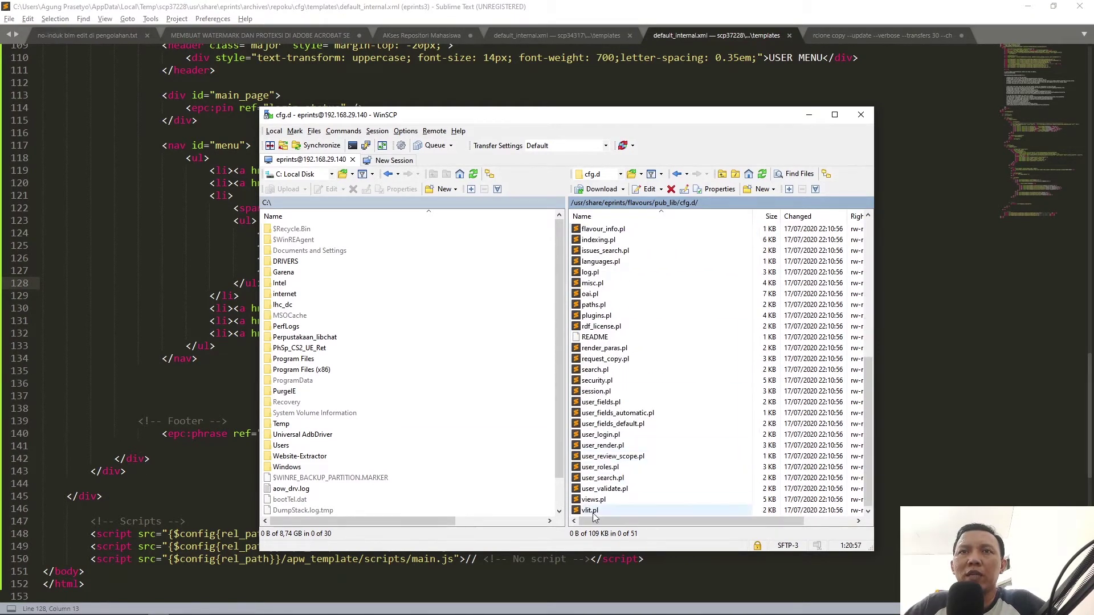
key(ctrl+a)
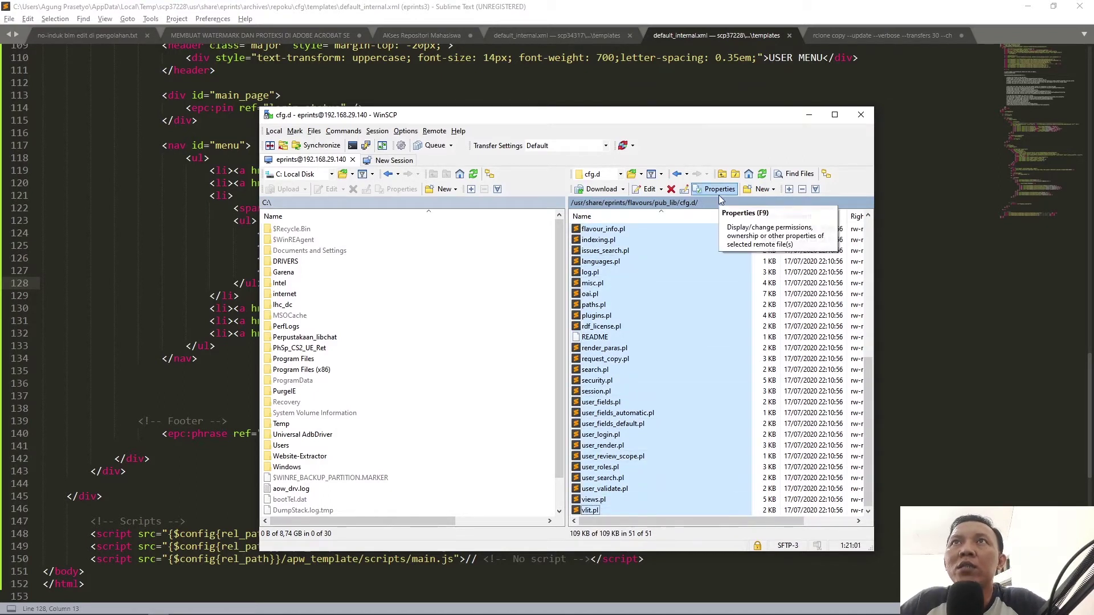
right_click(654, 262)
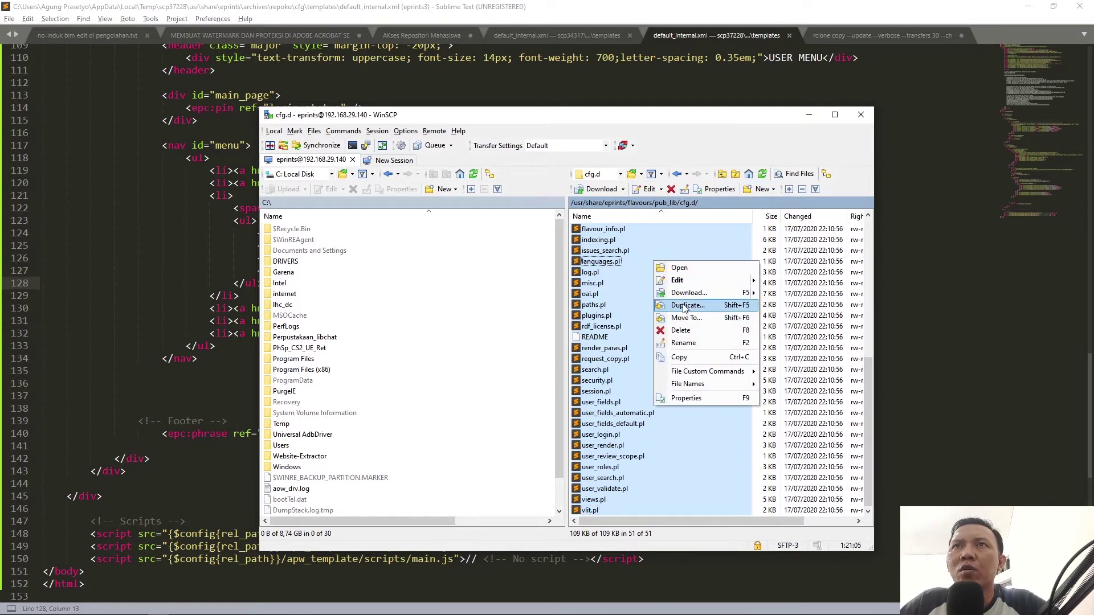
click(716, 309)
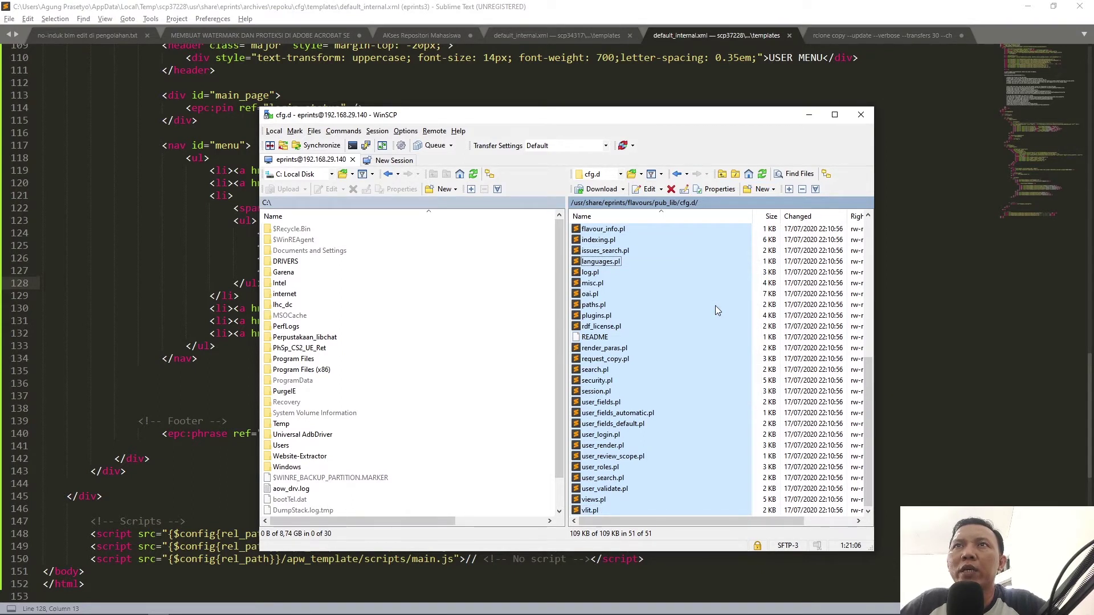
click(615, 340)
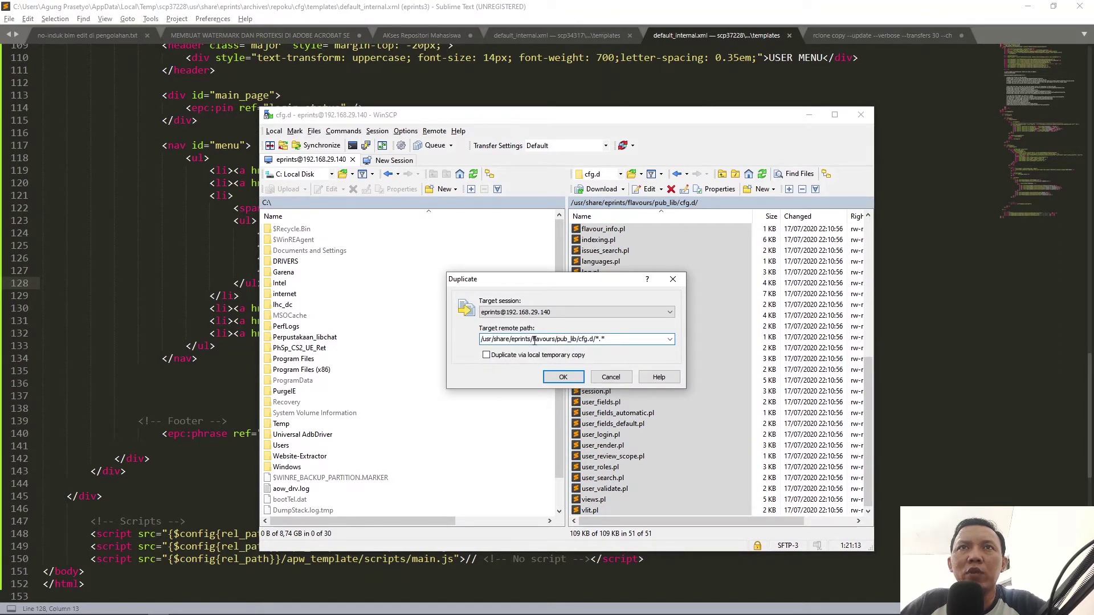
drag(532, 339, 615, 343)
text(are/eprints/arc)
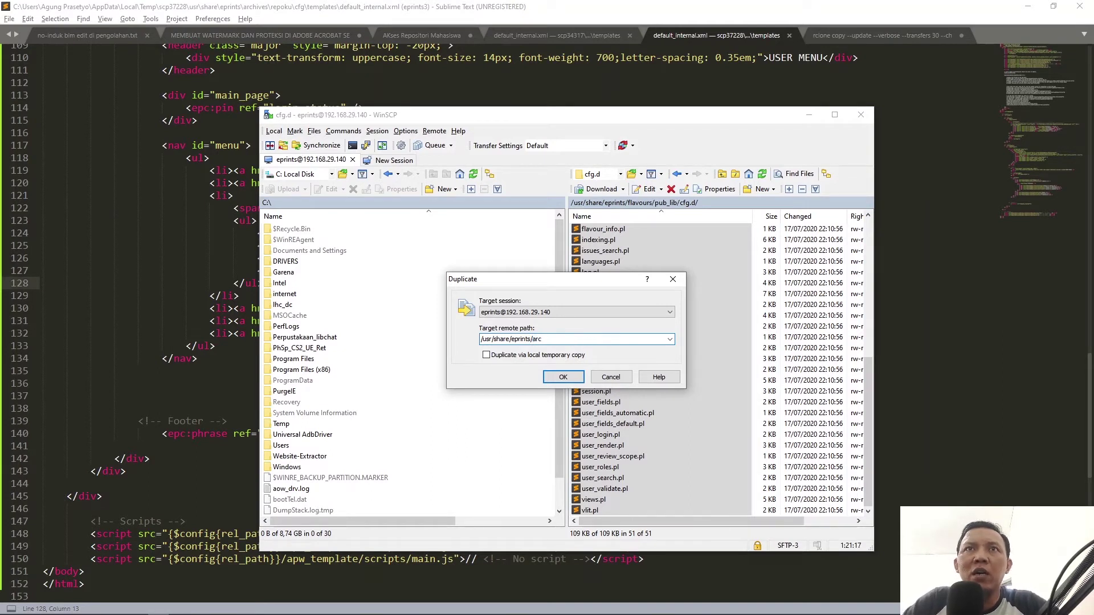
text(hive)
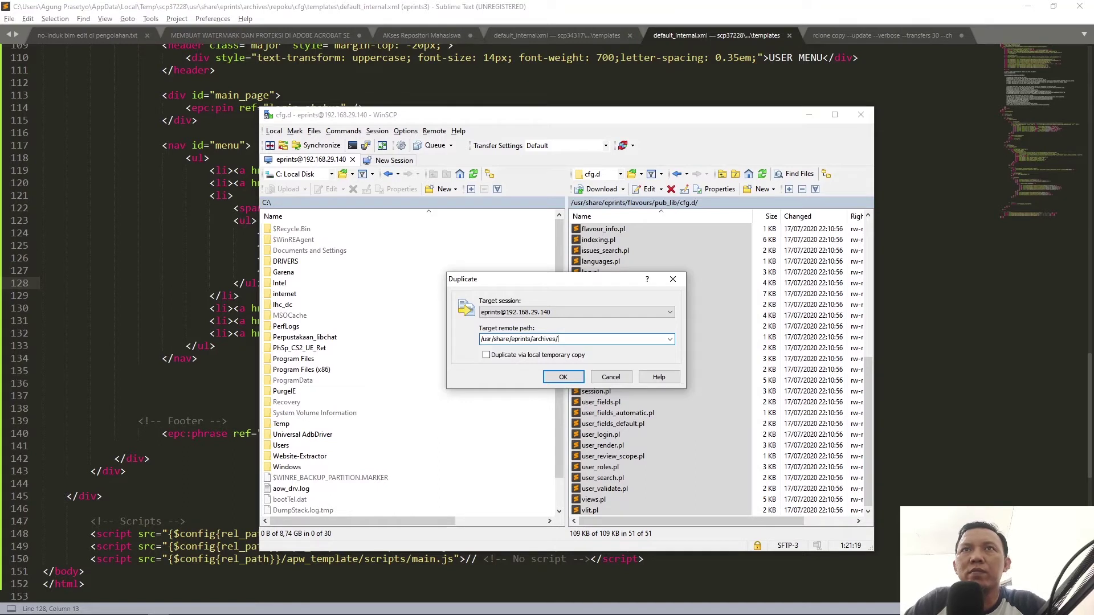
text(s/repoku)
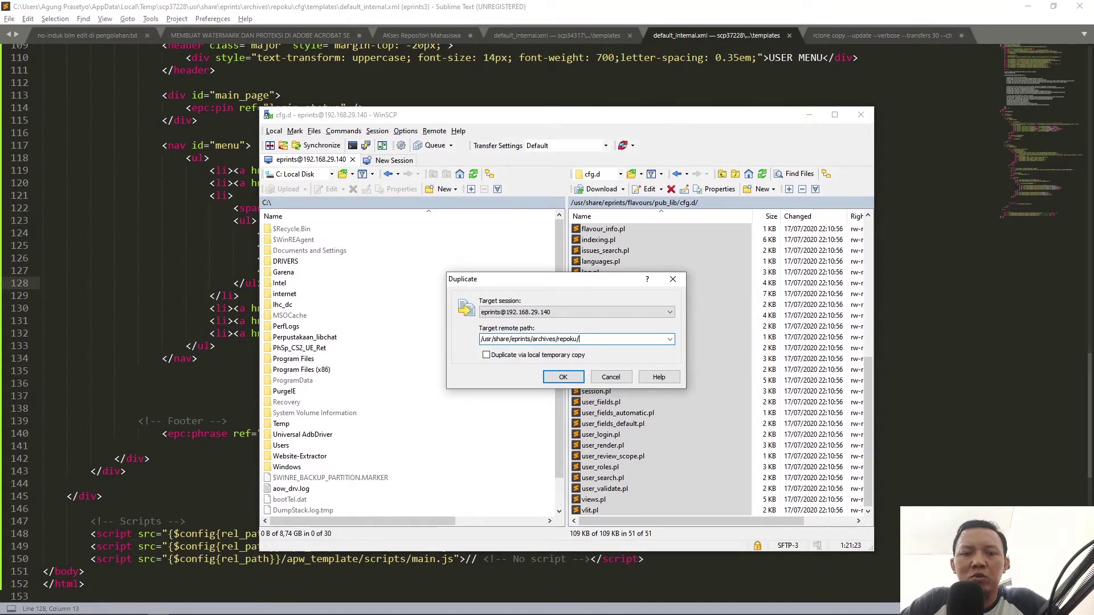
text(/cfg/)
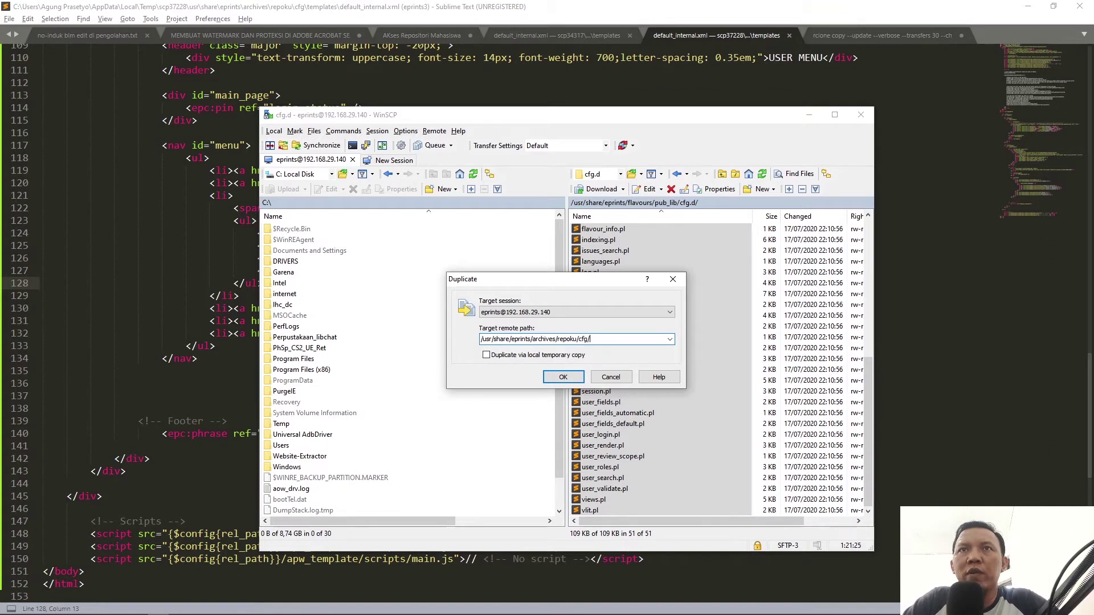
text(cfg.d/)
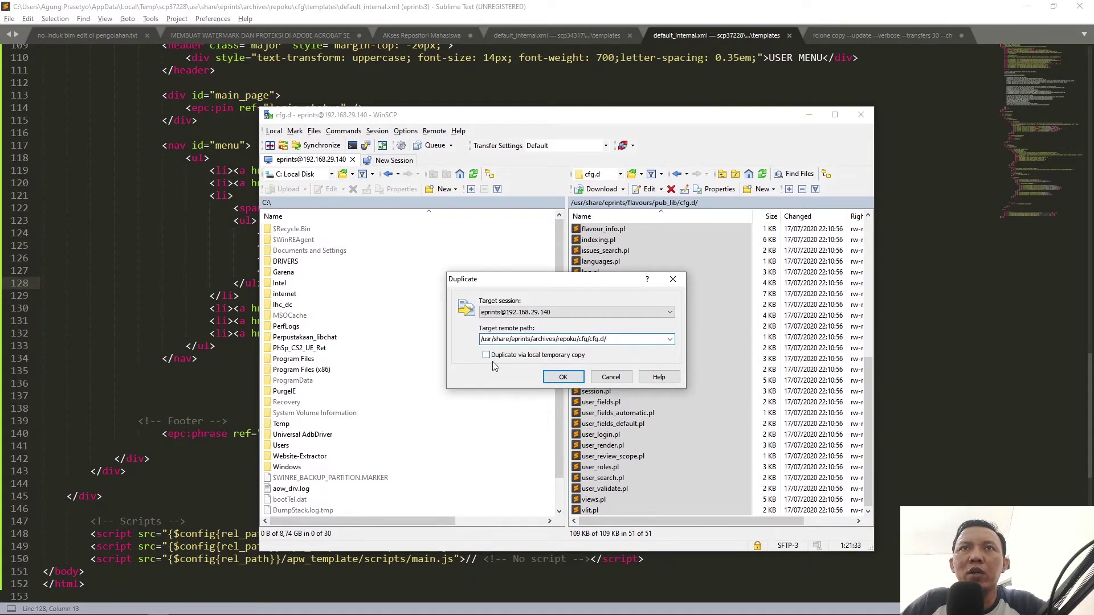
click(572, 380)
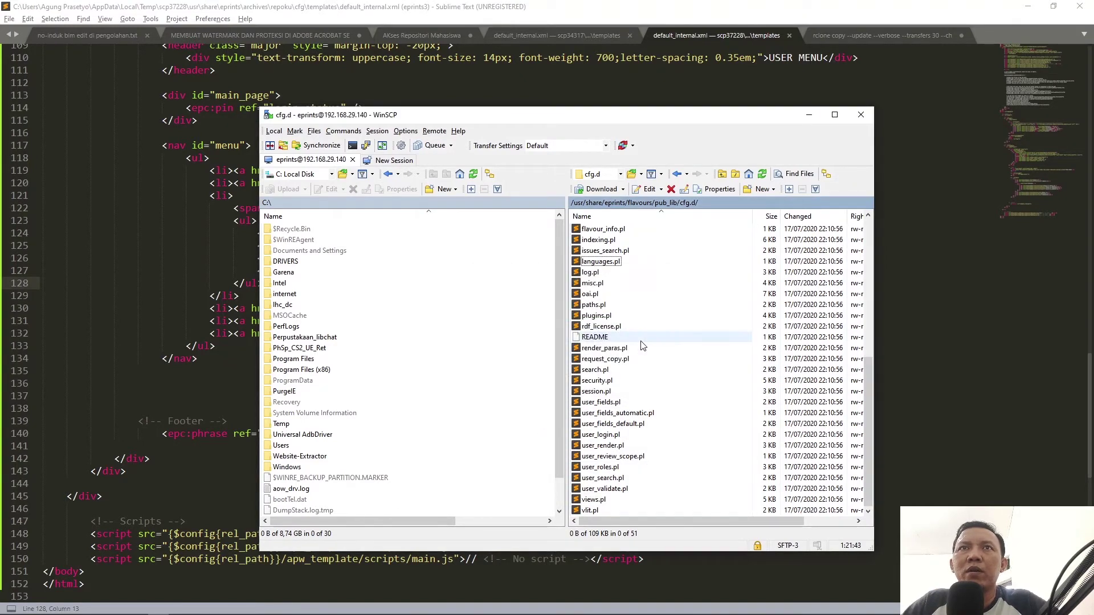
scroll(642, 345, up, 8)
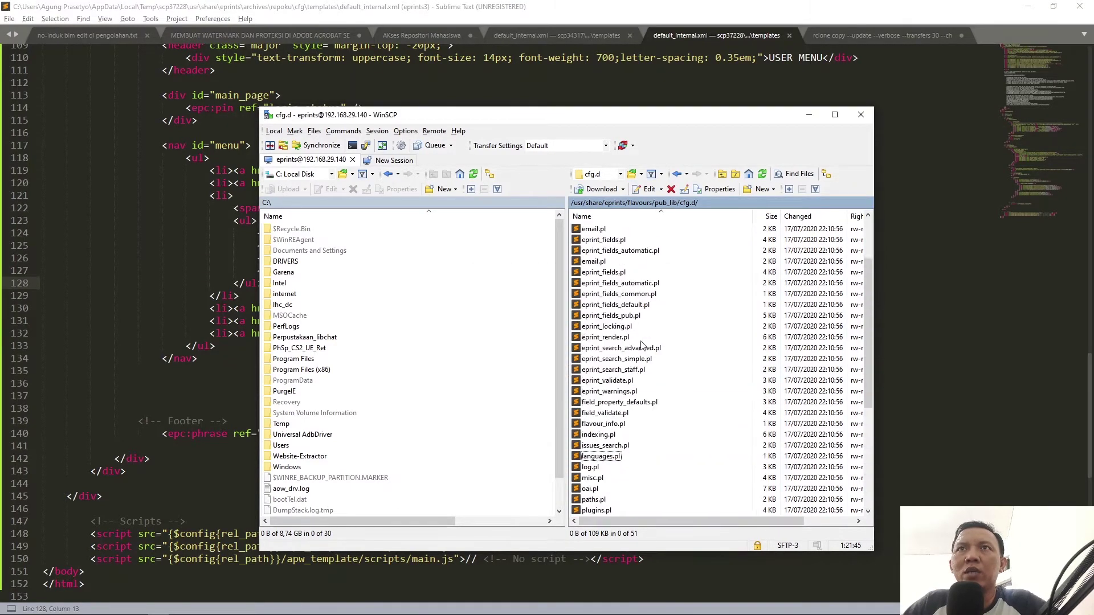
Step: Open archives/repoku/cfg/cfg.d and confirm it now lists 57 files
double_click(581, 229)
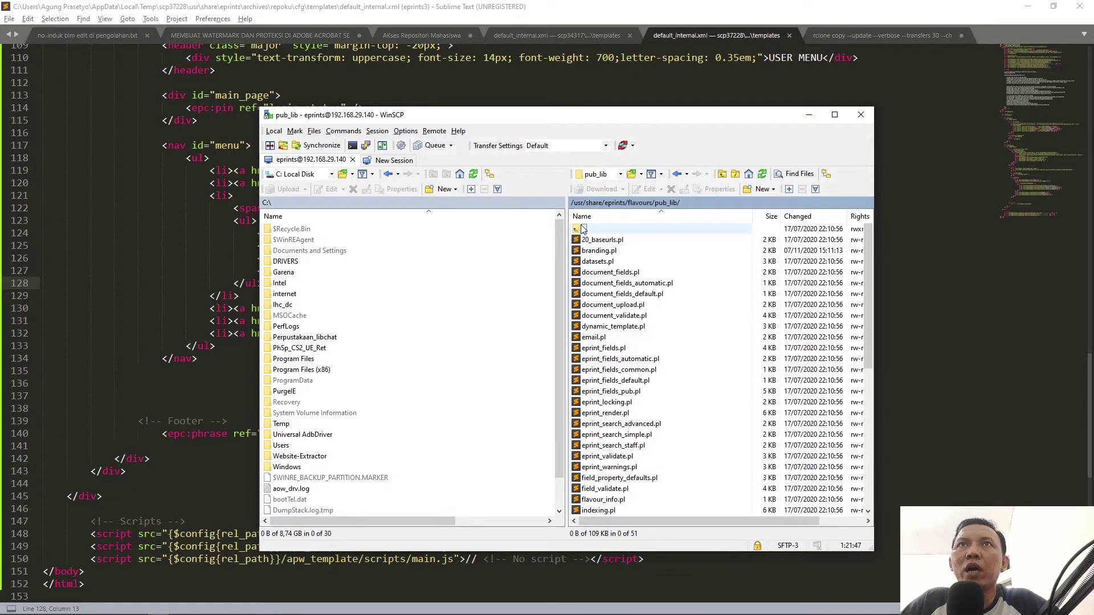
double_click(581, 229)
double_click(581, 229)
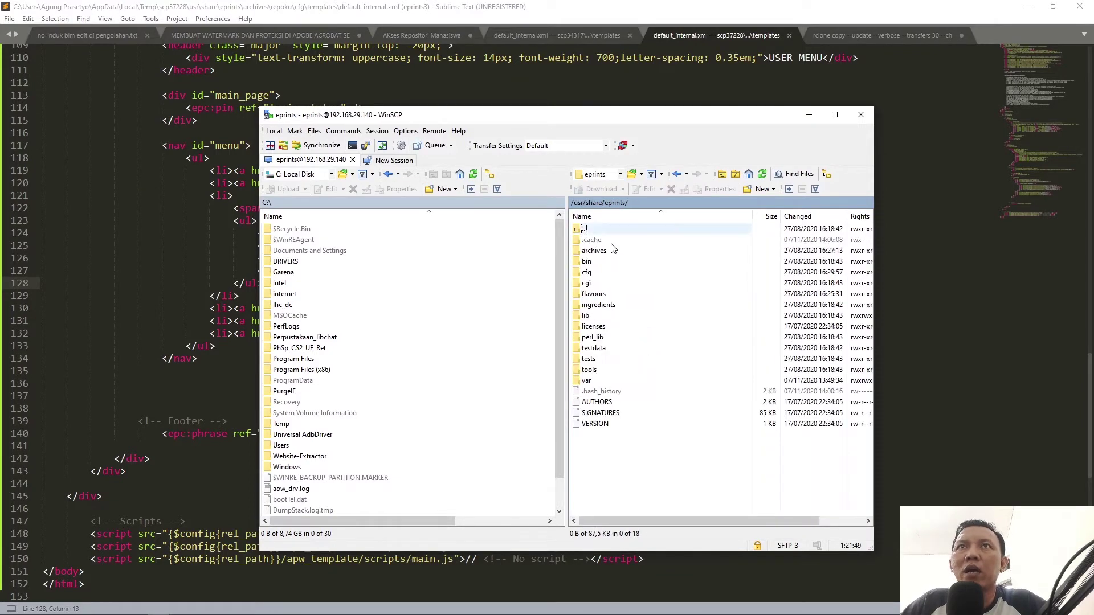
double_click(595, 239)
double_click(592, 240)
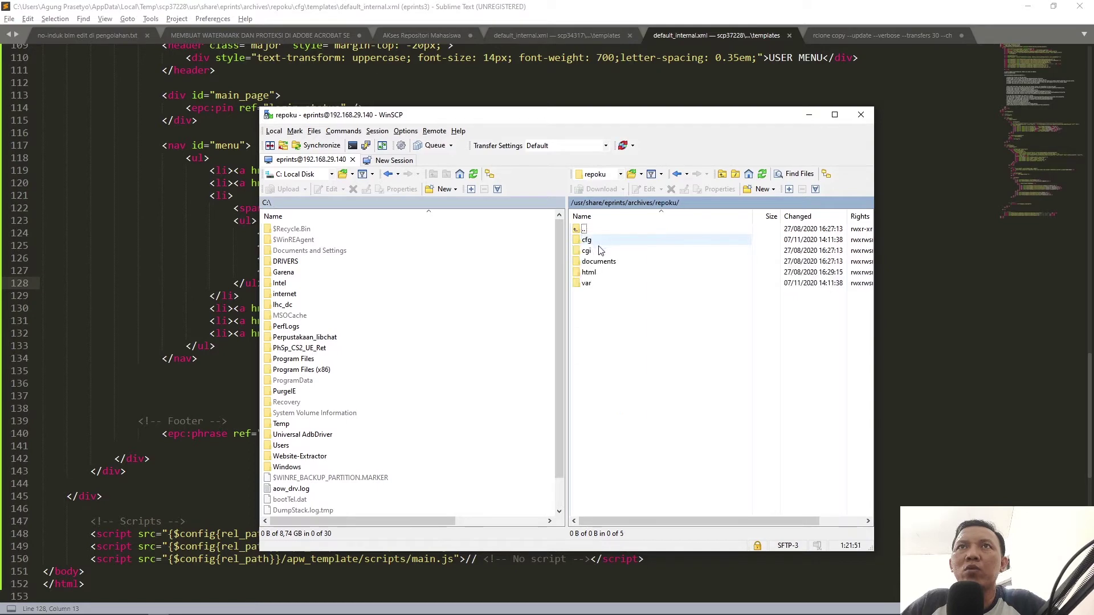
double_click(590, 241)
double_click(590, 240)
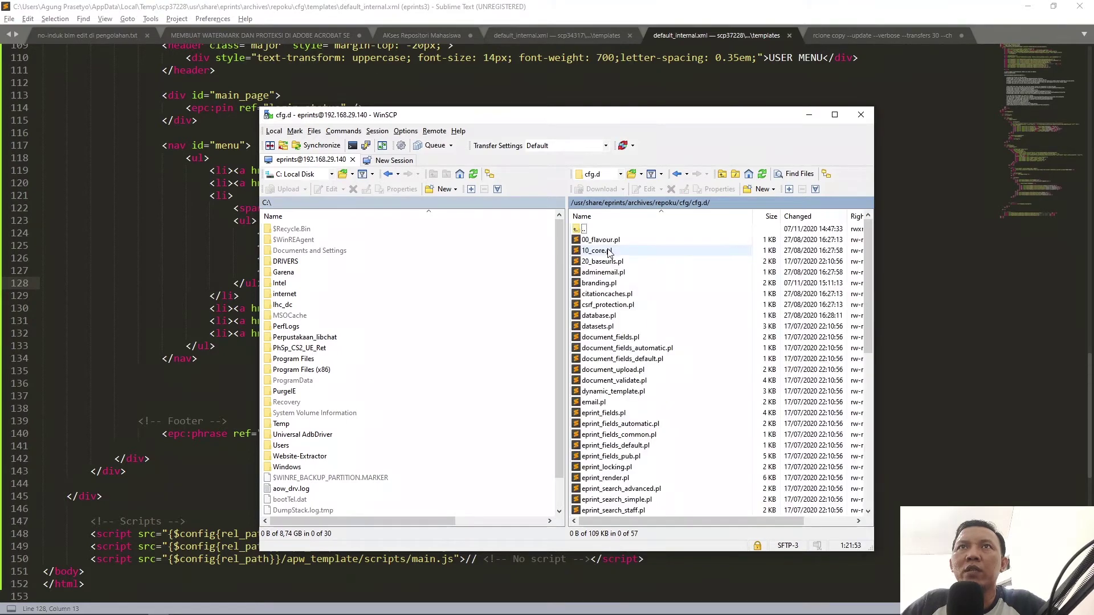
scroll(627, 318, down, 10)
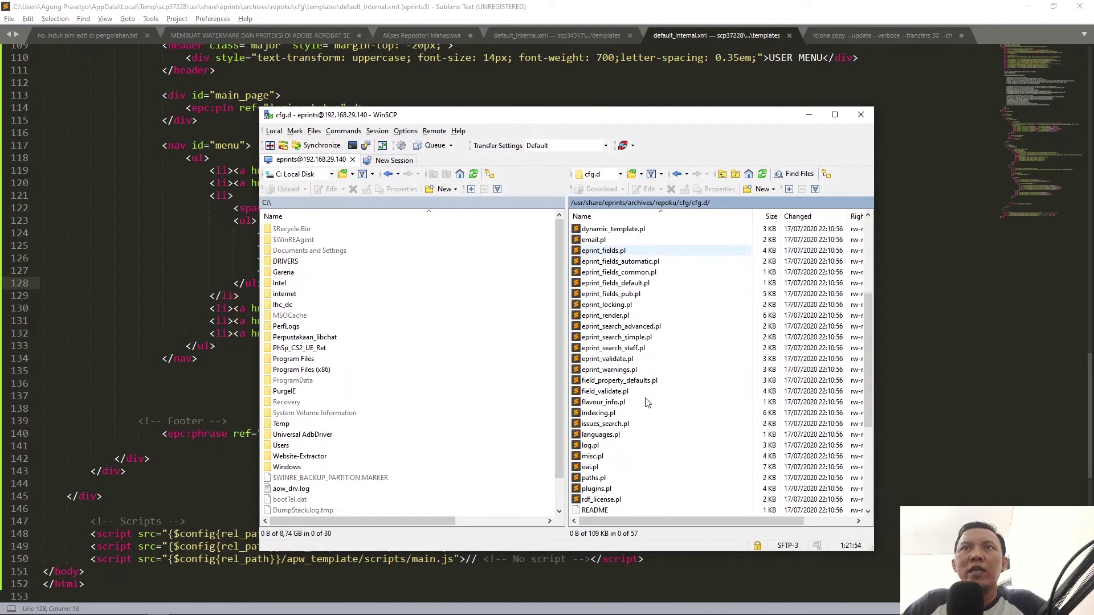
scroll(626, 399, up, 10)
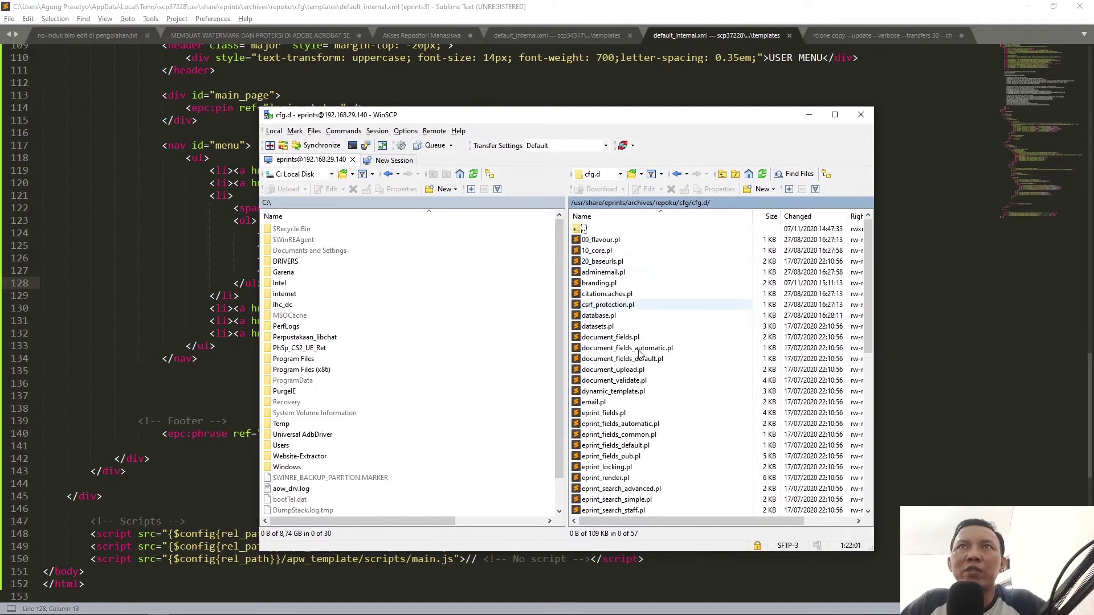
Step: Go back to the eprints root and open flavours/pub_lib
click(609, 203)
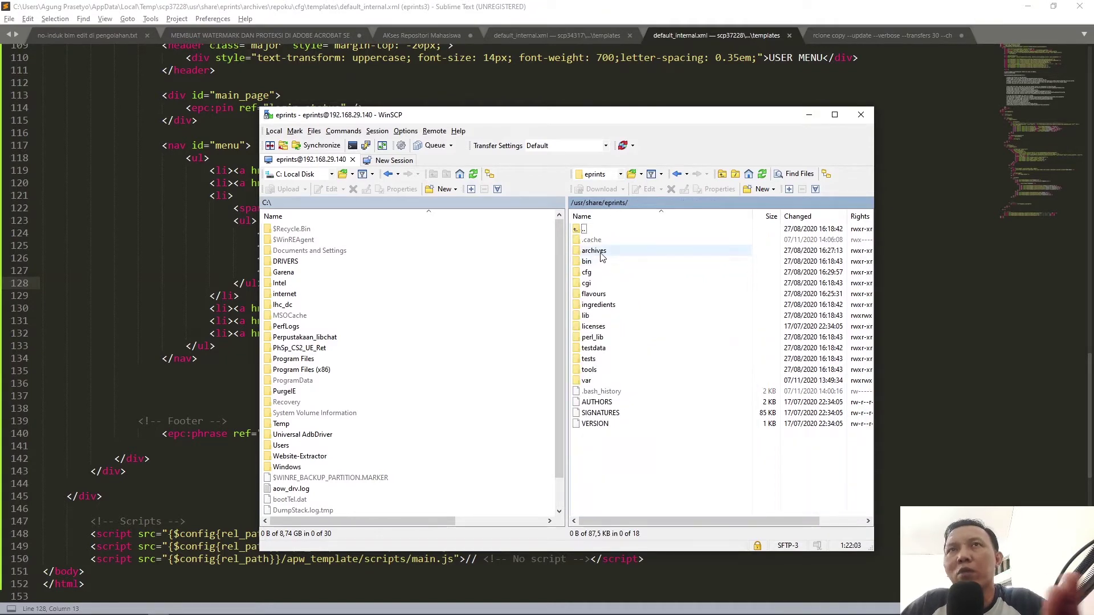
click(594, 296)
double_click(594, 296)
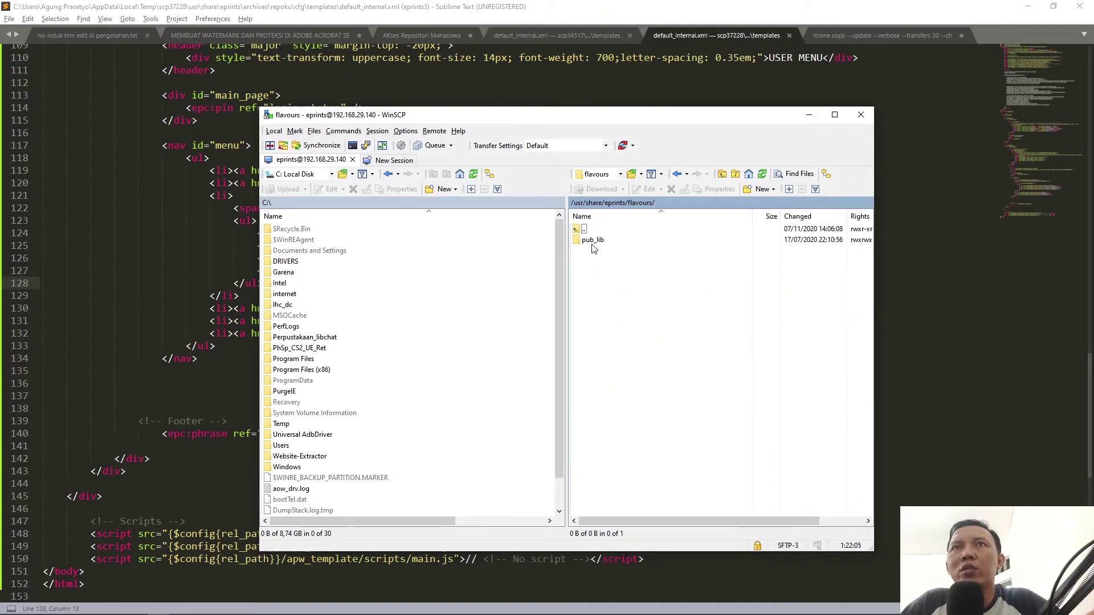
double_click(593, 240)
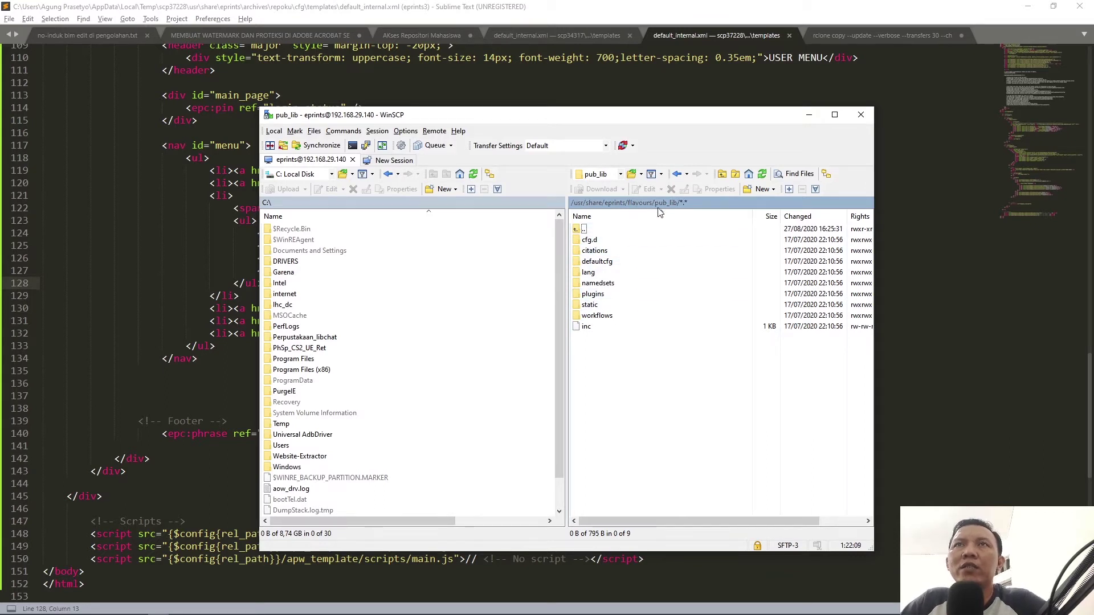
Step: Select the pub_lib folders from citations through workflows
click(594, 251)
shift+click(597, 315)
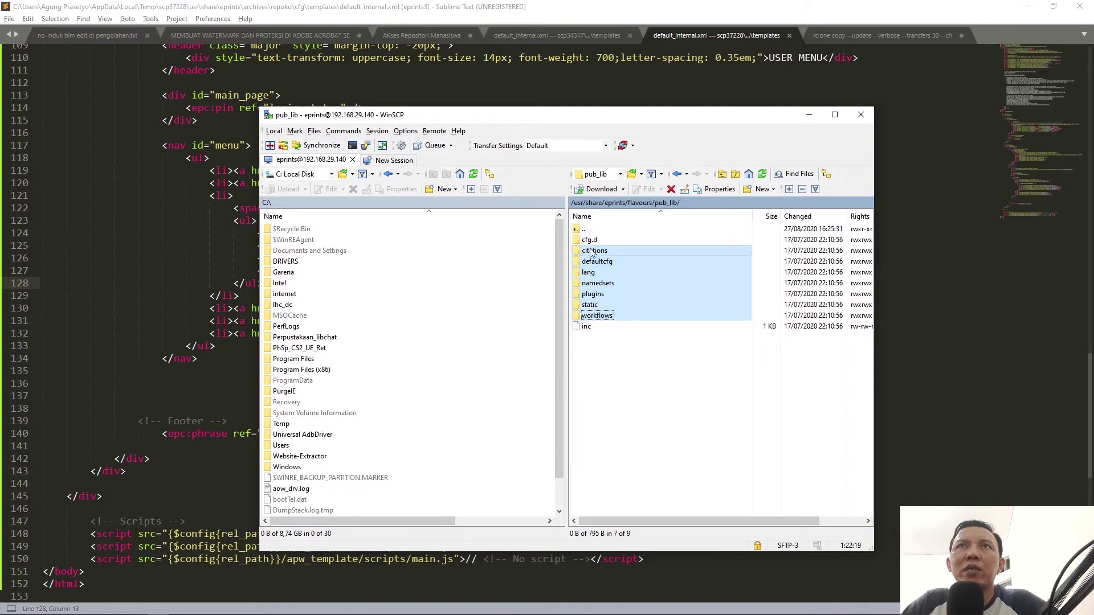
drag(598, 254, 586, 233)
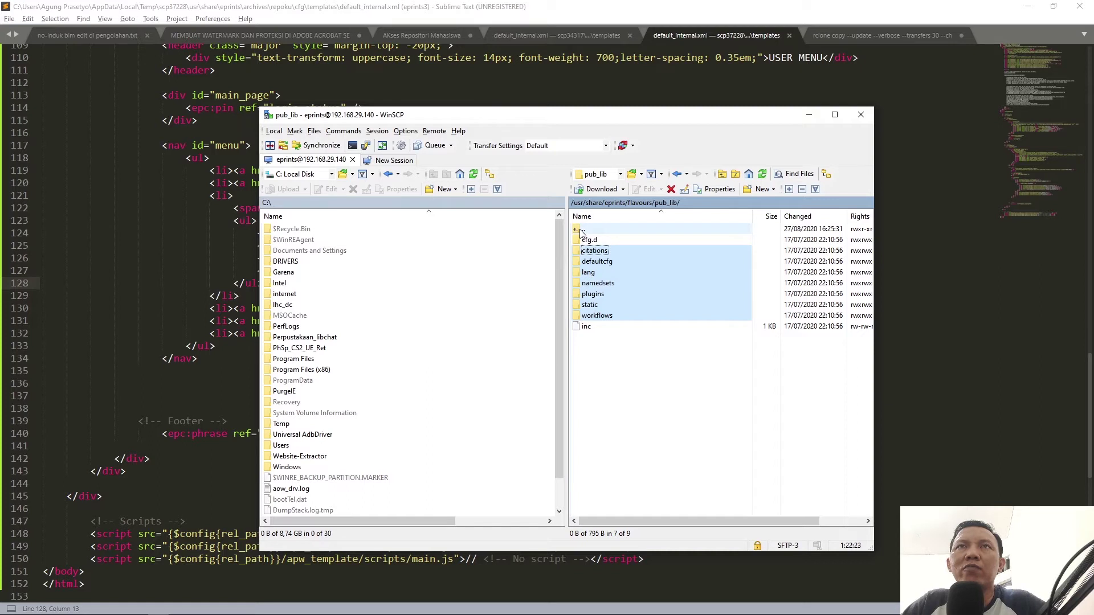
Step: Go up to /usr/share/eprints and open archives/repoku/cfg
drag(581, 232, 581, 231)
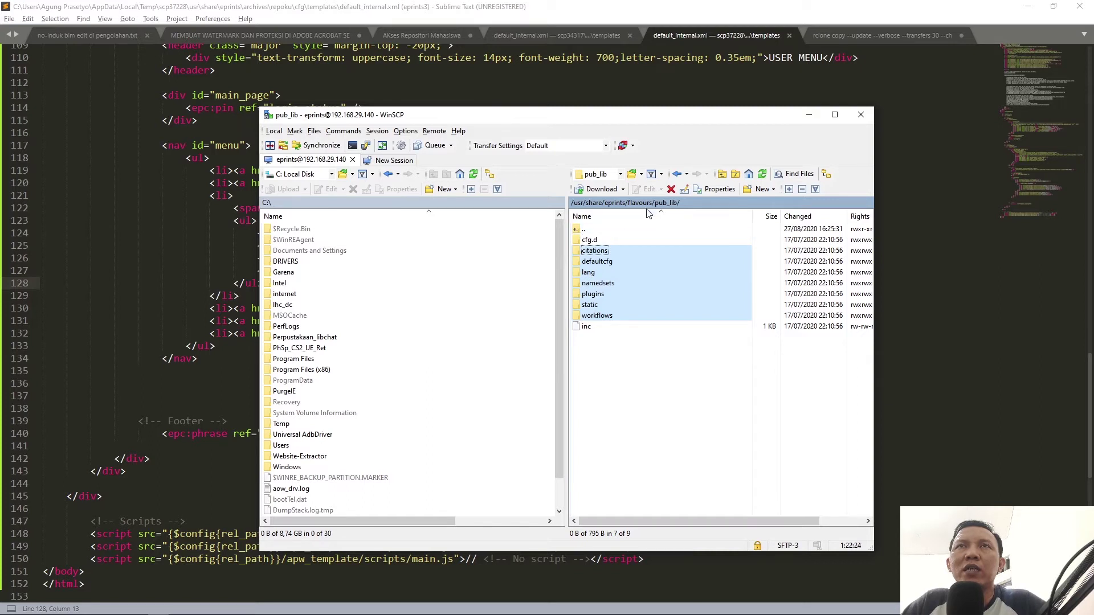
double_click(581, 229)
double_click(583, 229)
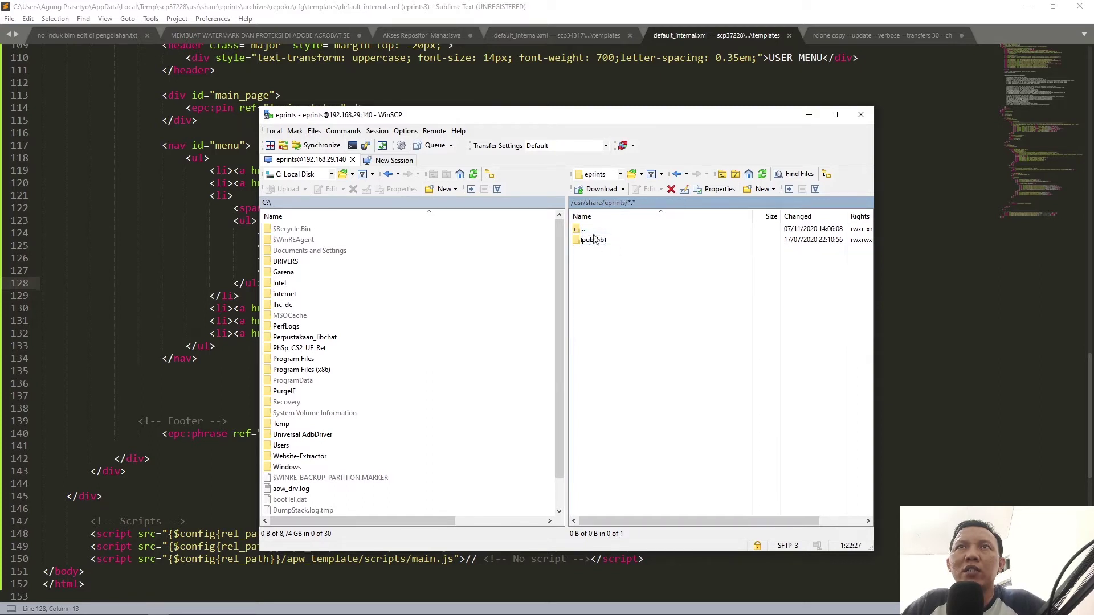
double_click(592, 240)
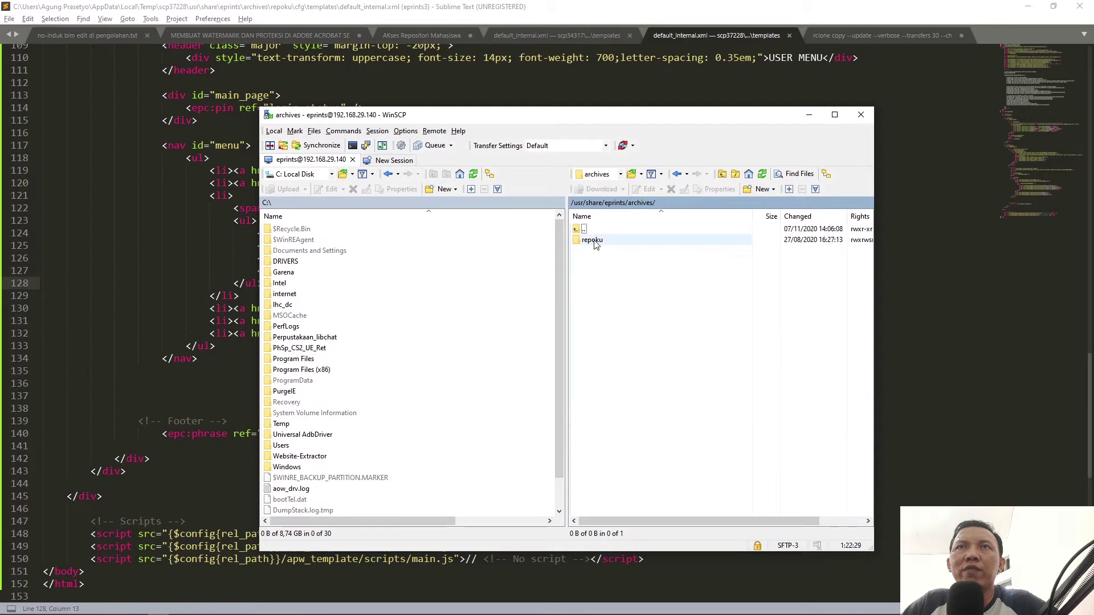
double_click(594, 241)
double_click(591, 251)
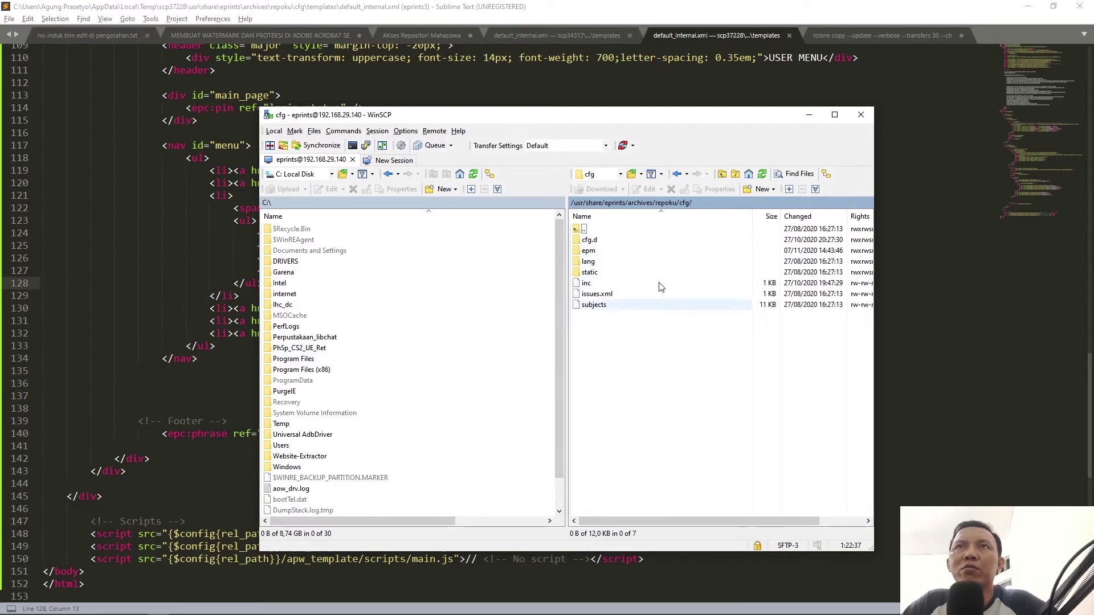
Step: Edit repoku's cfg.d/branding.pl to uncomment $c->{theme} as "apw_themes", then save to upload it
double_click(588, 240)
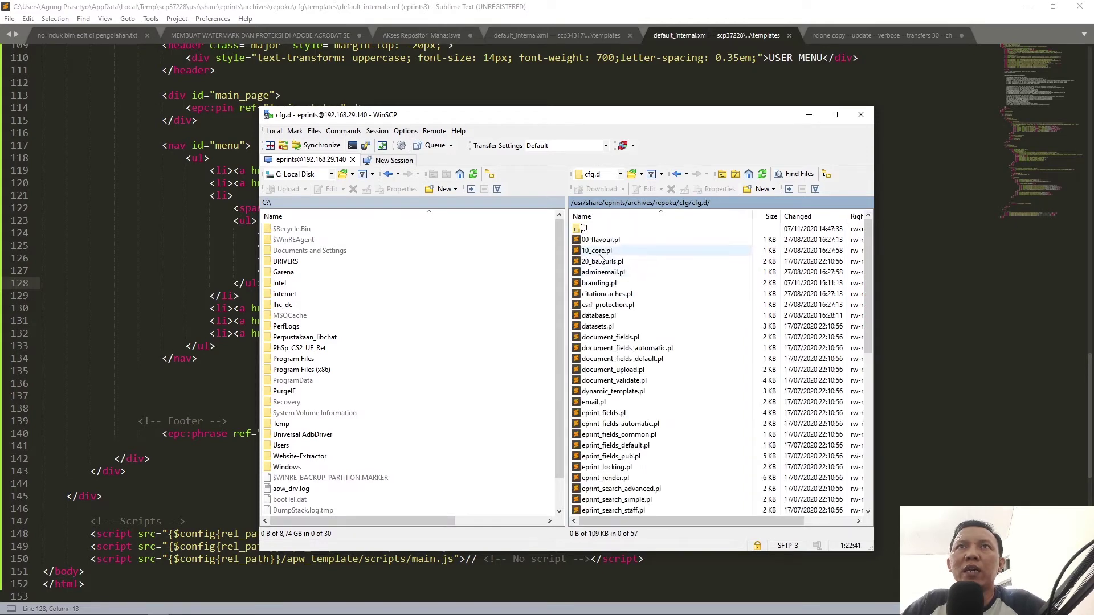
double_click(601, 284)
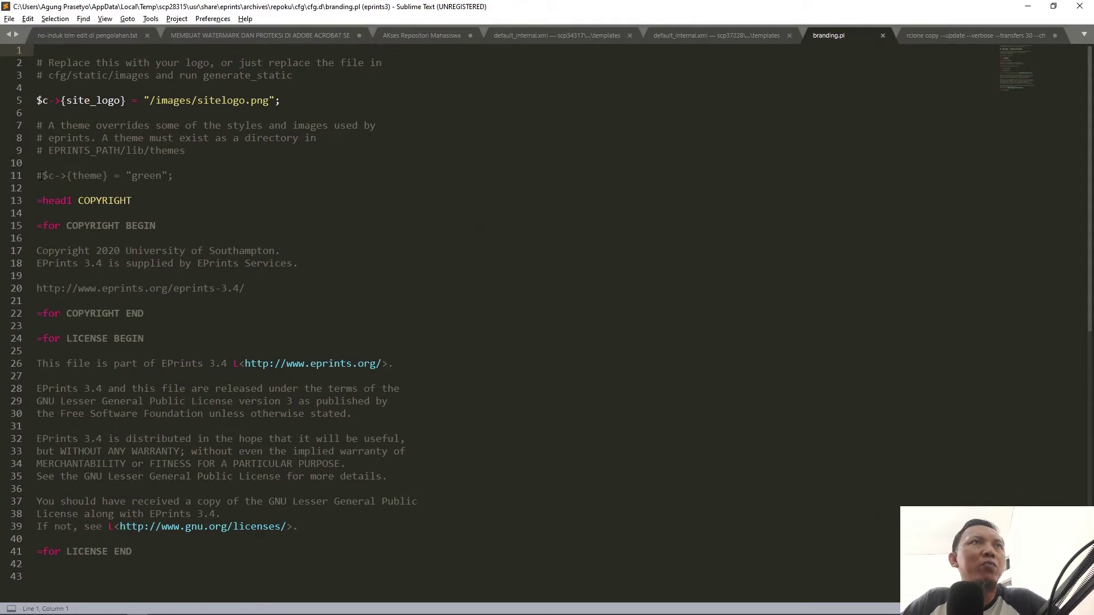
key(Down)
key(Down)
key(Down)
key(Down)
key(Down)
key(Down)
key(Down)
key(Down)
key(Down)
key(Down)
key(Delete)
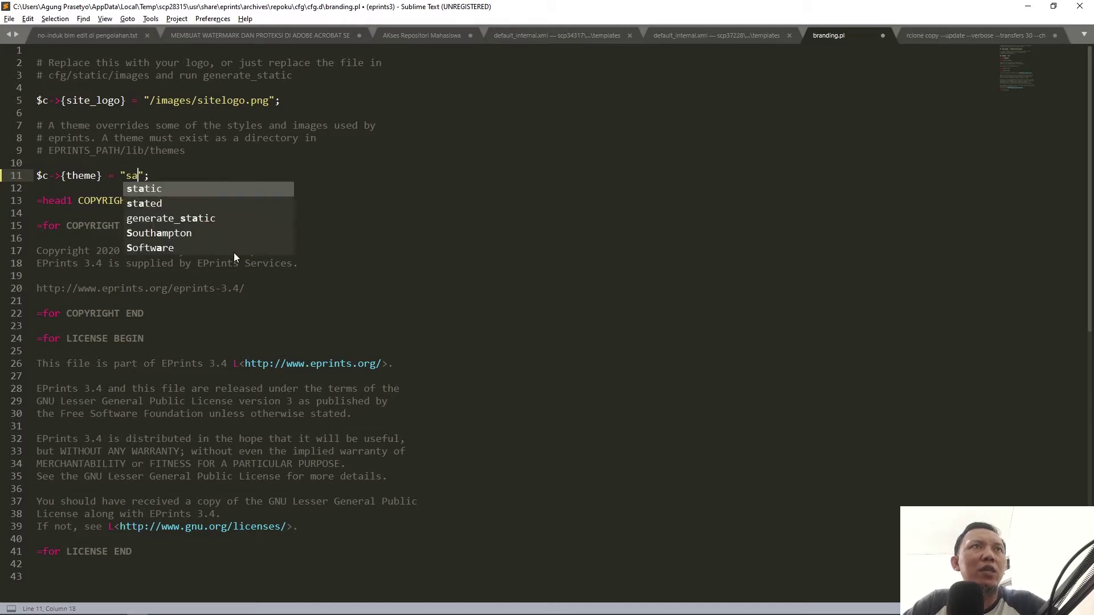
key(BackSpace)
text(apw_theme)
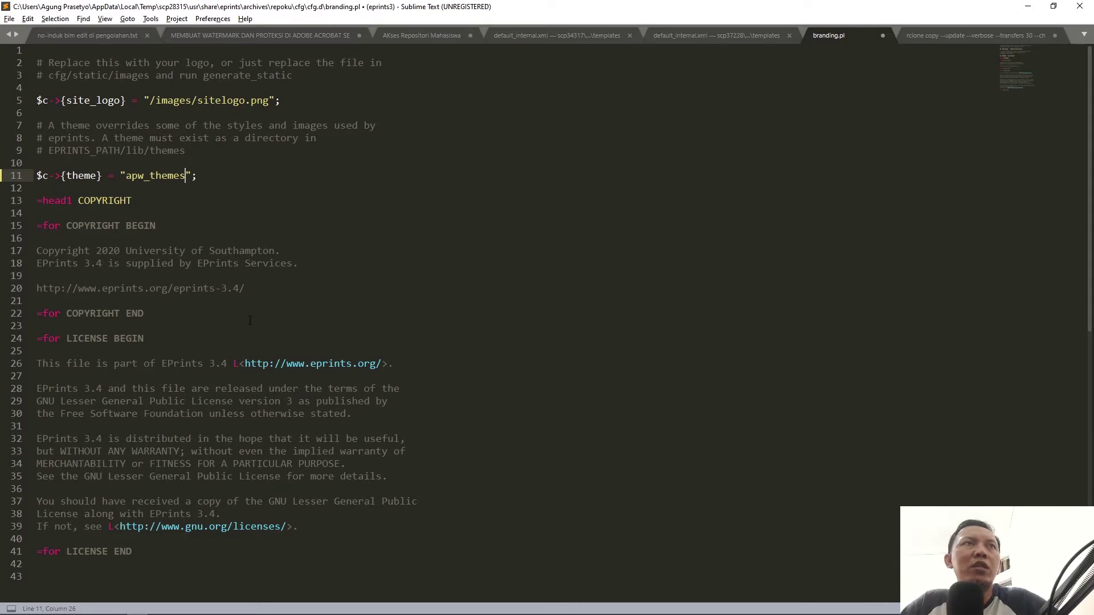
key(ctrl+s)
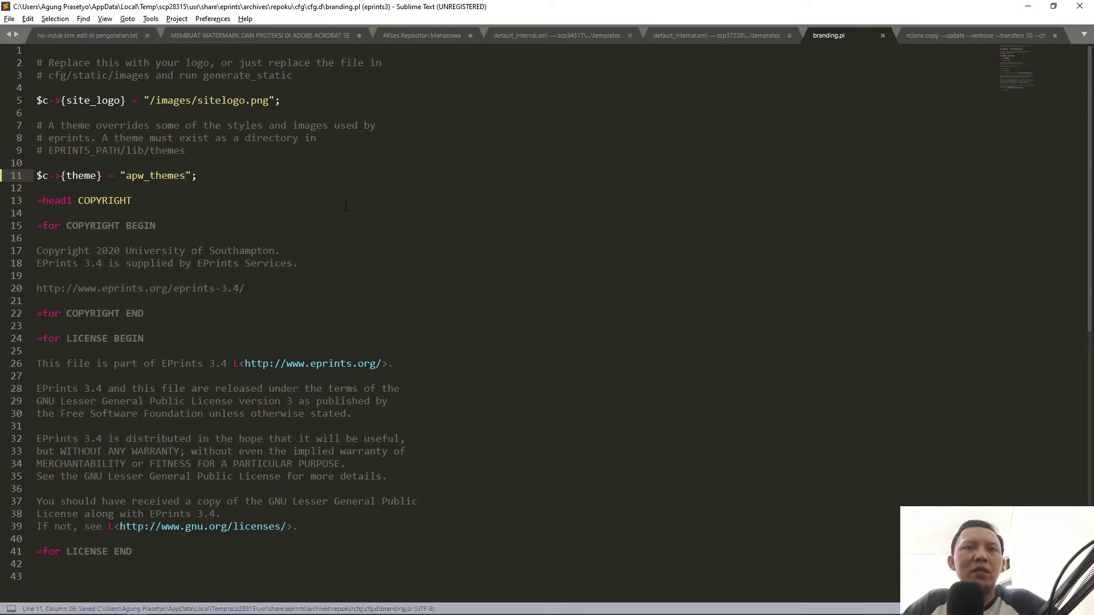
key(alt+Tab)
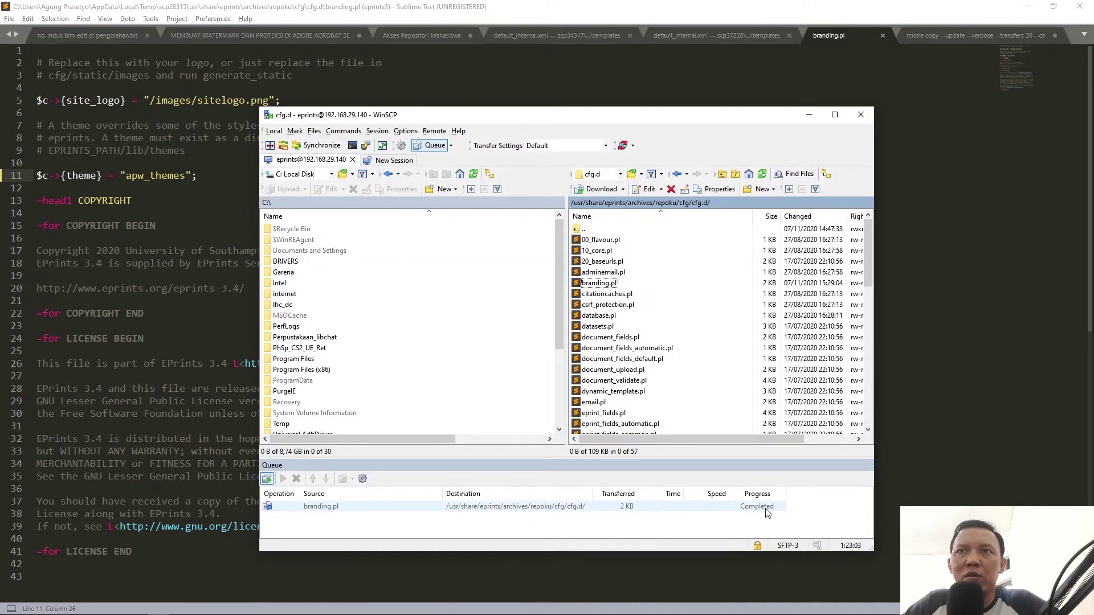
Step: In the browser, reload the EPrints configuration from Config. Tools and view the APW-themed home page
mouse_move(113, 612)
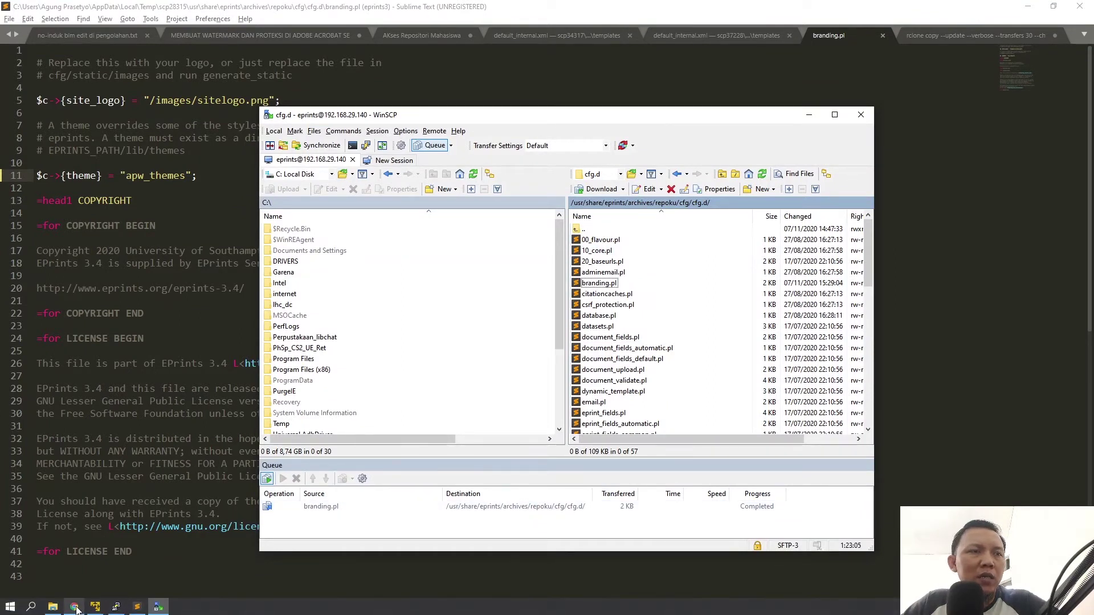
click(74, 607)
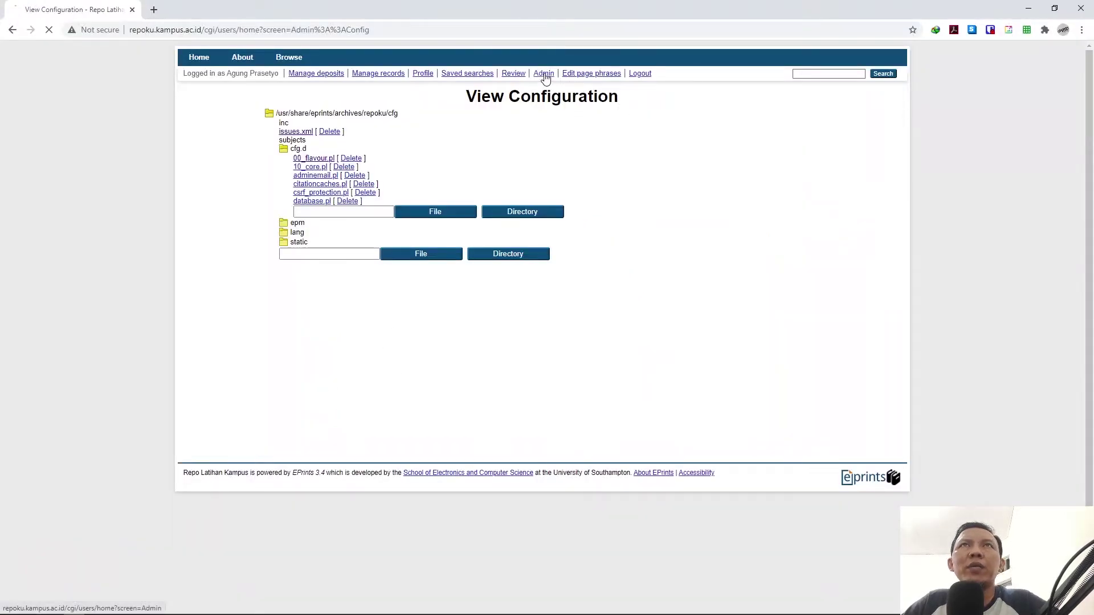
click(736, 117)
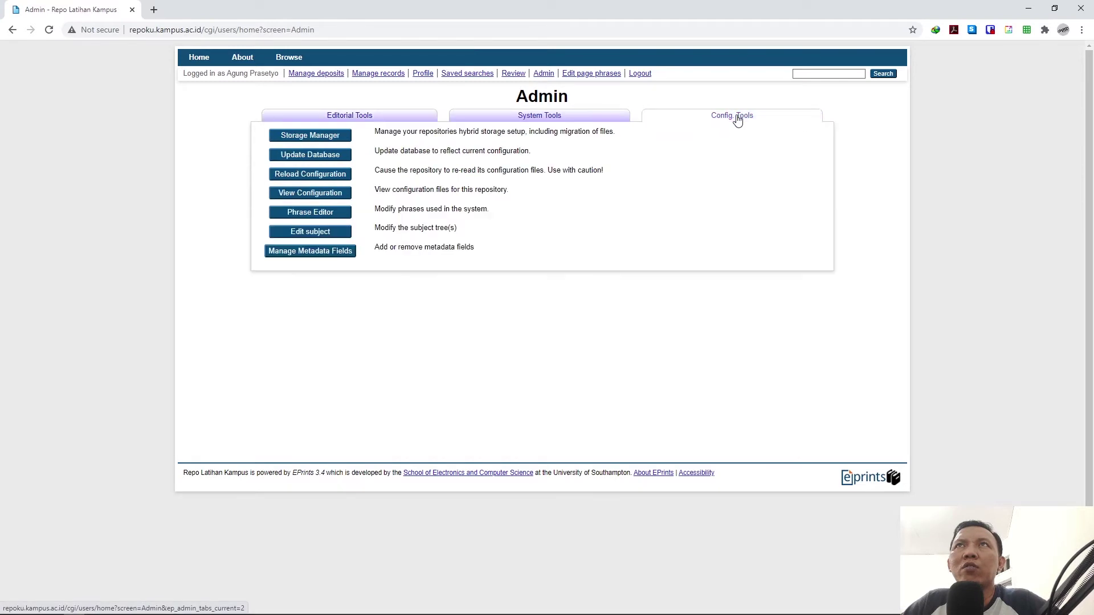
click(324, 177)
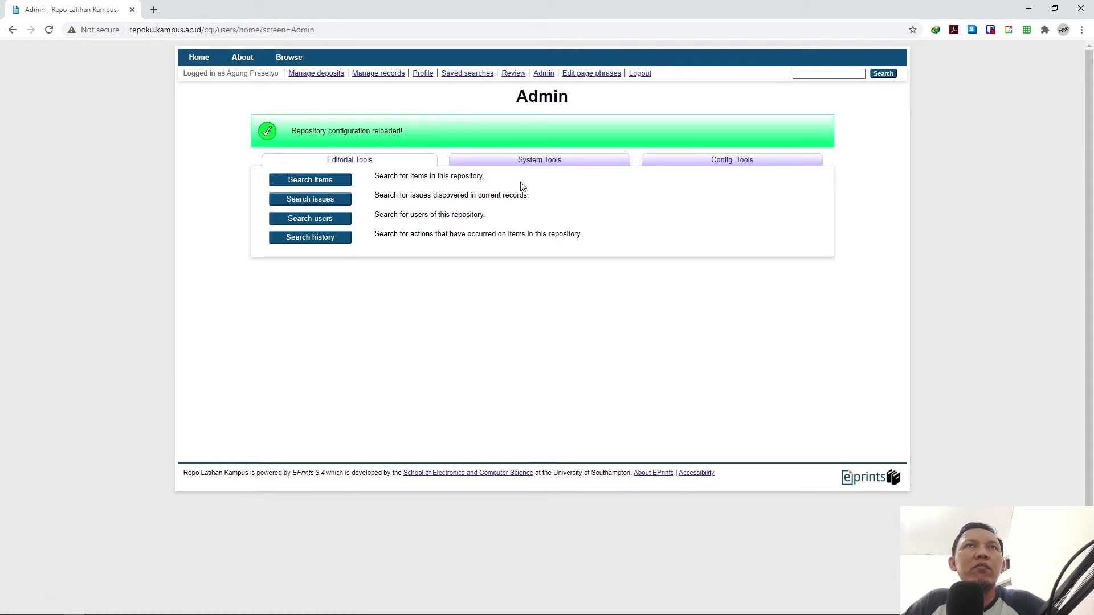
click(198, 59)
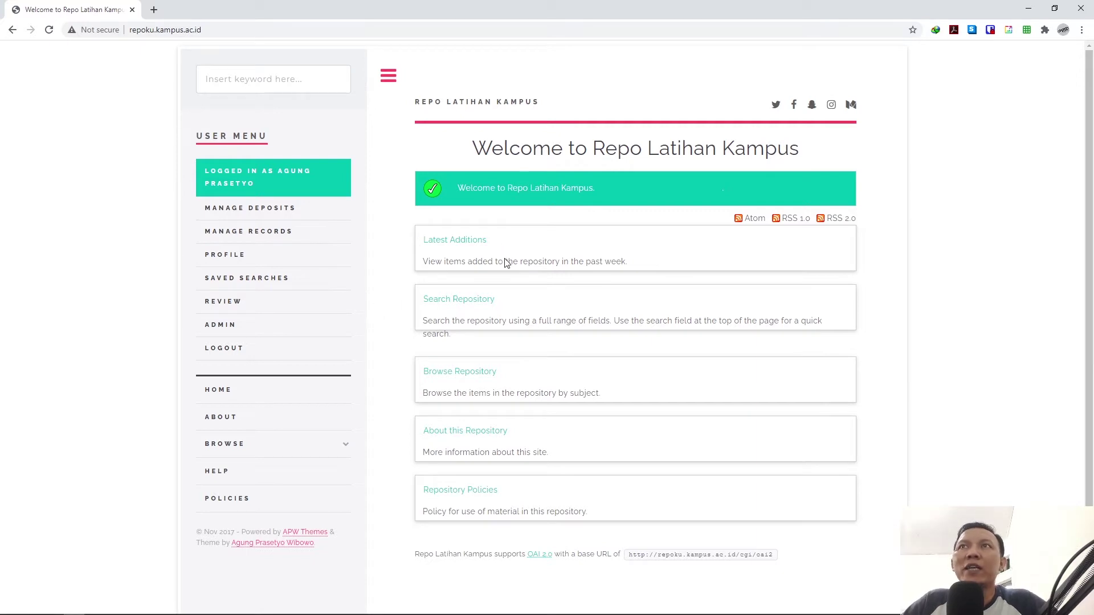
Step: Scroll through the themed home page and open Chrome DevTools with F12
scroll(500, 274, down, 1)
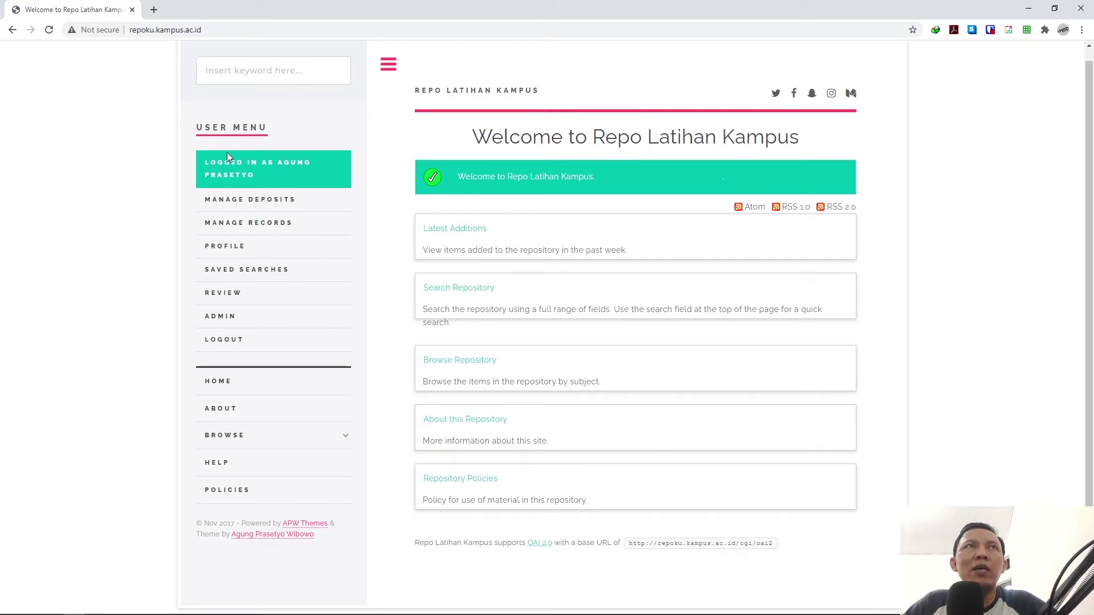
scroll(236, 186, up, 1)
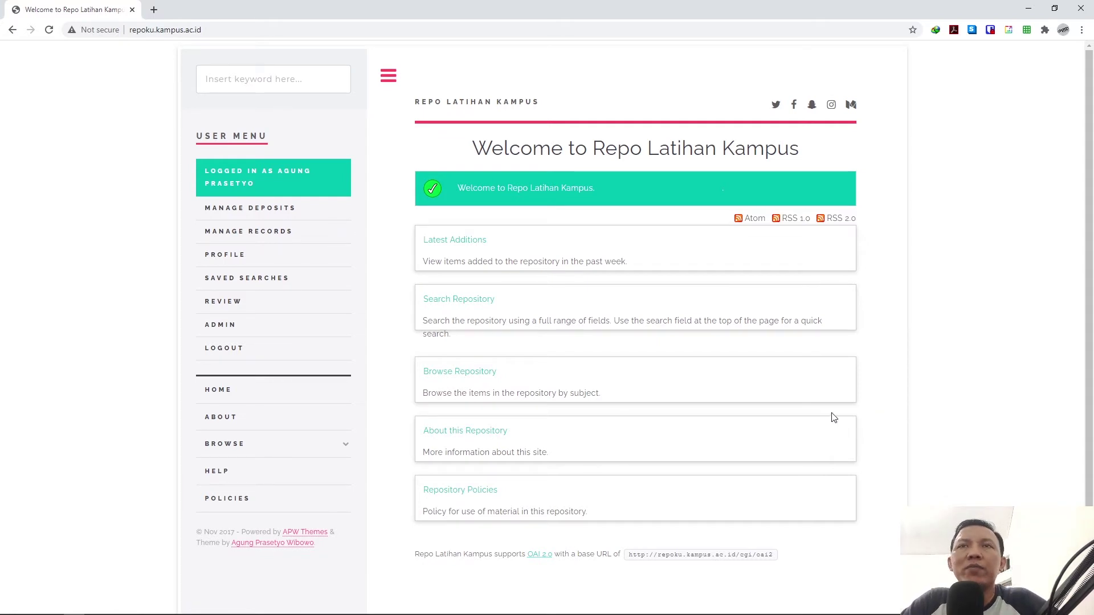
key(F12)
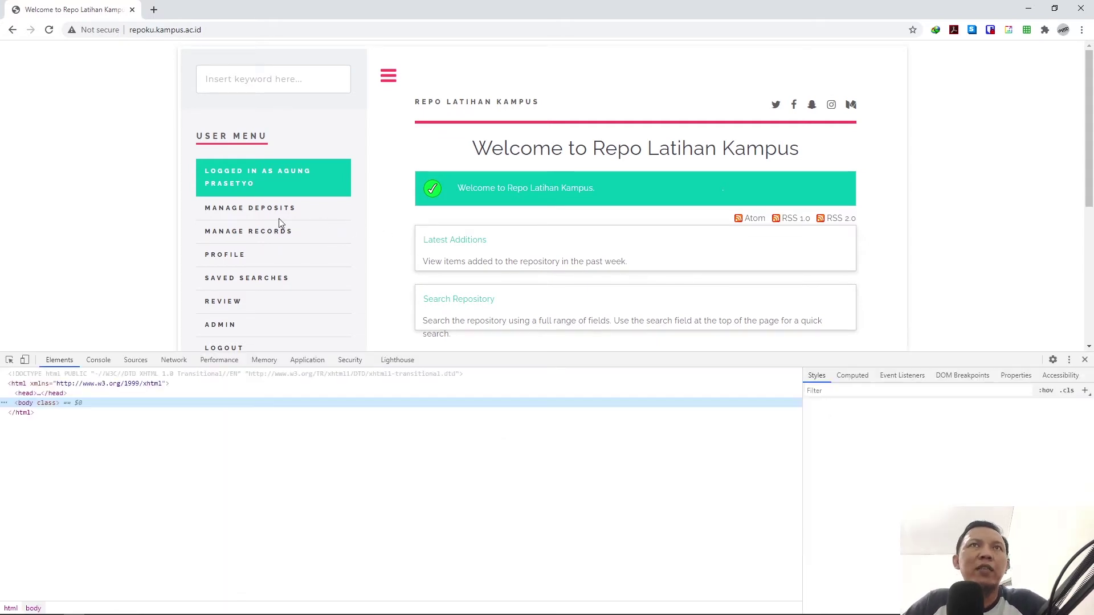
Step: Inspect the page body and select the div#wrapper container in the Elements panel
click(10, 360)
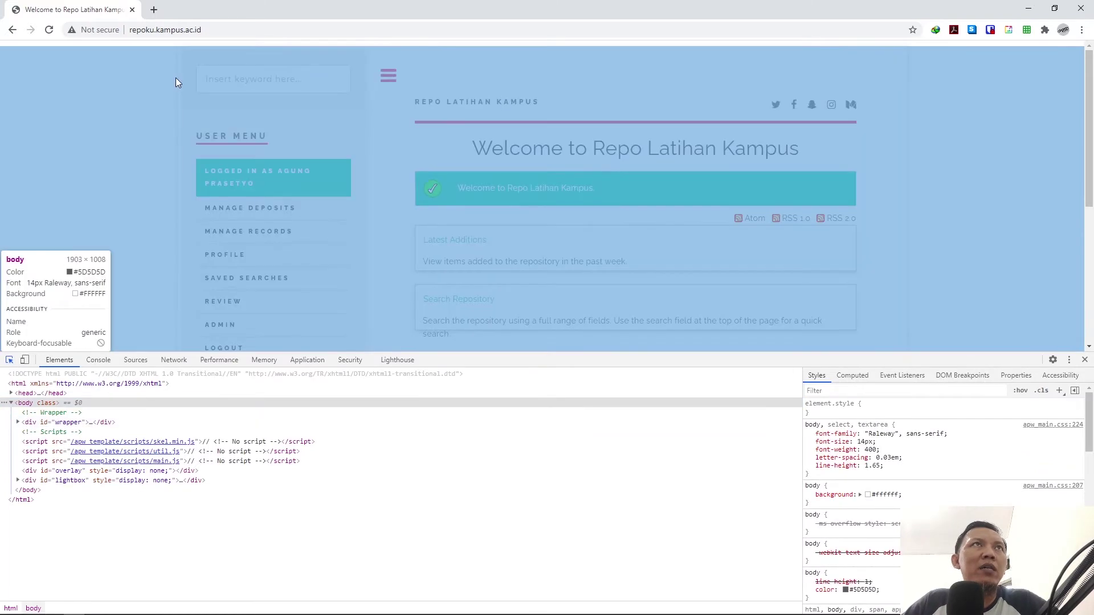
click(175, 77)
click(70, 424)
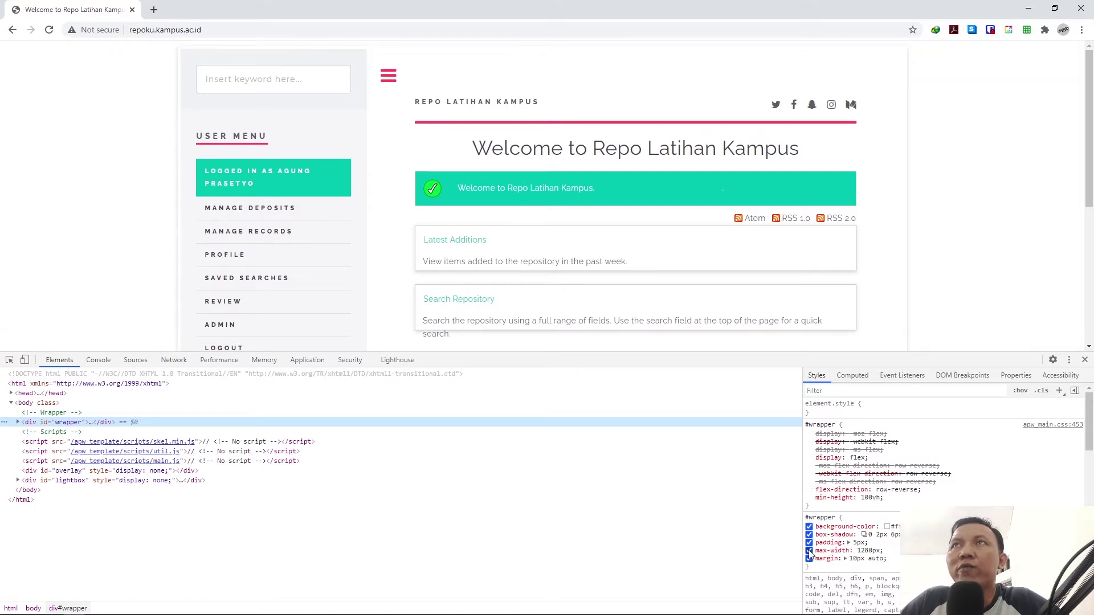
Step: Disable #wrapper's max-width, margin, padding, box-shadow and background-color, then find its source stylesheet comment
click(809, 551)
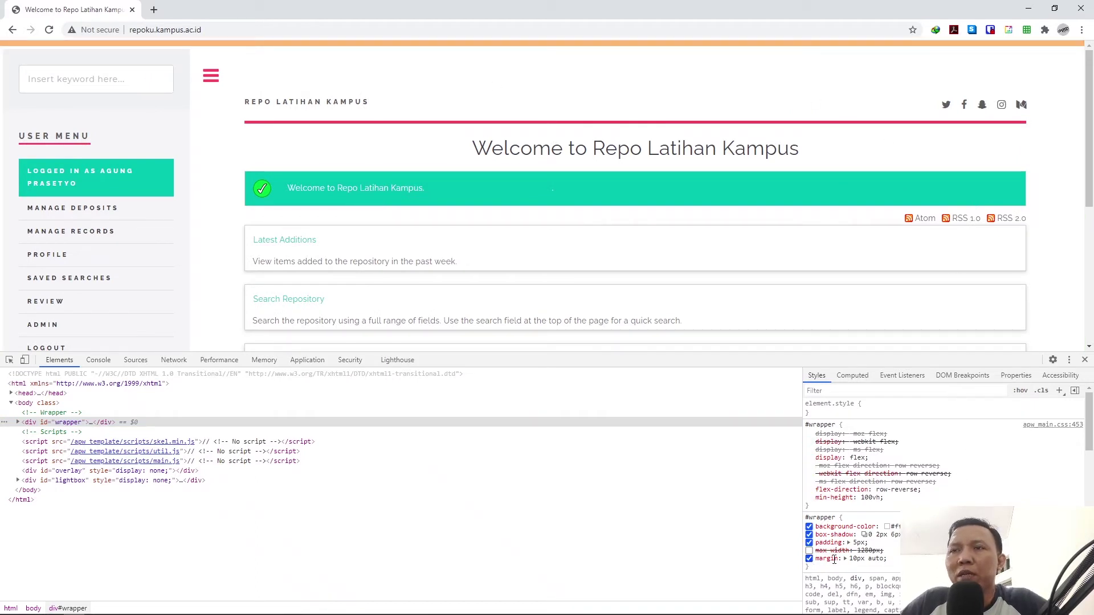
click(808, 559)
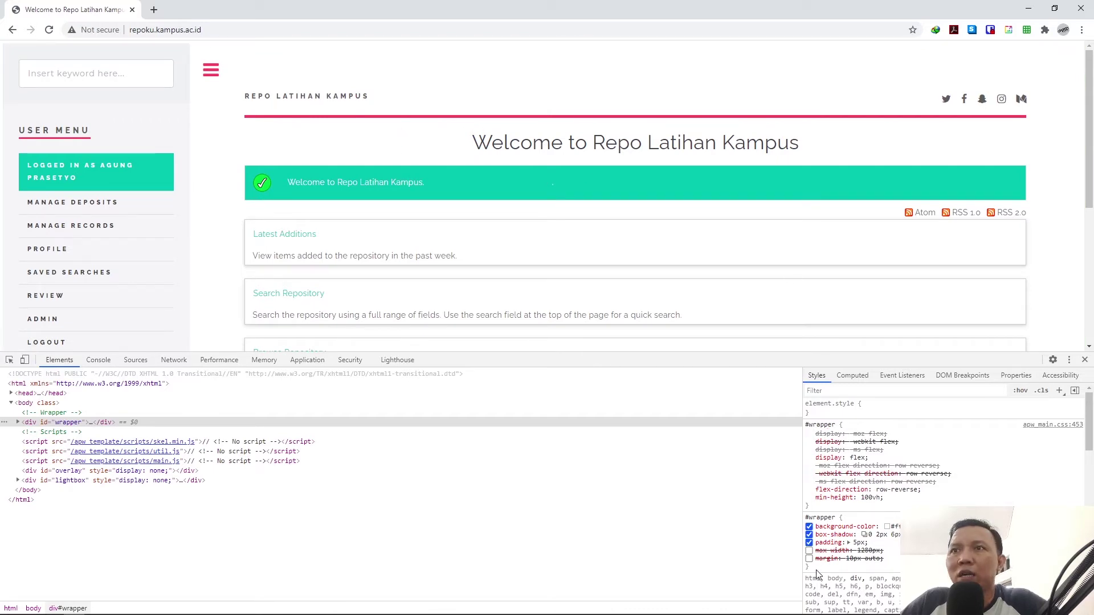
click(809, 543)
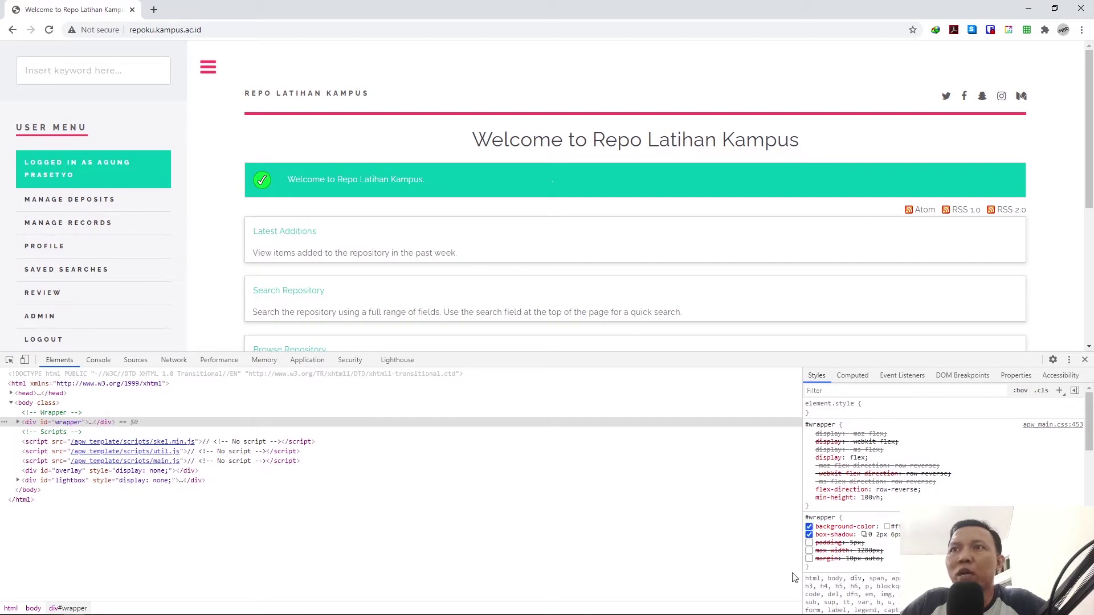
click(809, 534)
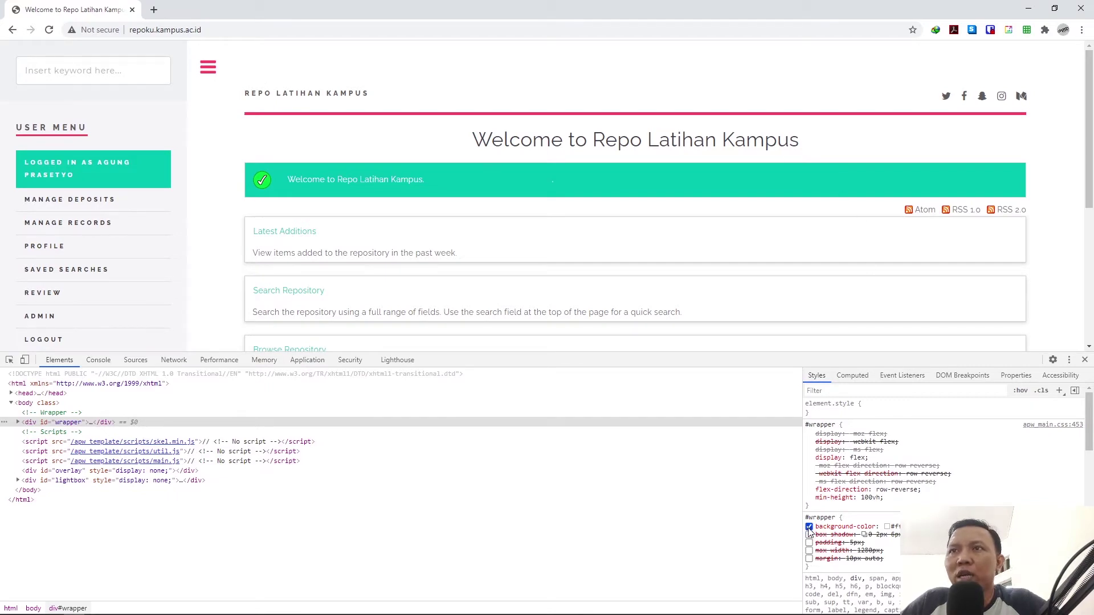
click(809, 527)
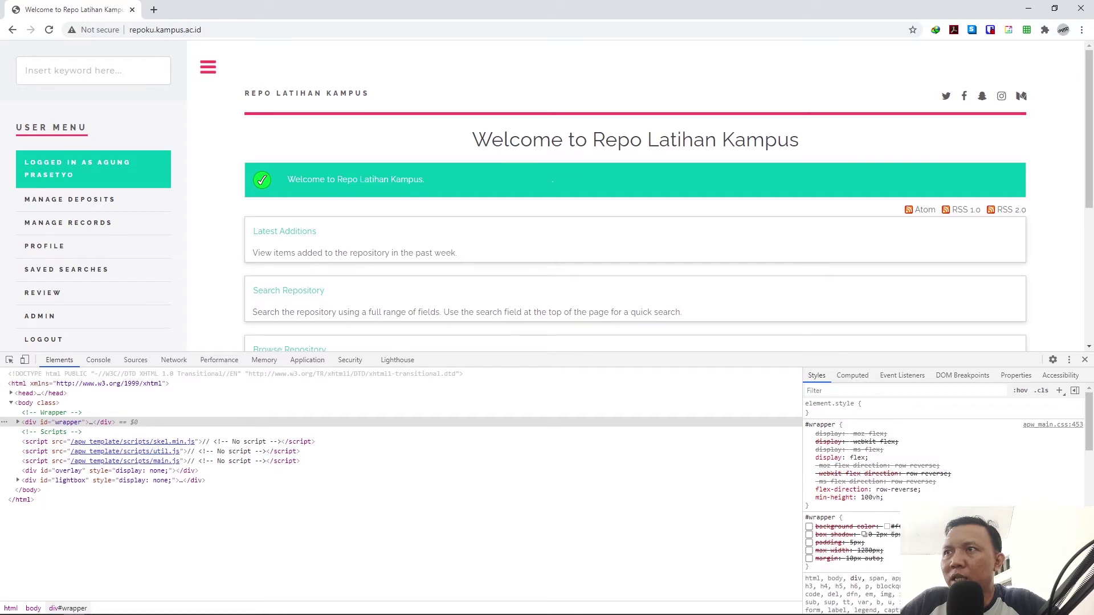
ctrl+click(820, 517)
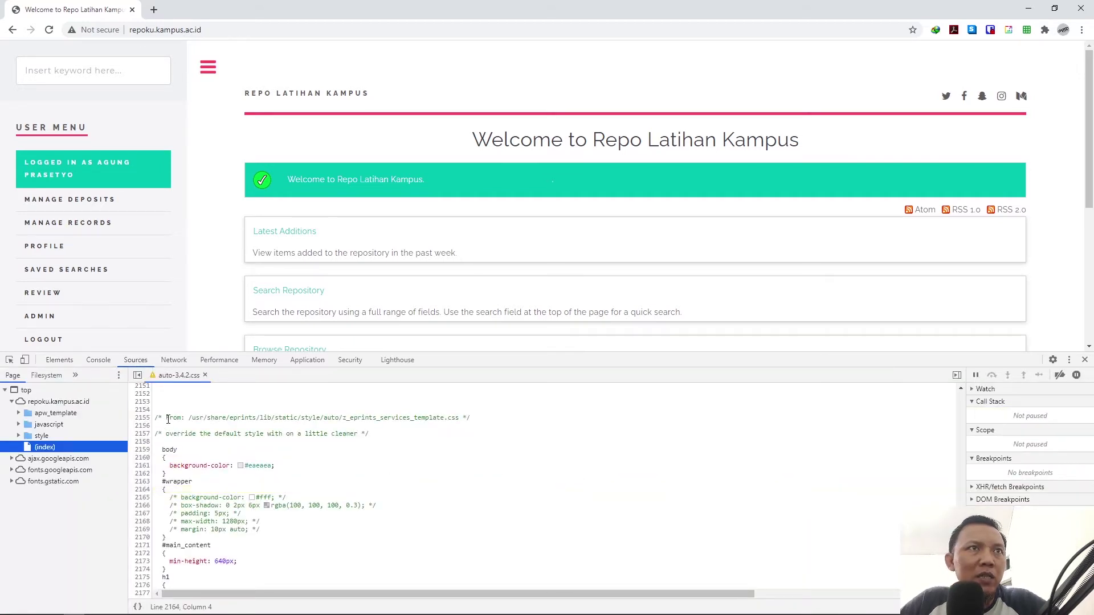
drag(167, 418, 478, 417)
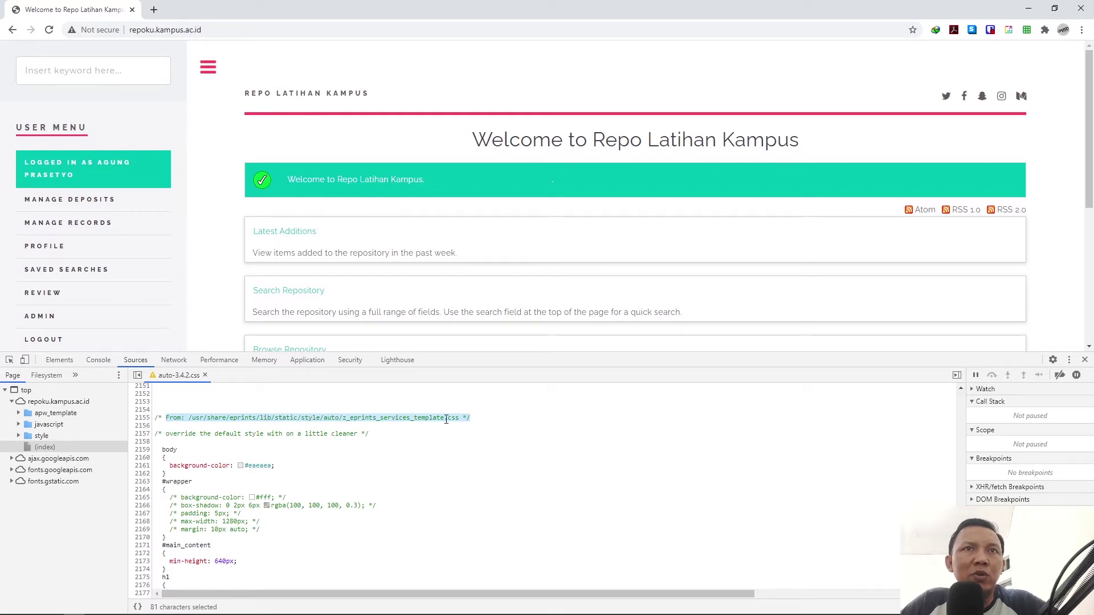
Step: Bring WinSCP forward, go up to /usr/share/eprints on the server, and resize its window
mouse_move(137, 611)
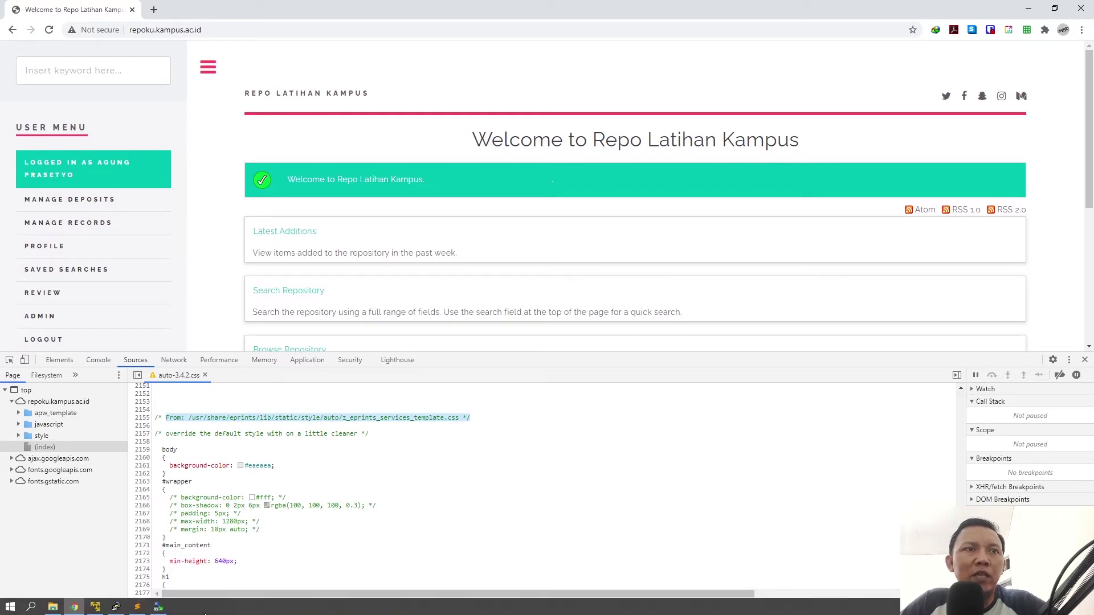
click(158, 608)
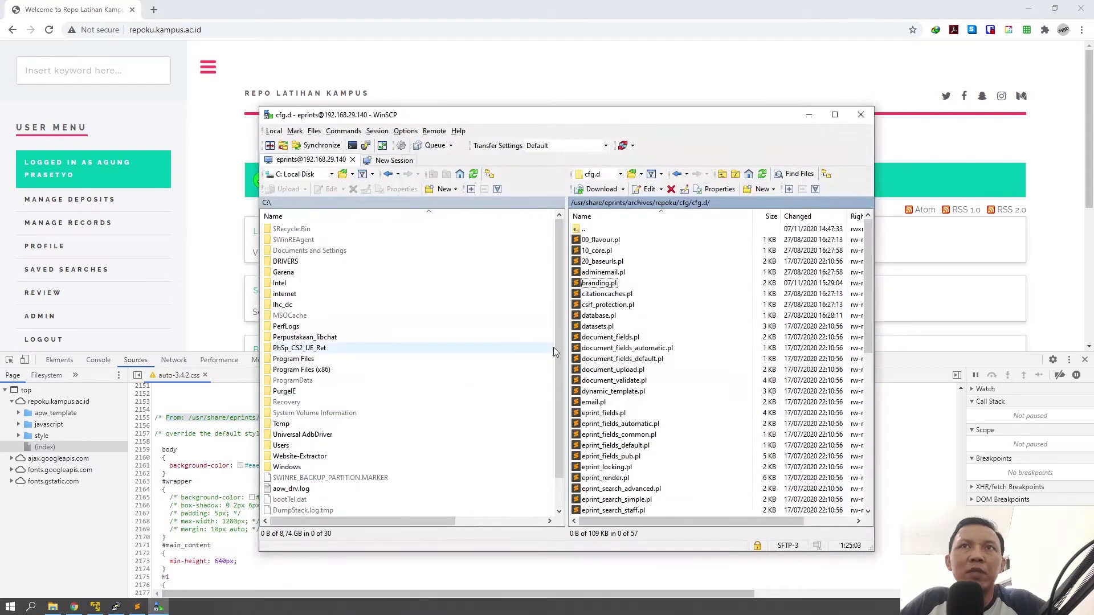
click(615, 204)
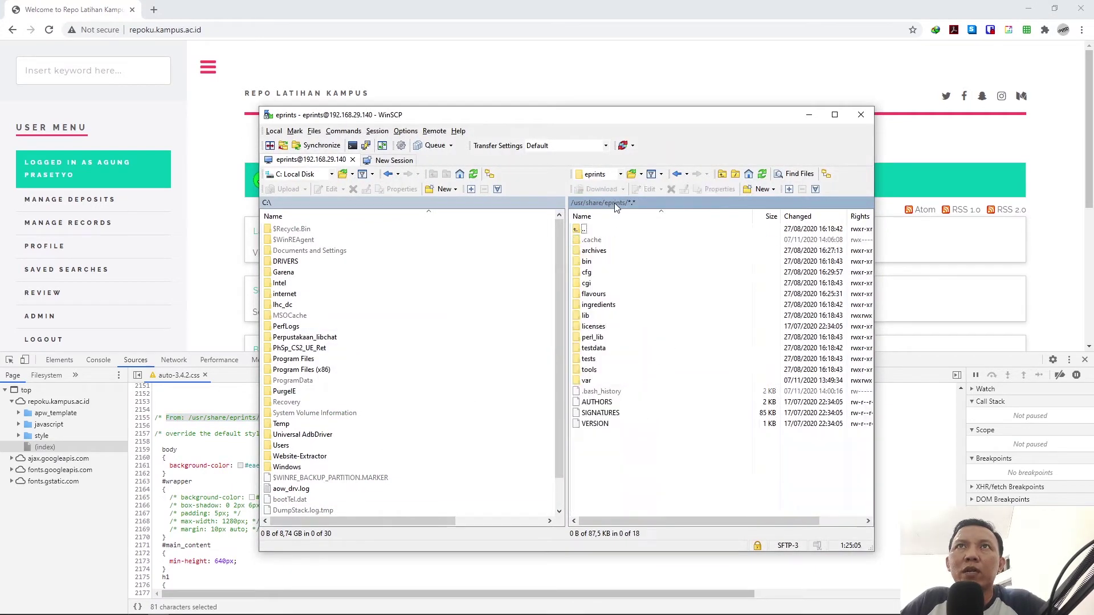
drag(497, 117, 661, 90)
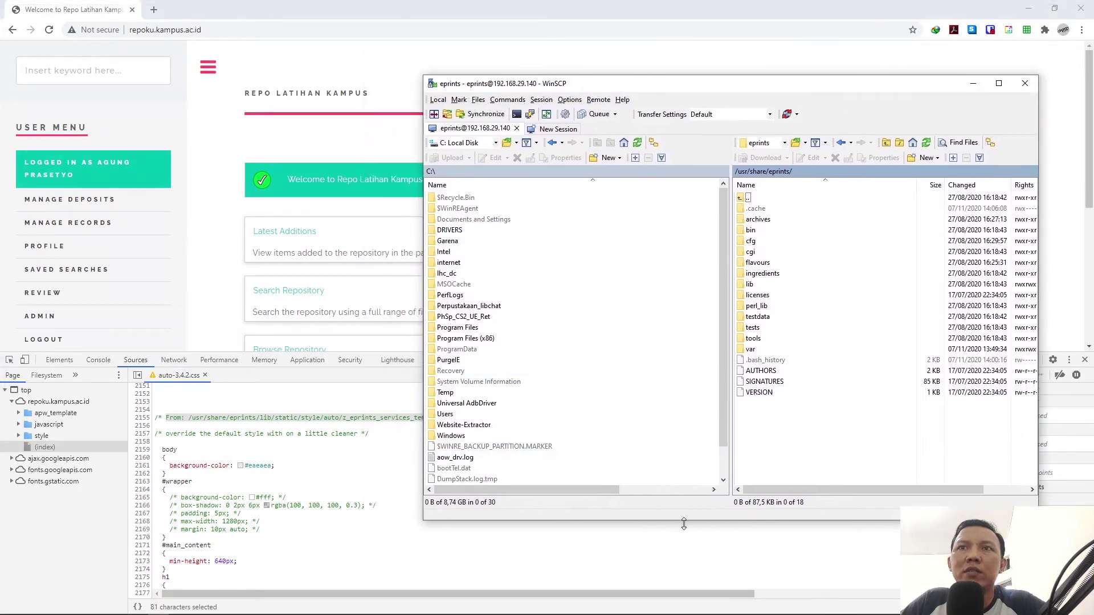
drag(683, 520, 682, 360)
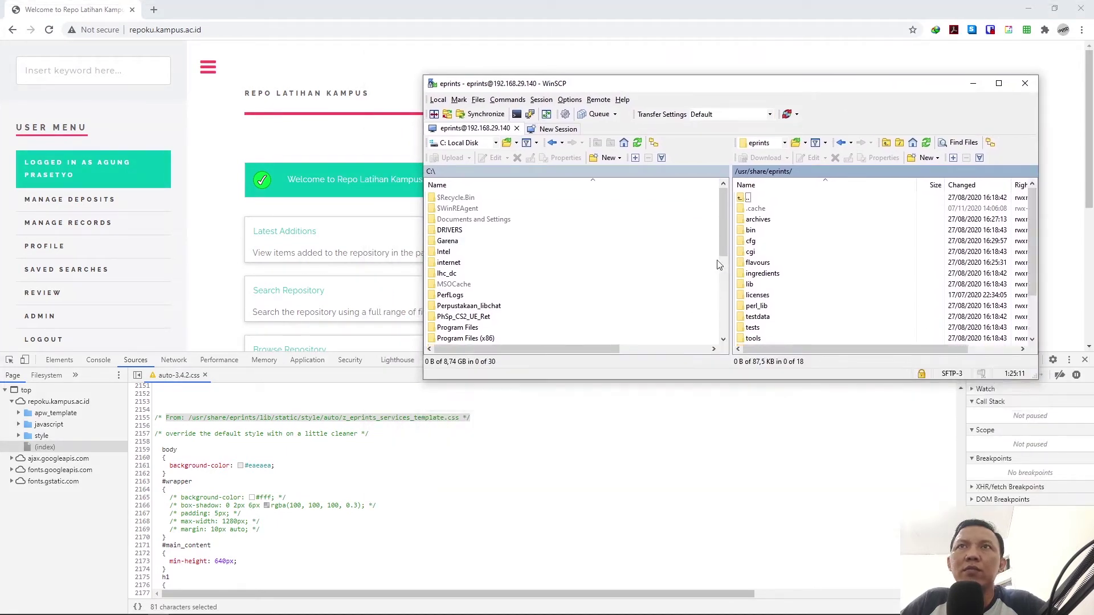
Step: Browse into lib/static/style/auto and open z_eprints_services_template.css for editing
scroll(758, 287, down, 1)
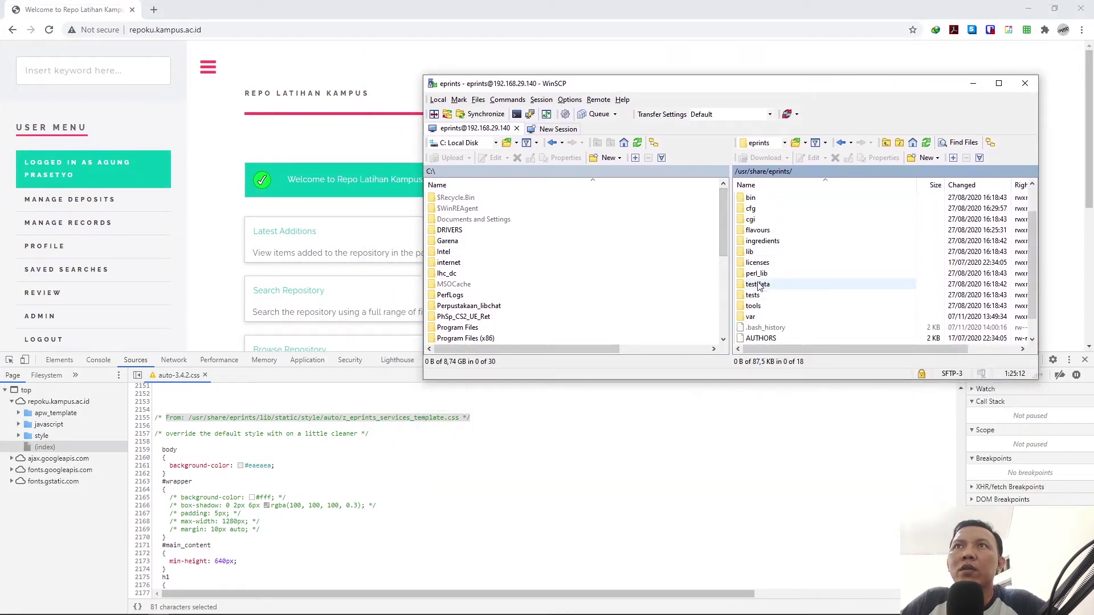
double_click(750, 252)
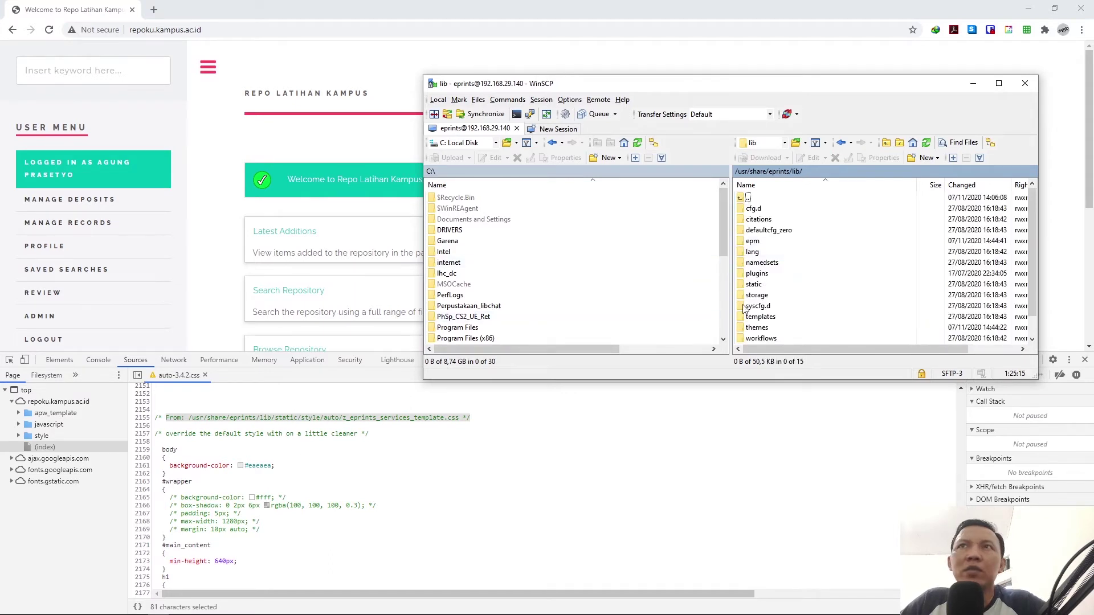
double_click(753, 284)
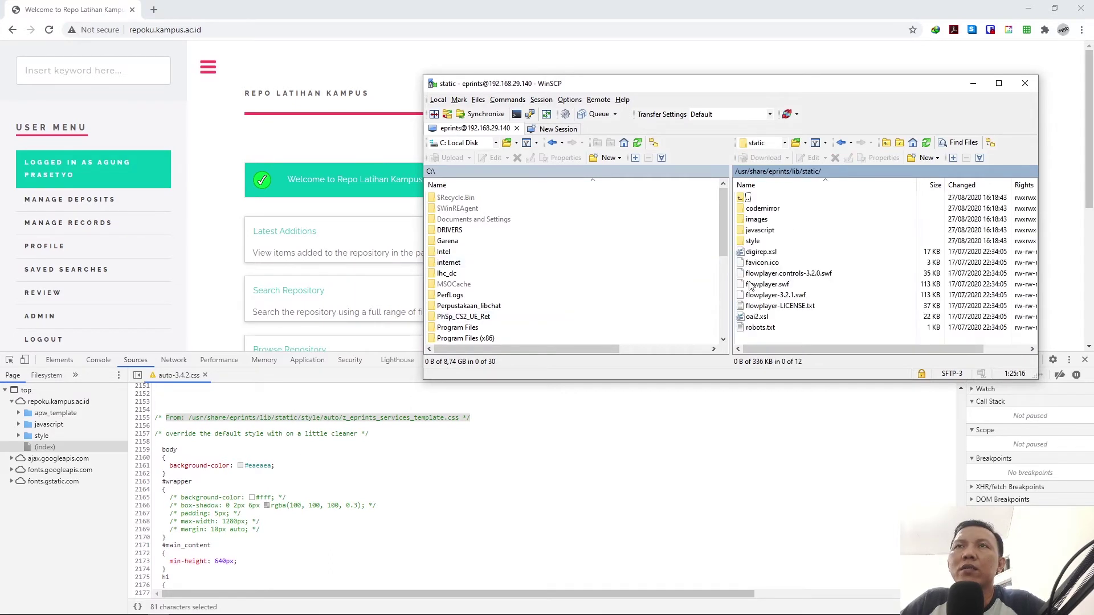
double_click(753, 241)
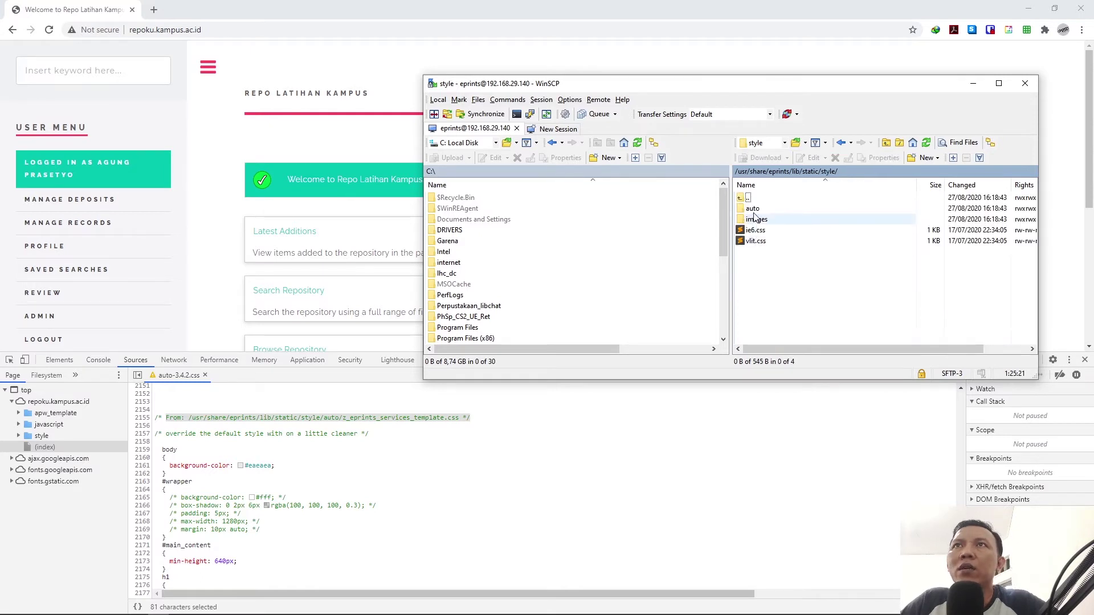
double_click(753, 210)
scroll(786, 281, down, 8)
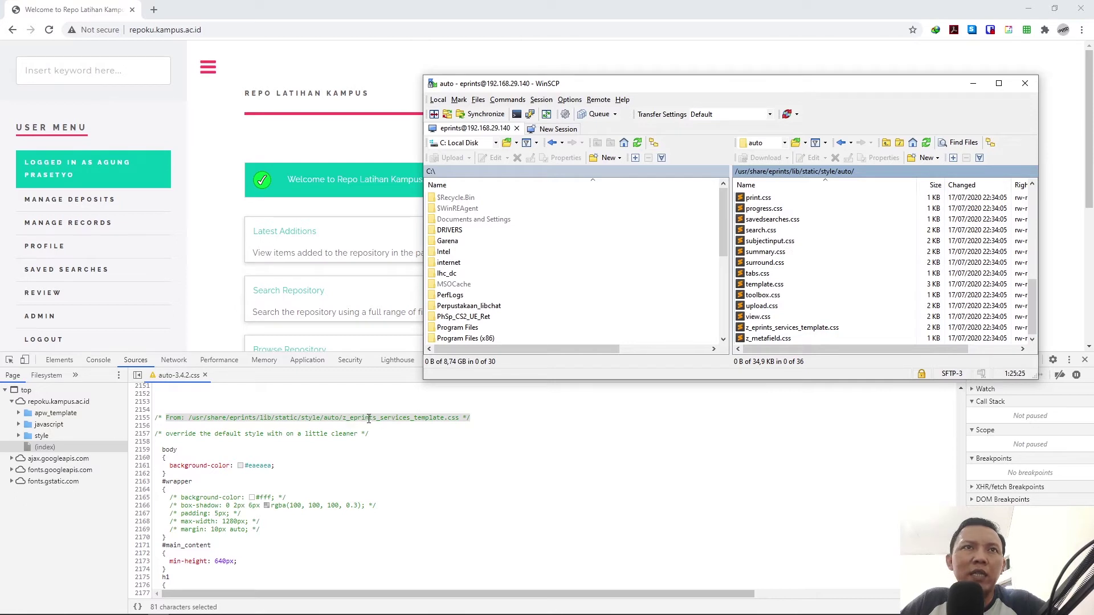
click(772, 330)
double_click(771, 334)
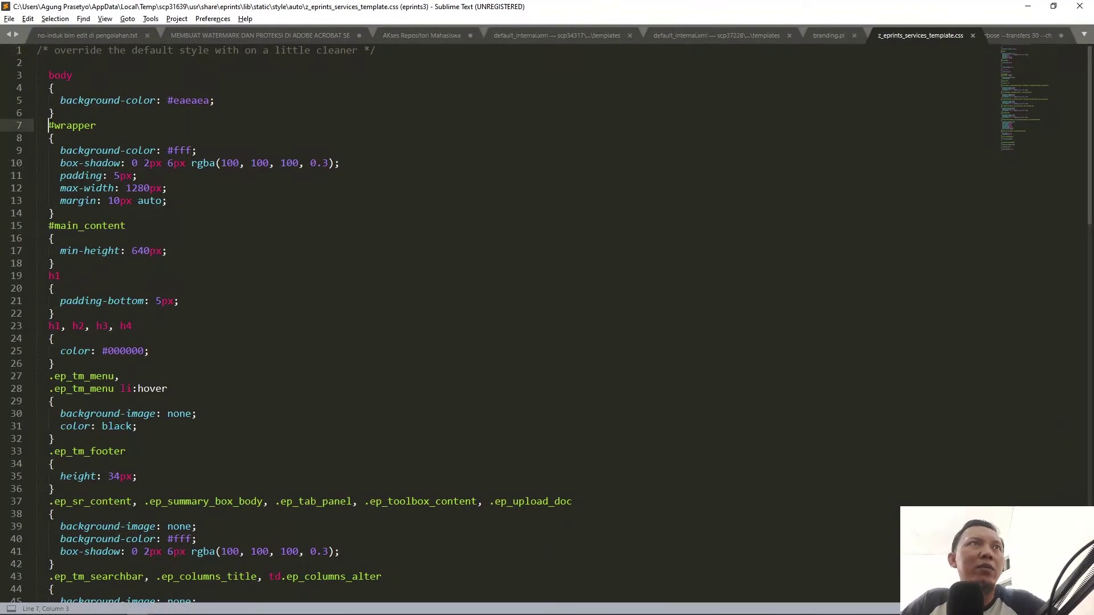
Step: Wrap the #wrapper rule on lines 7–14 in /* */ comment markers
drag(47, 125, 61, 205)
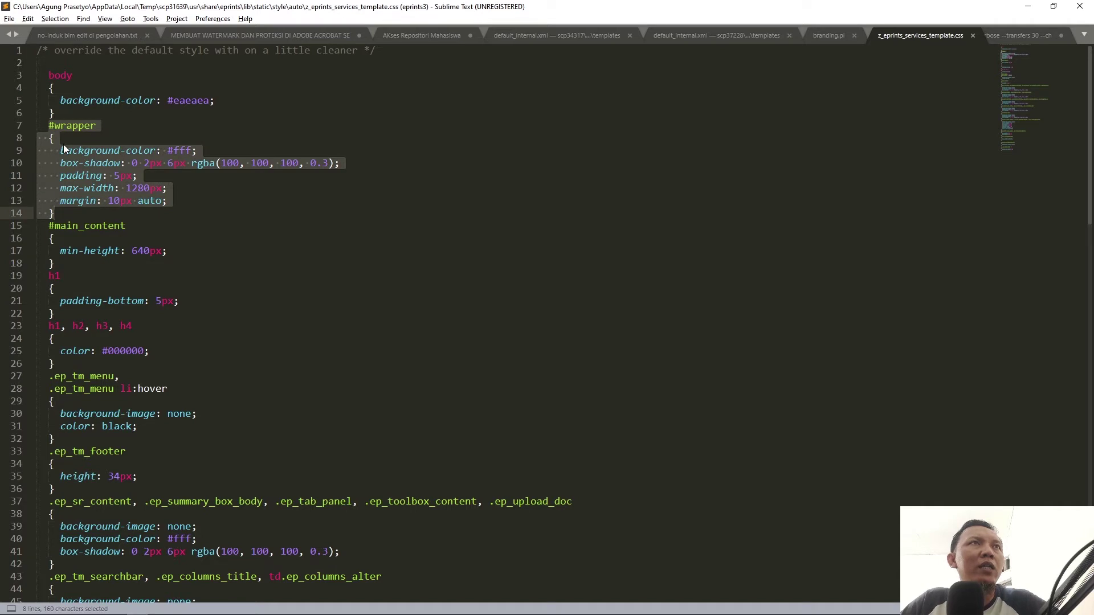
click(36, 126)
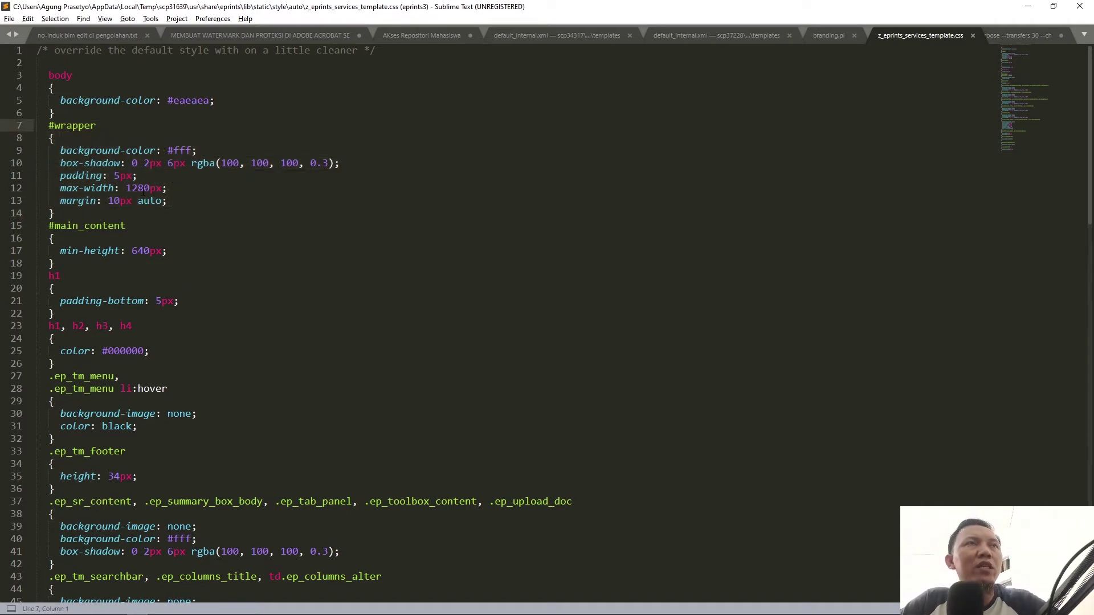
text(/  )
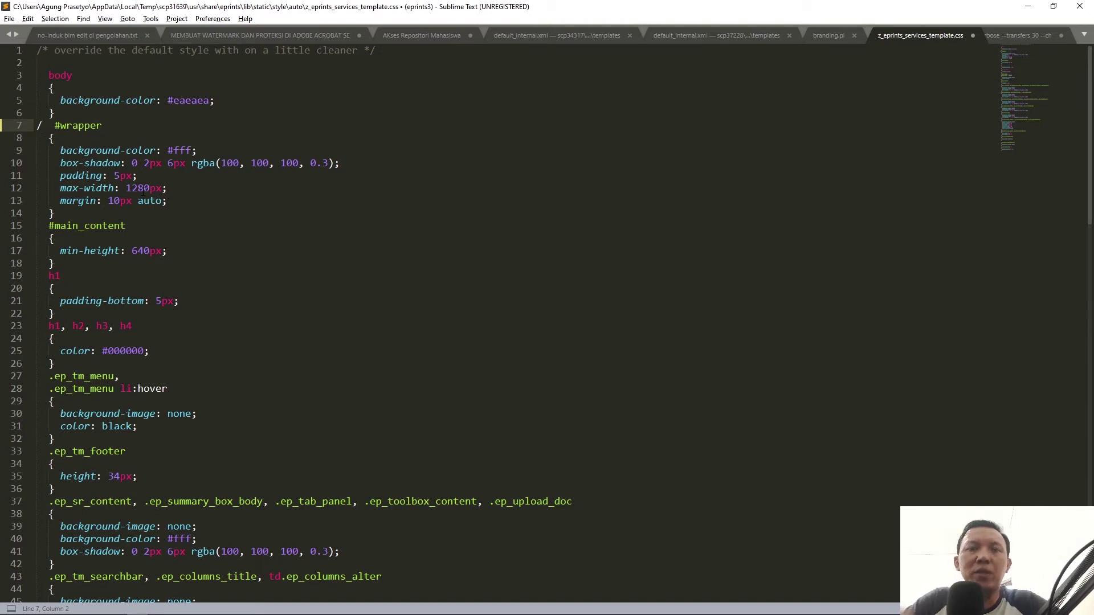
text(*)
key(Down)
key(Down)
key(Down)
key(Down)
key(Down)
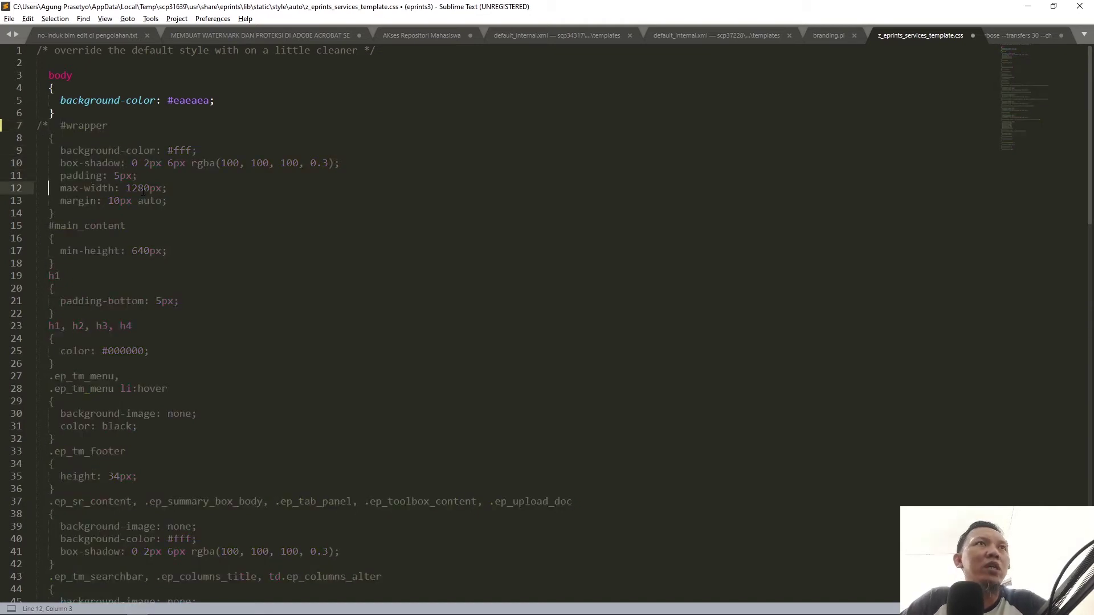
key(Down)
key(Down)
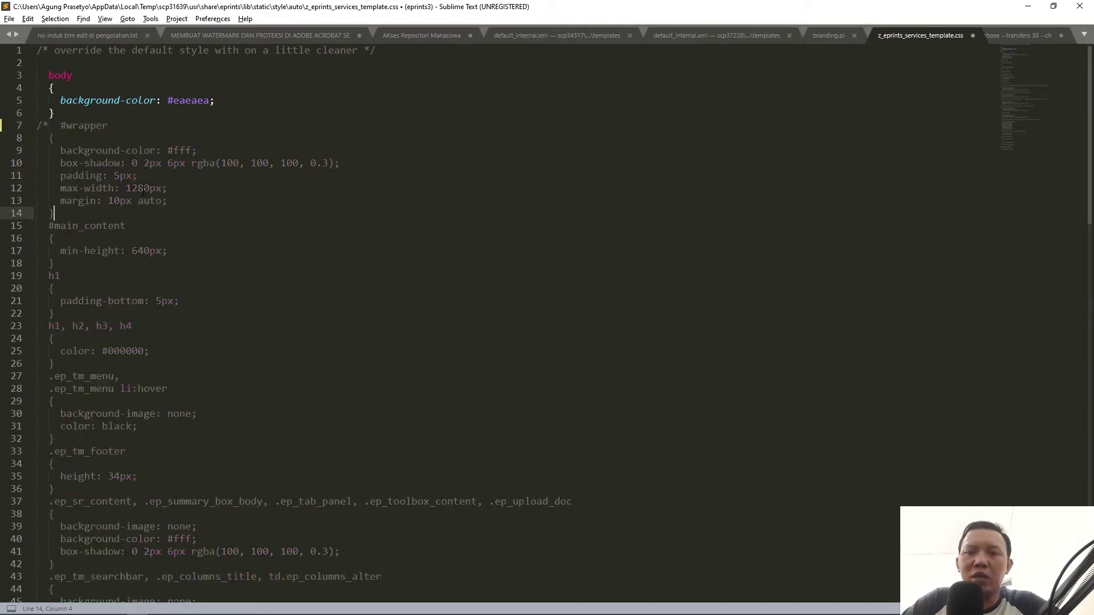
text(*)
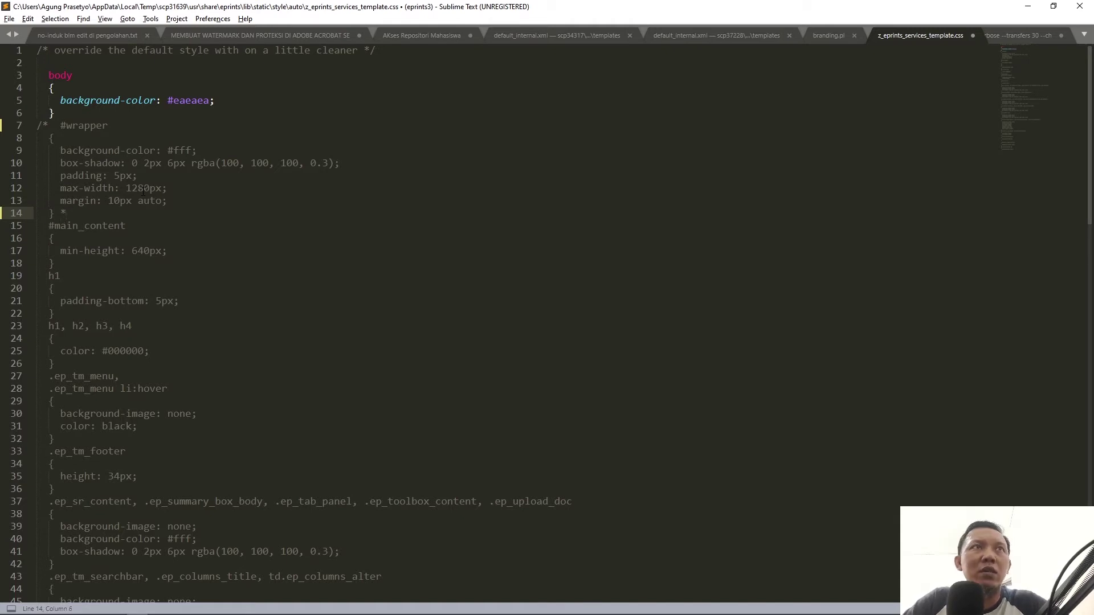
text(/)
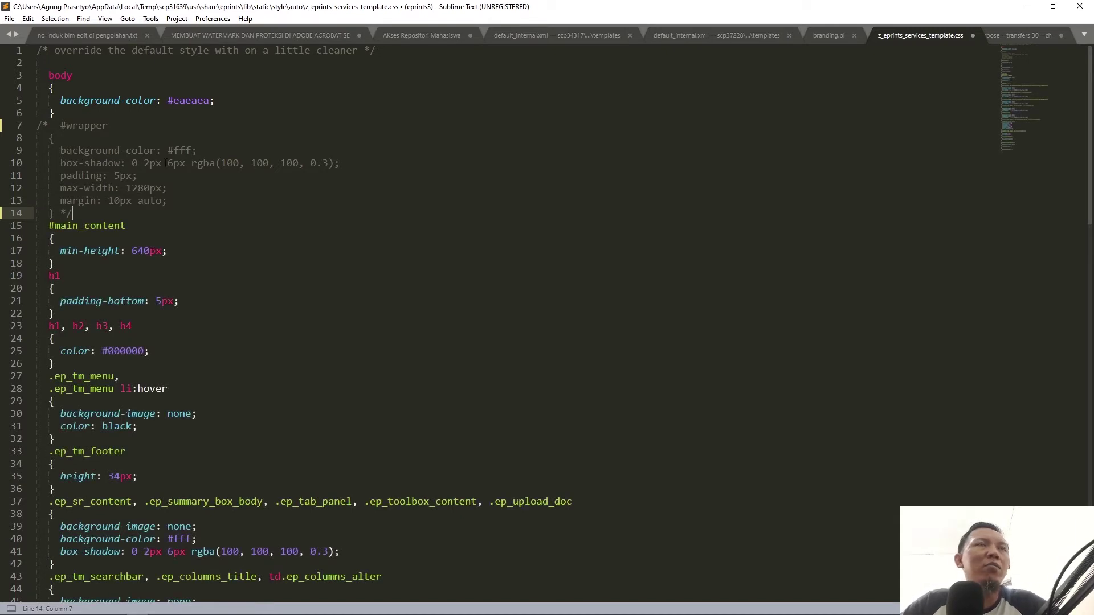
Step: Save the stylesheet with Ctrl+S and confirm WinSCP finished uploading it
drag(61, 125, 71, 195)
click(71, 200)
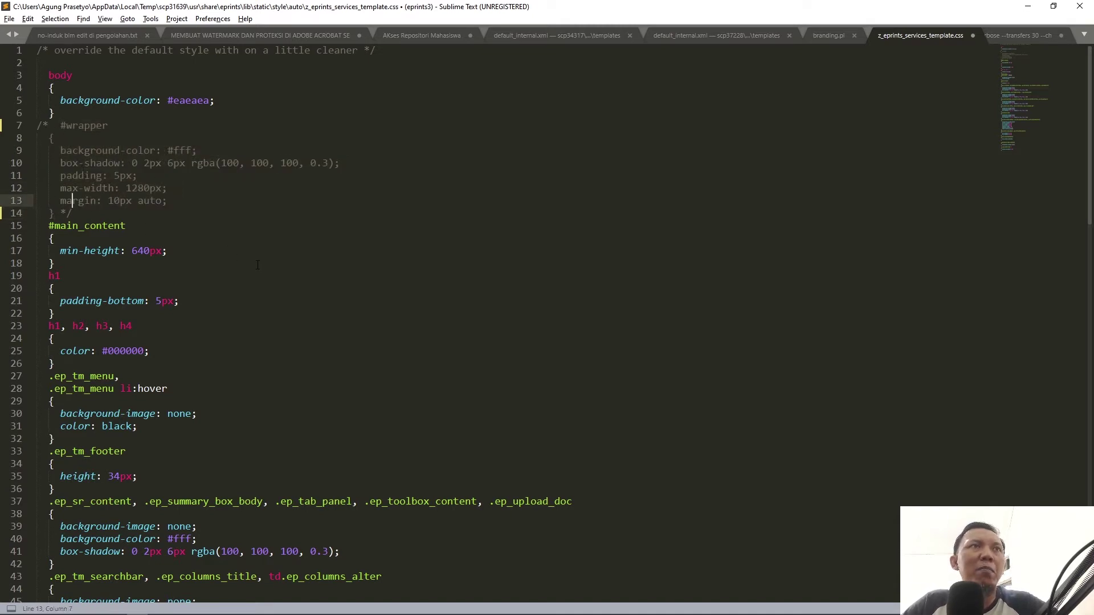
key(ctrl+s)
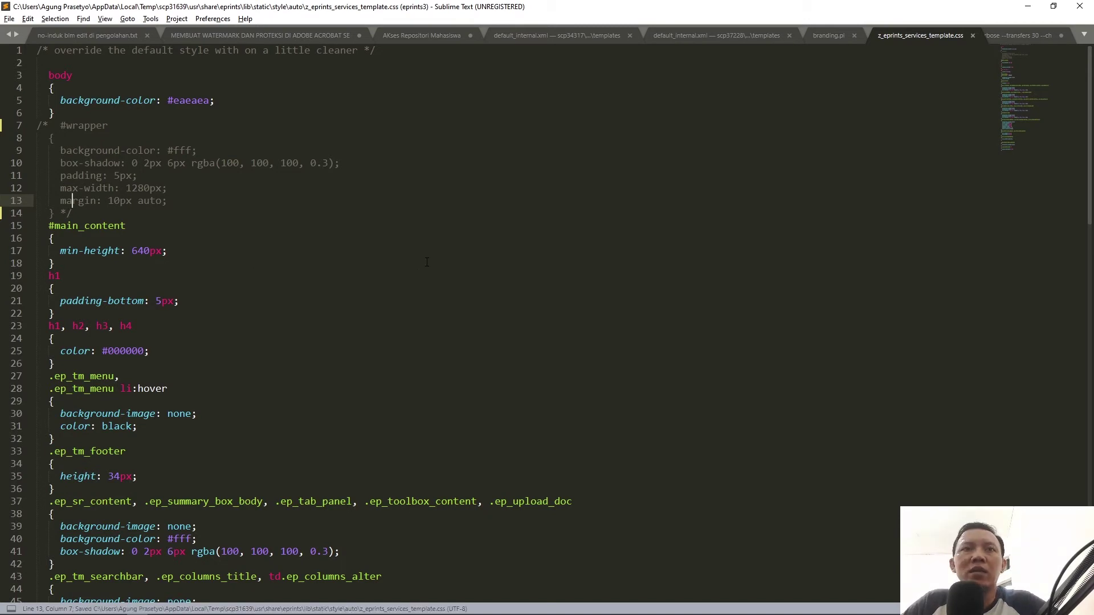
key(alt+Tab)
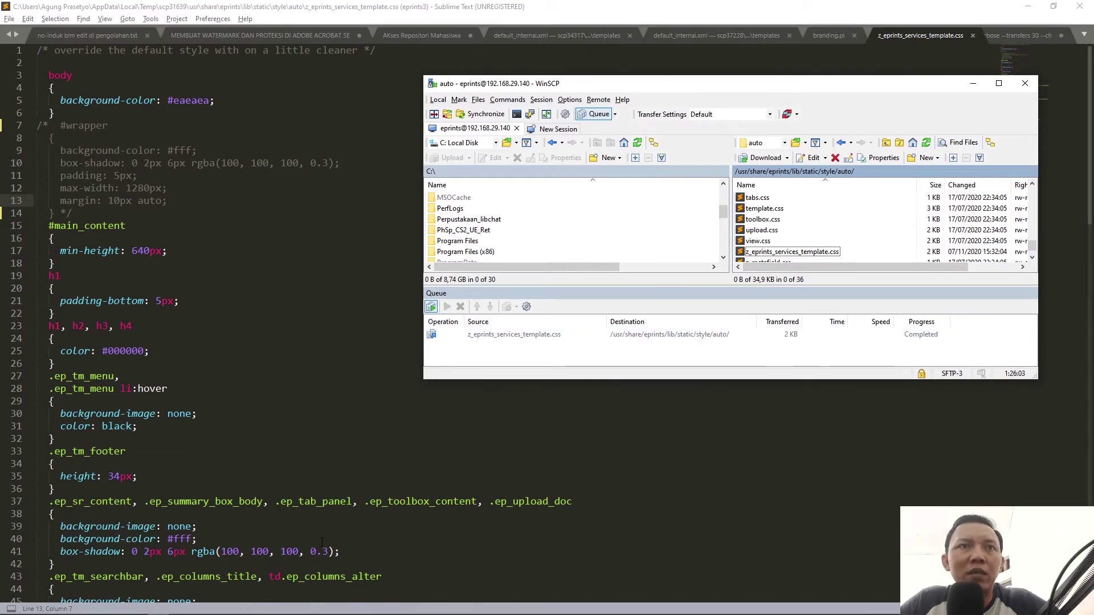
Step: Close DevTools and reload the repository home page to apply the edited stylesheet
click(74, 606)
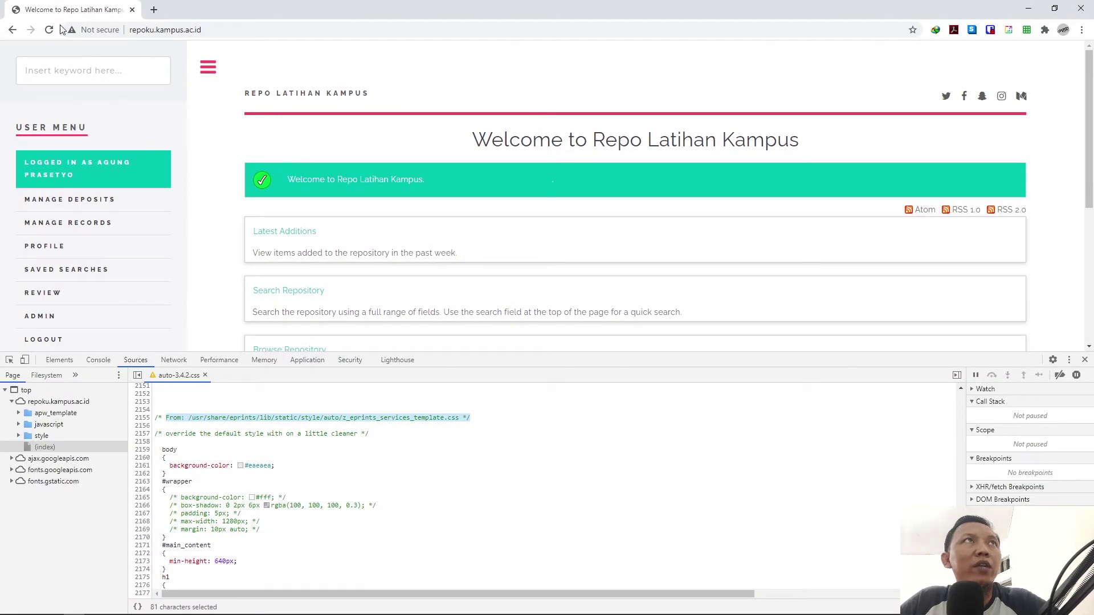
click(1084, 360)
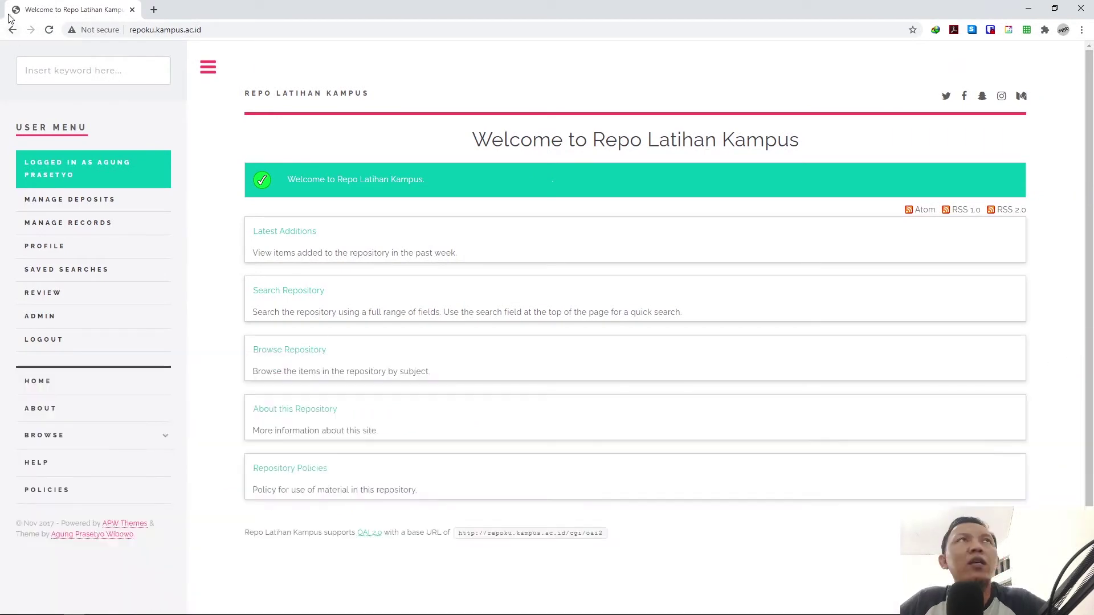
click(50, 32)
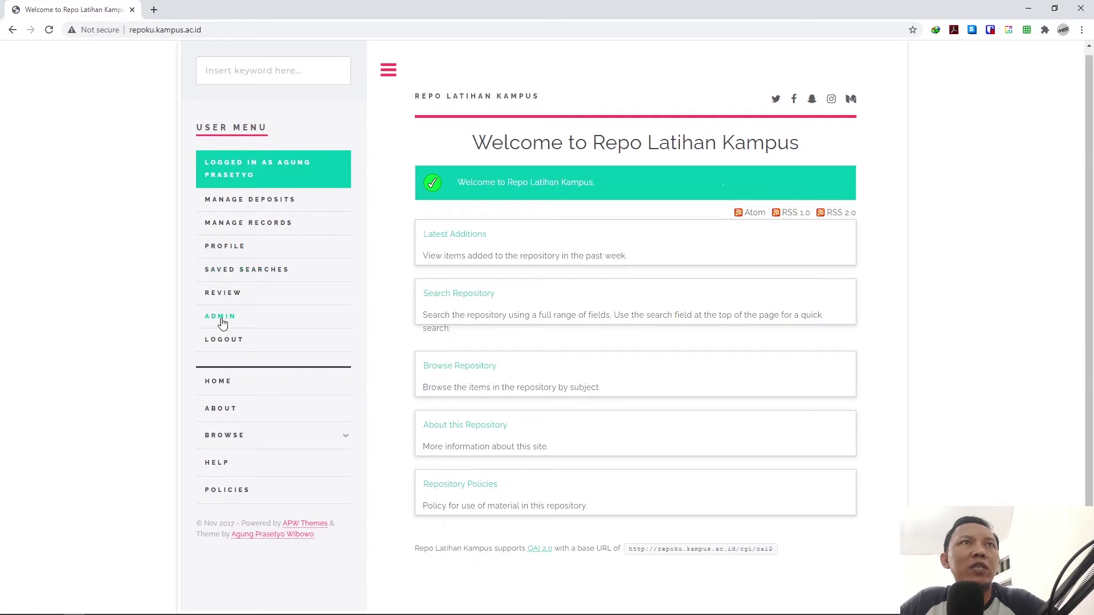
click(220, 316)
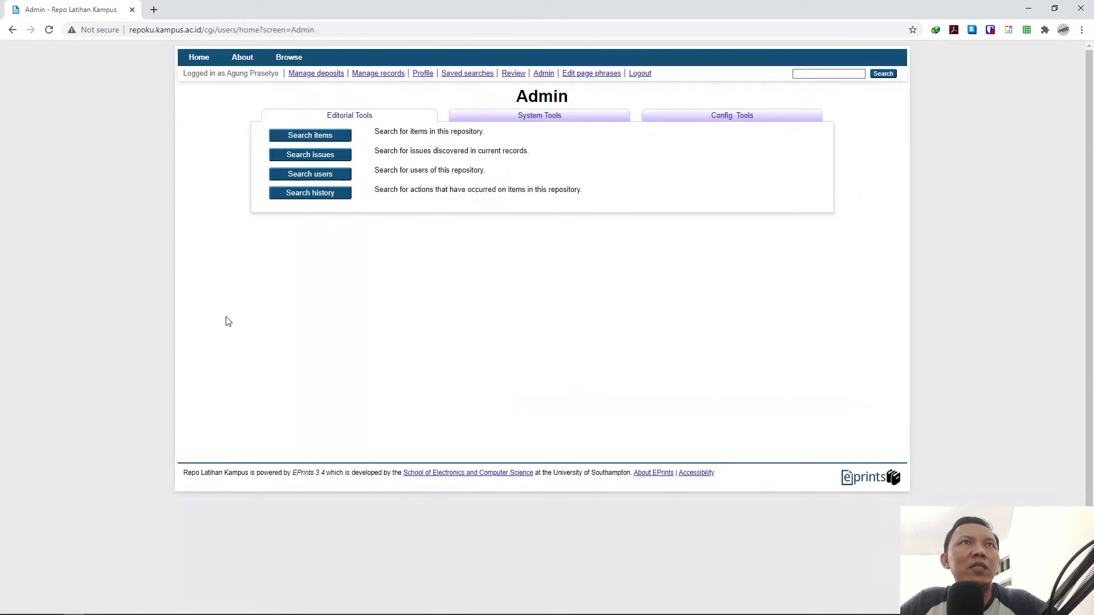
Step: Run Reload Configuration under Config. Tools, then return to the Repo Latihan Kampus home page
click(729, 120)
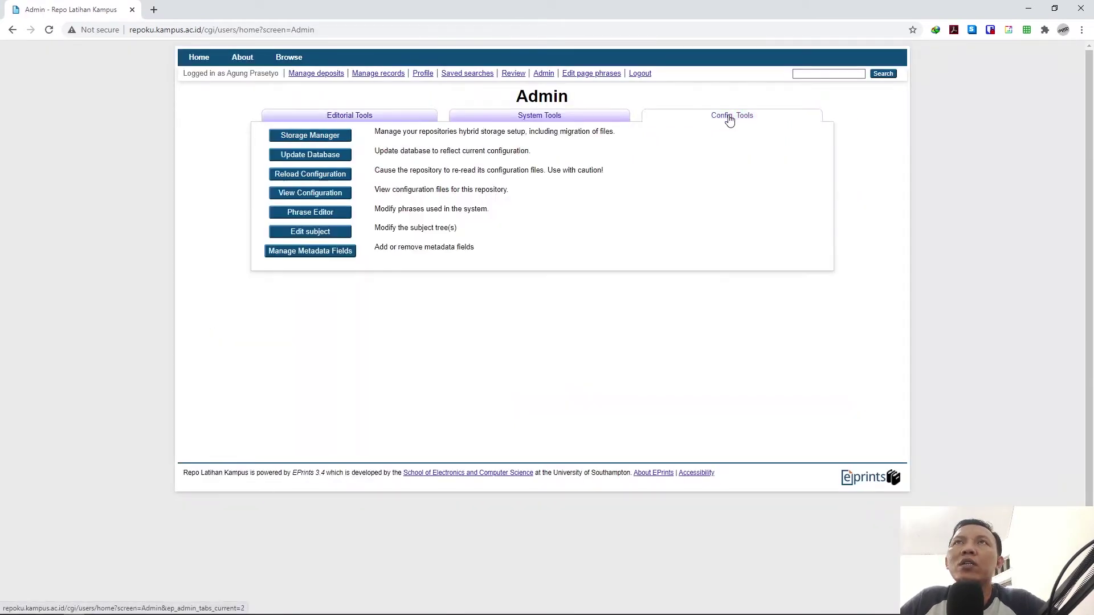
click(315, 178)
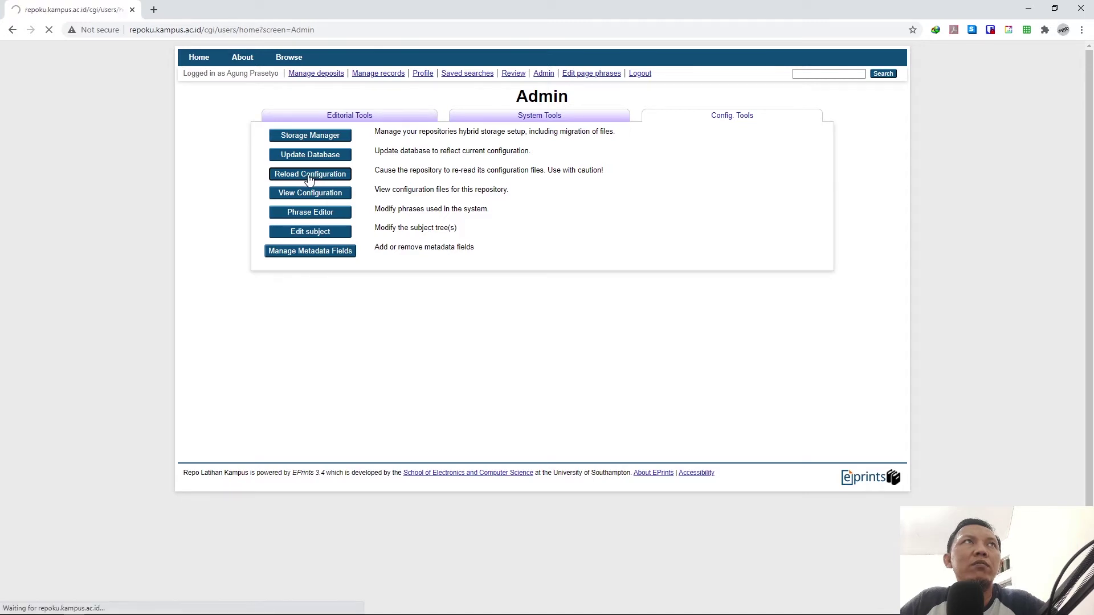
click(199, 59)
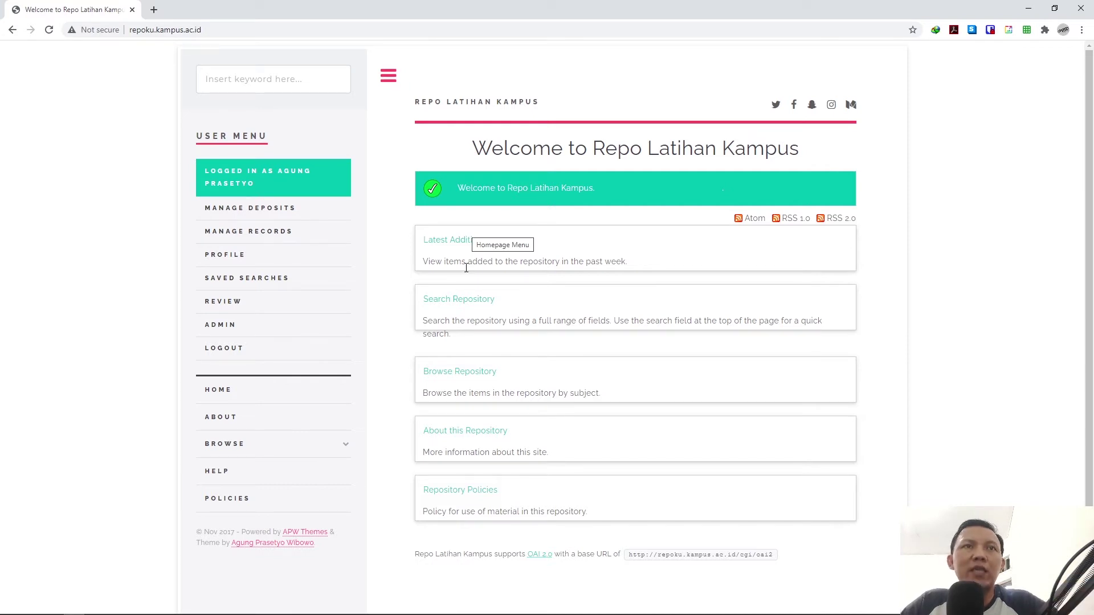
mouse_move(191, 593)
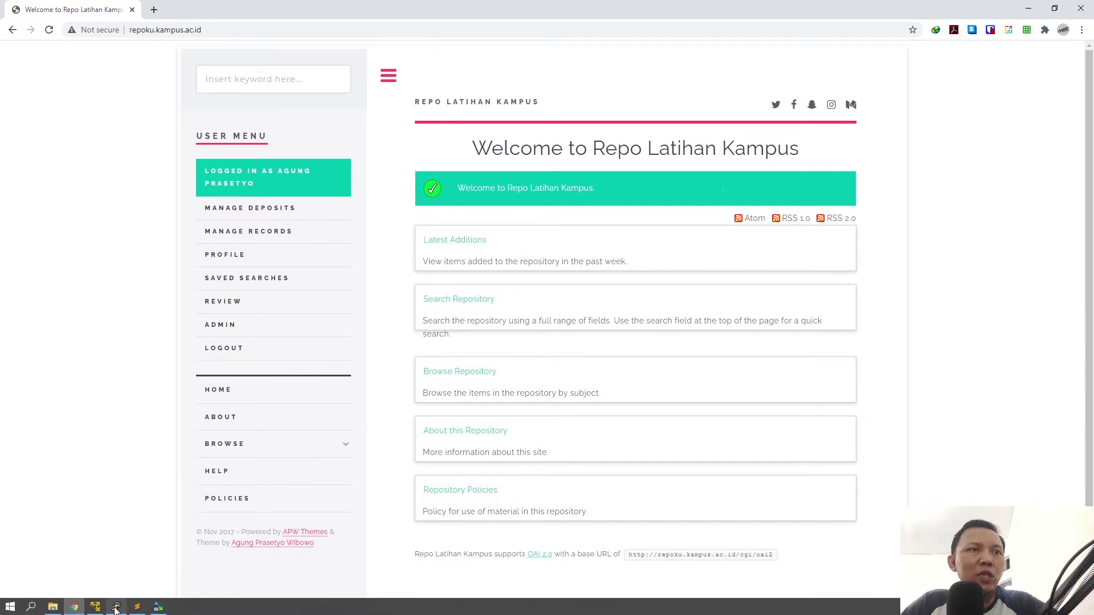
click(116, 607)
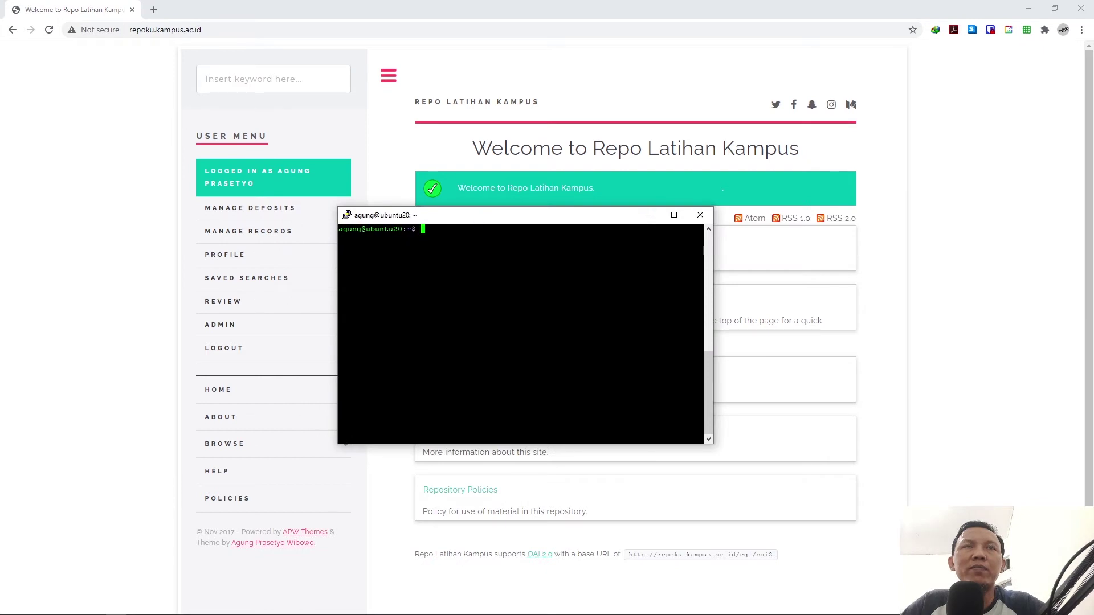
Step: Change PuTTY's Window > Appearance font to 16-point Courier New and apply it
right_click(552, 223)
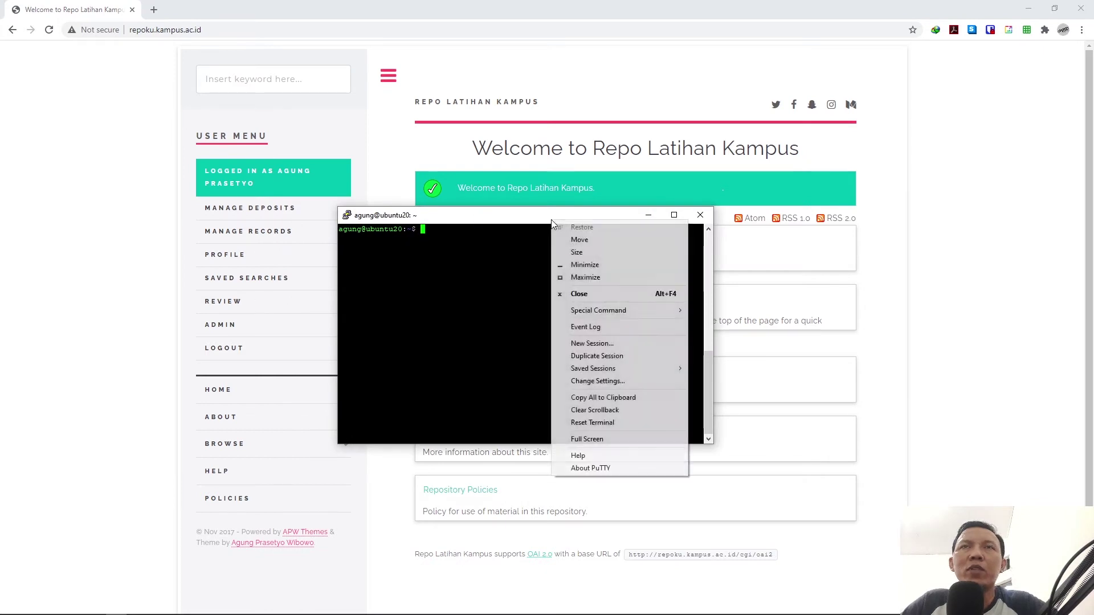
click(598, 383)
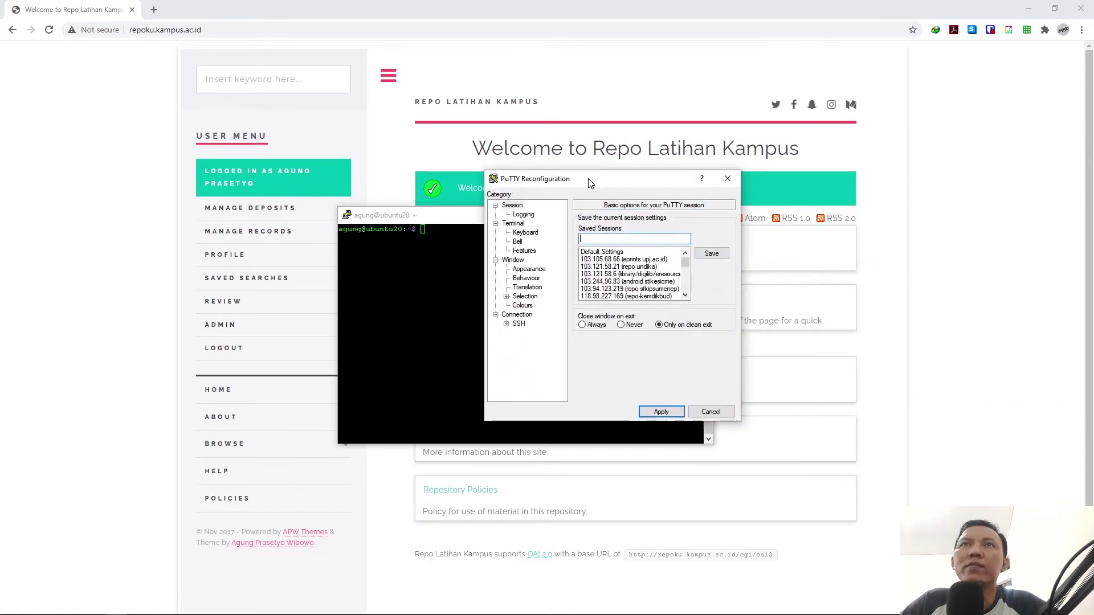
click(529, 269)
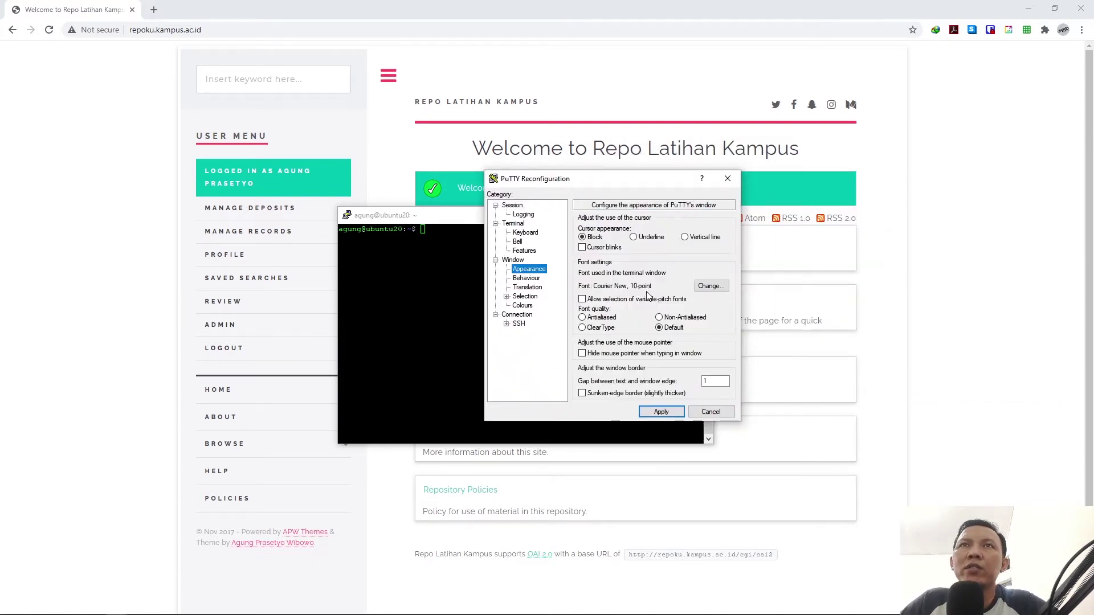
click(716, 287)
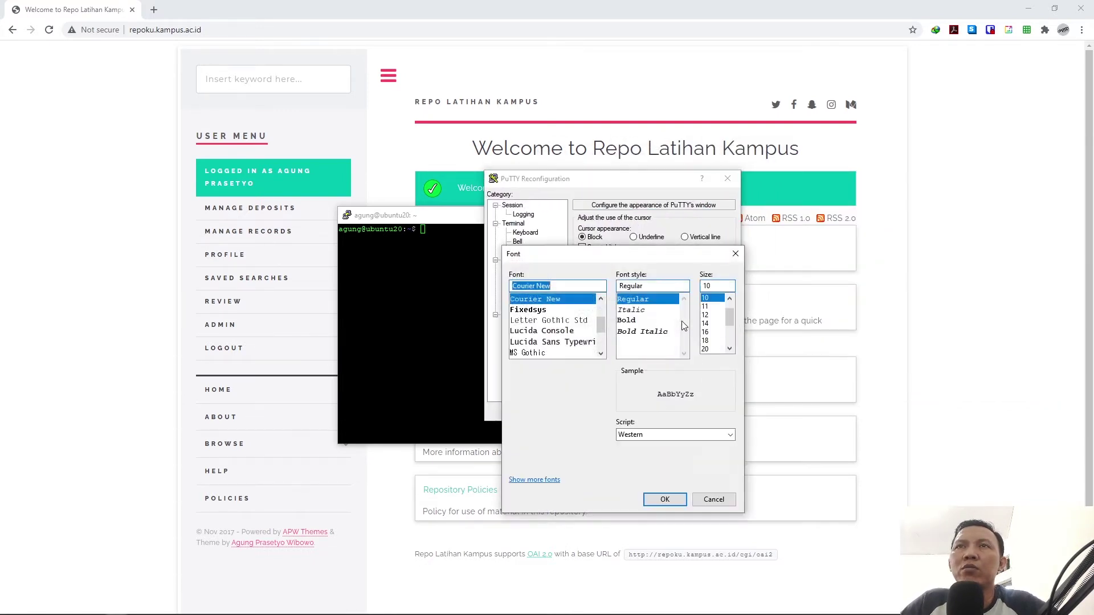
click(707, 332)
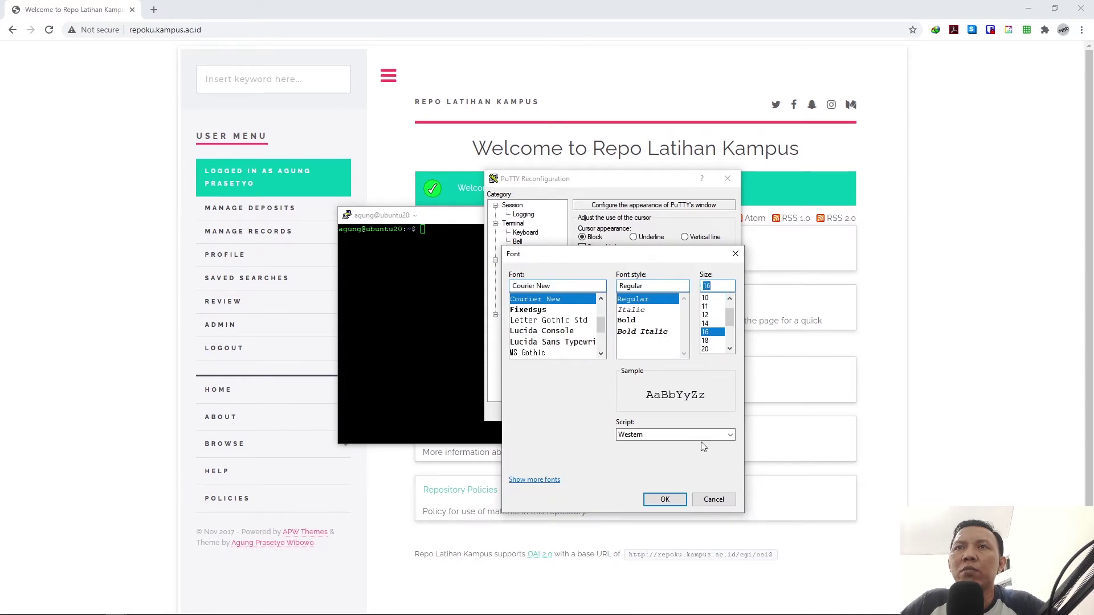
click(665, 499)
click(664, 415)
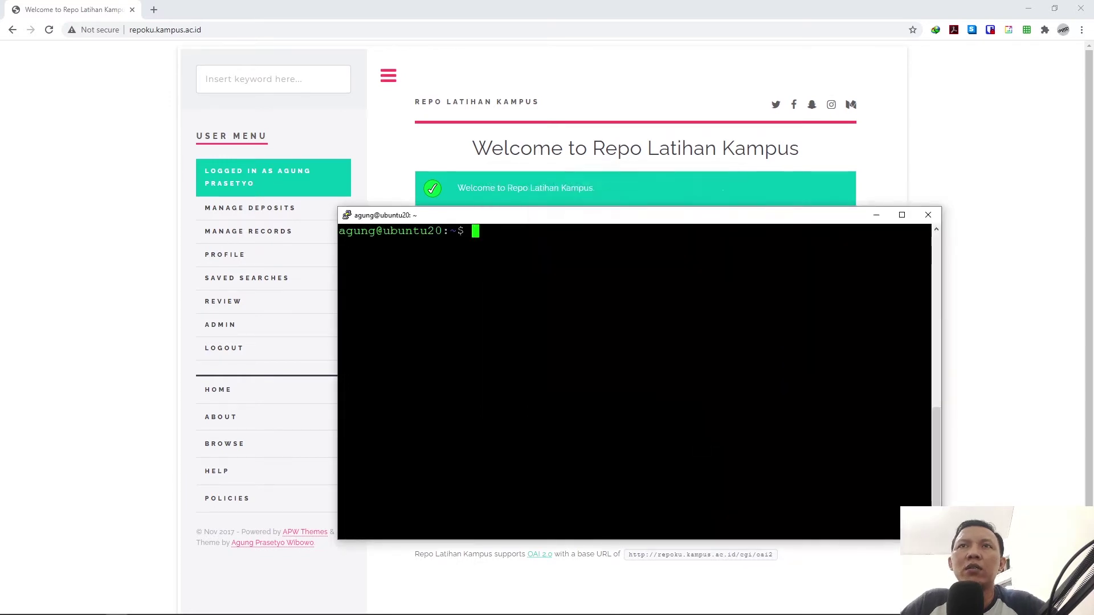
drag(525, 216, 454, 160)
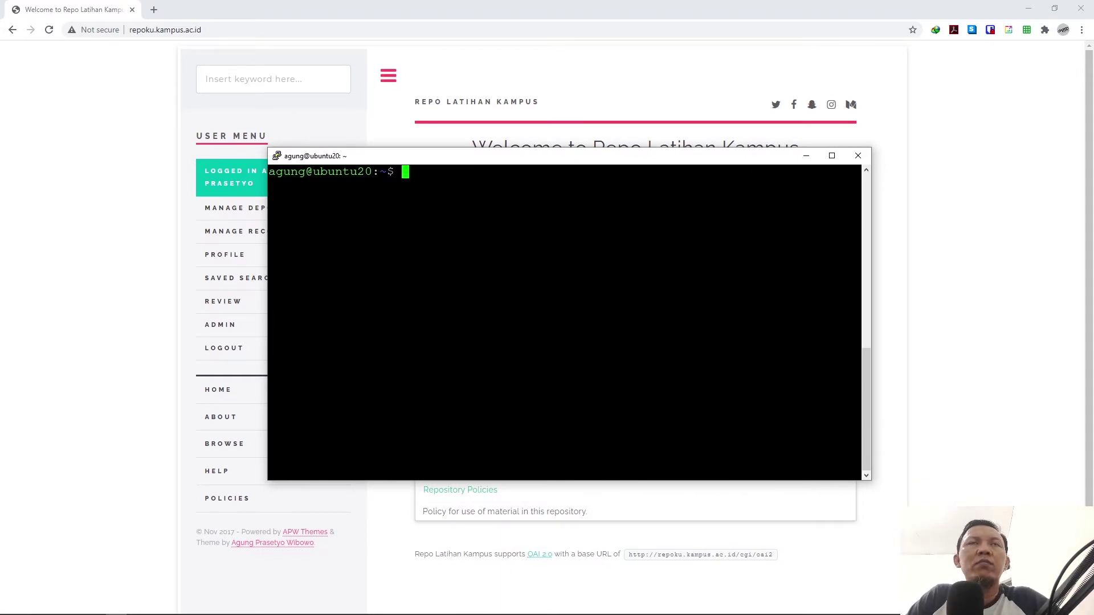
Step: Become root with sudo su -, switch to the eprints user, and cd home
text(sudo )
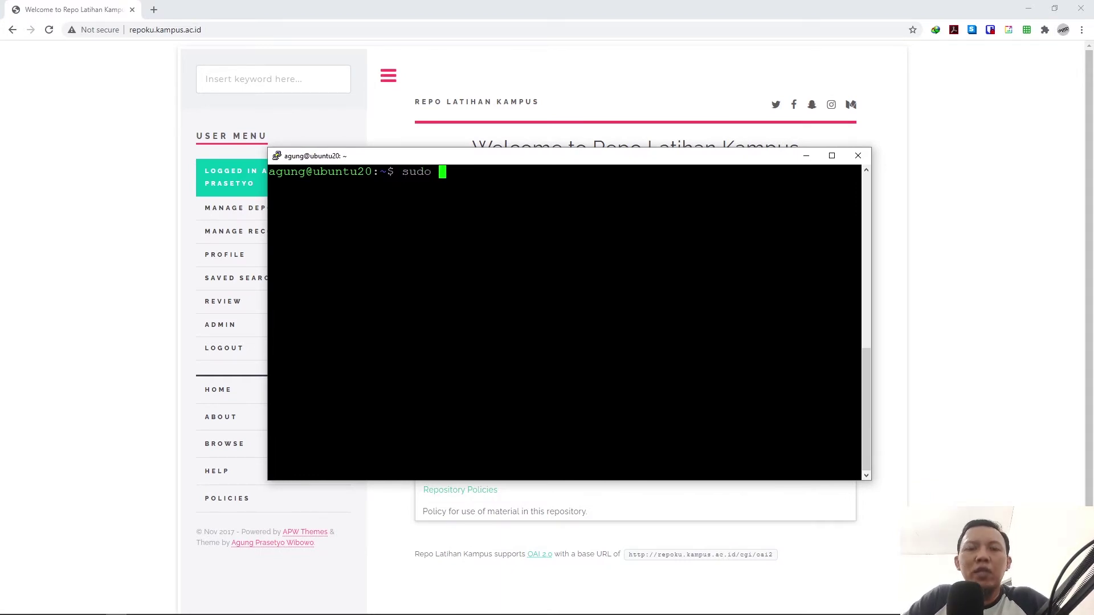
text(su -)
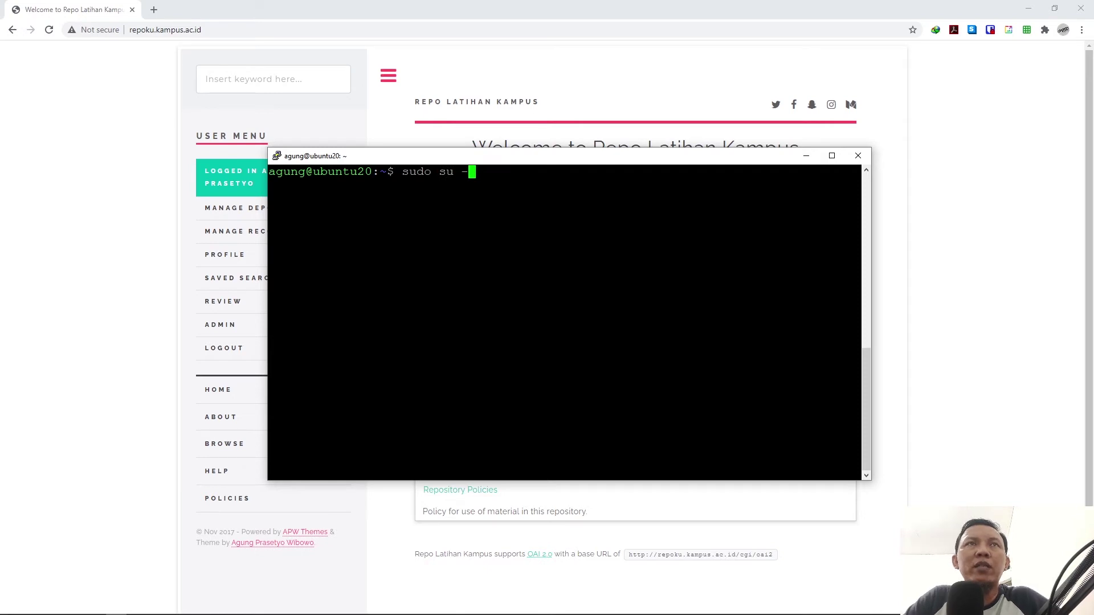
key(Return)
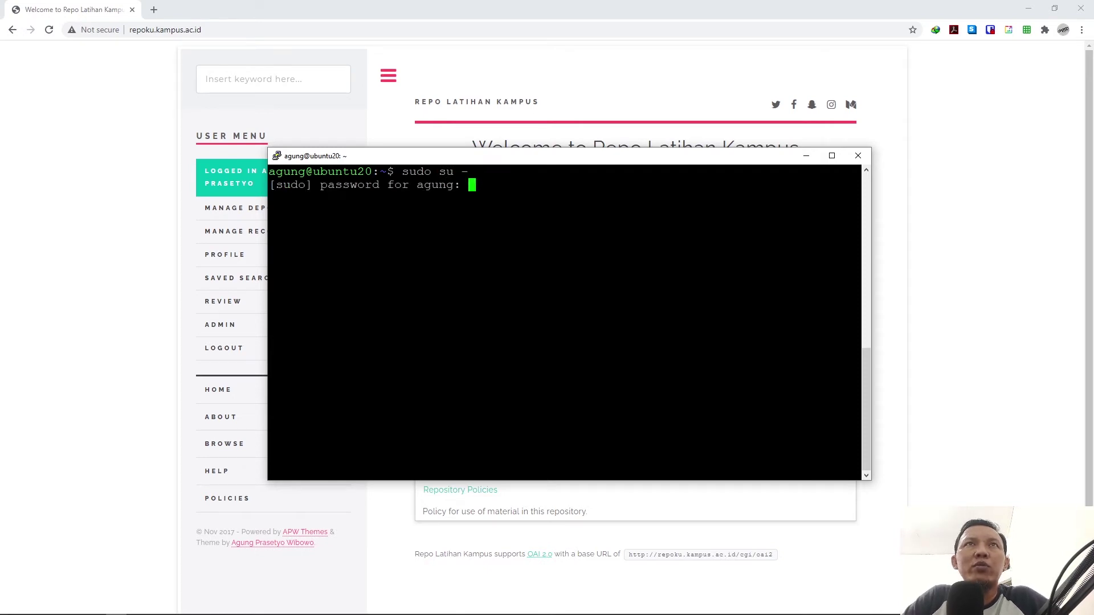
key(Return)
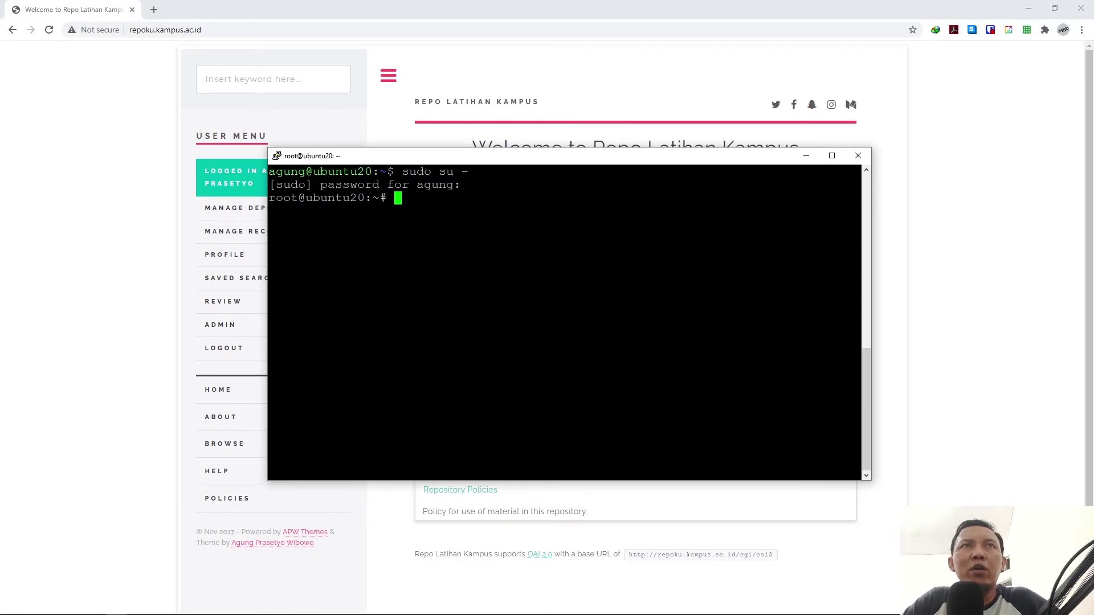
text(su eprints)
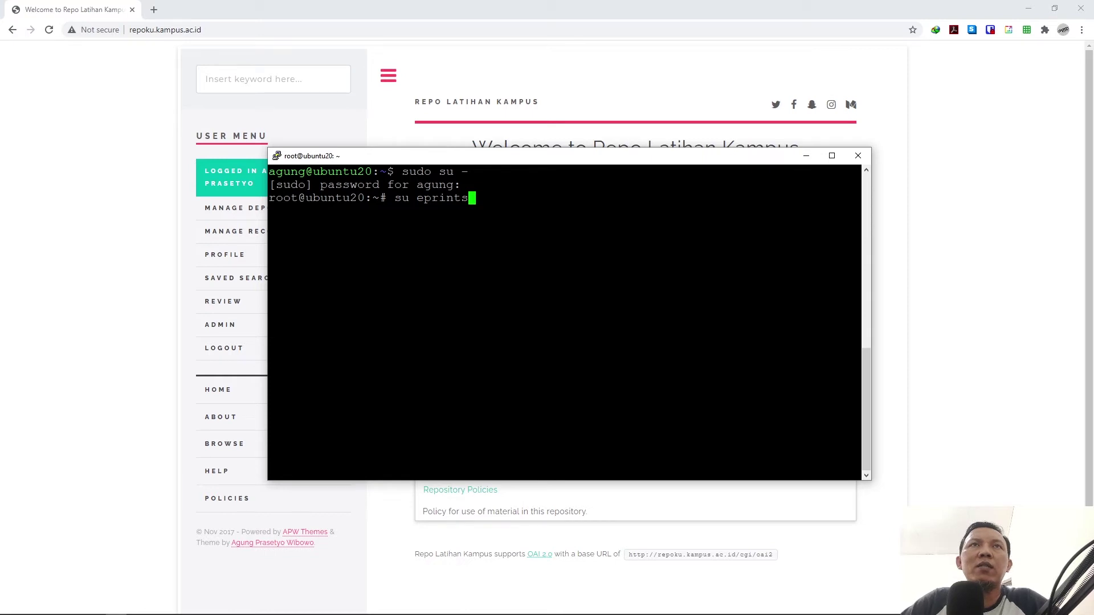
key(Return)
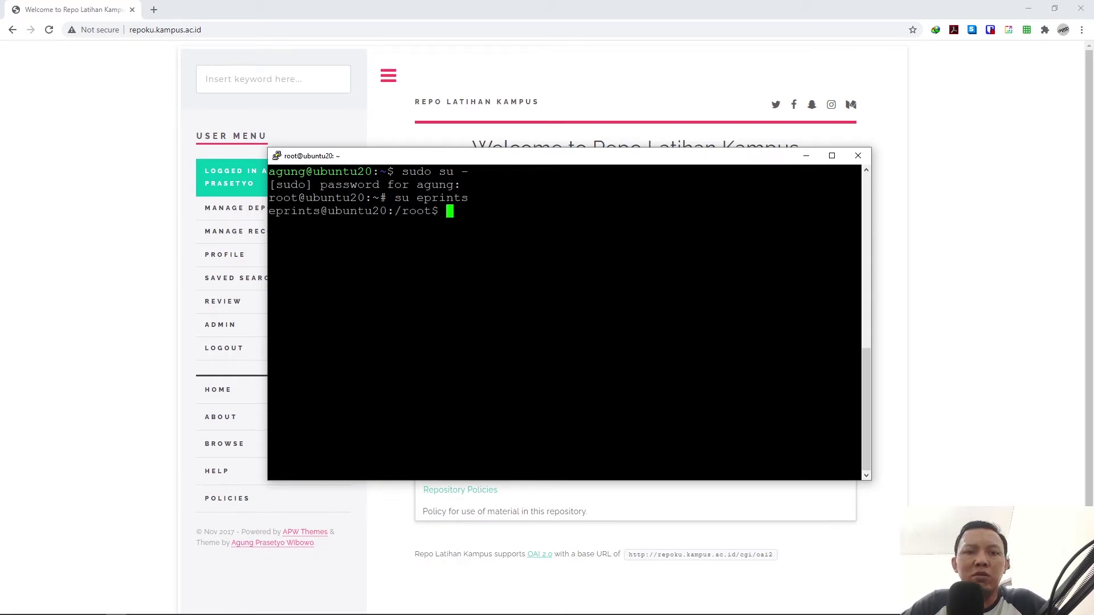
text(cd)
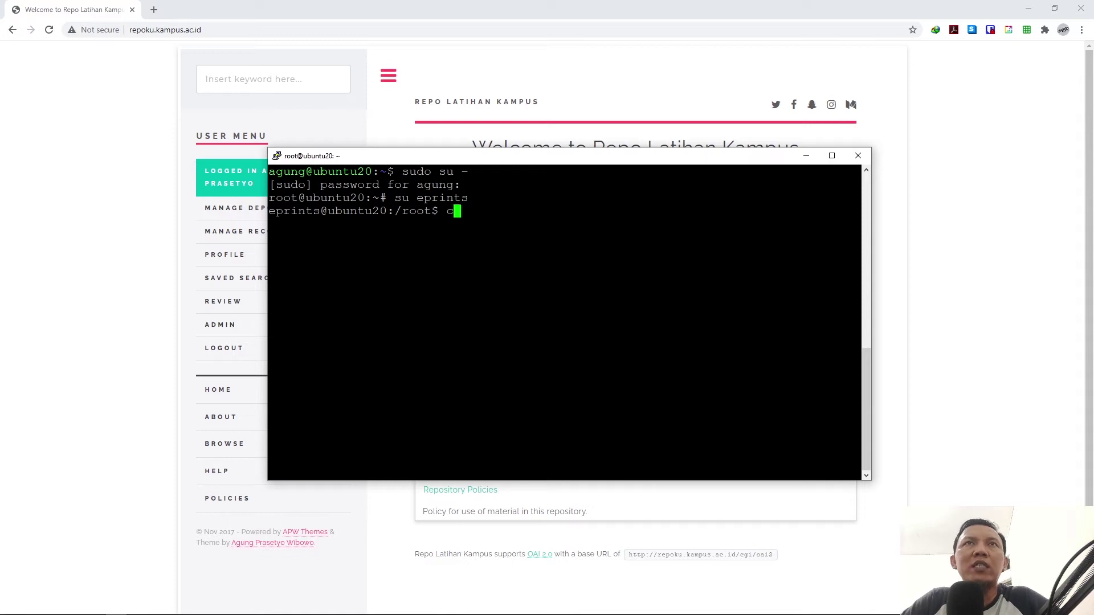
key(Return)
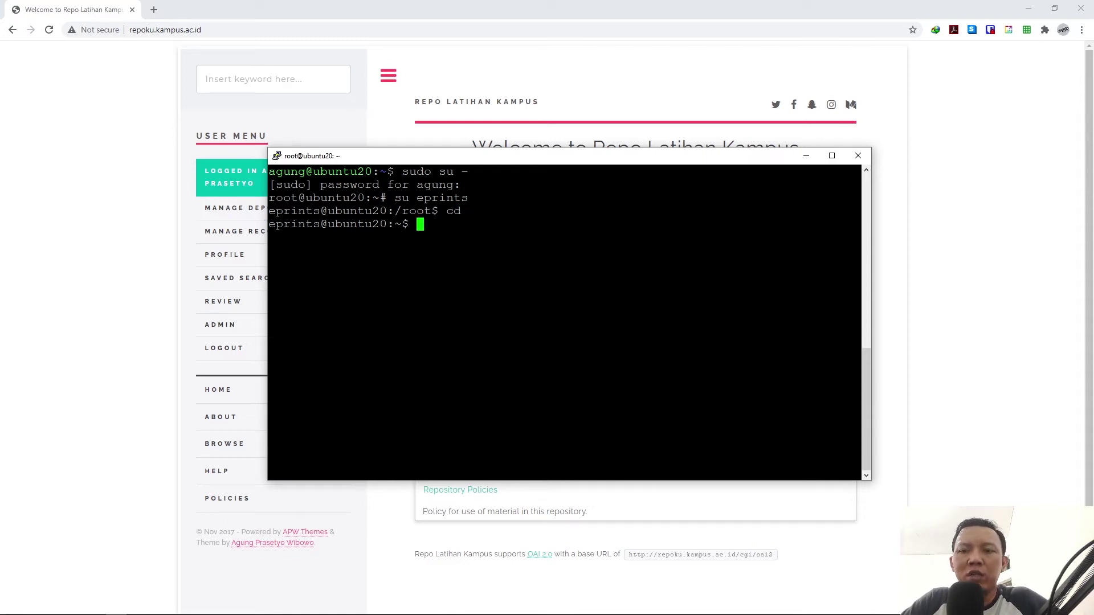
Step: Run ./bin/generate_static repoku, then ./bin/epadmin reload repoku
text(./bin/)
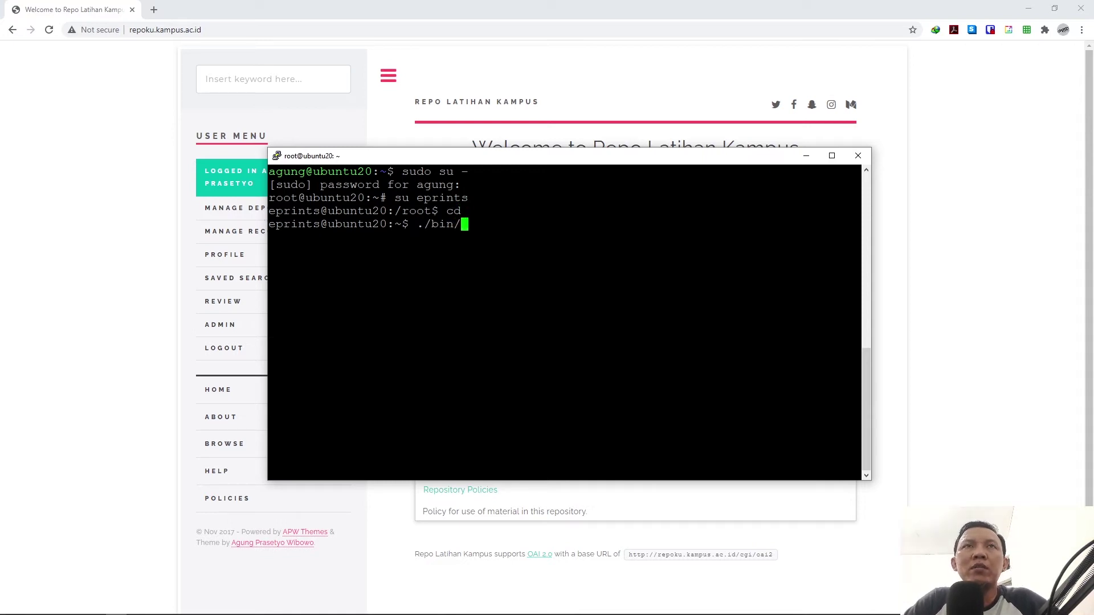
text(generate_)
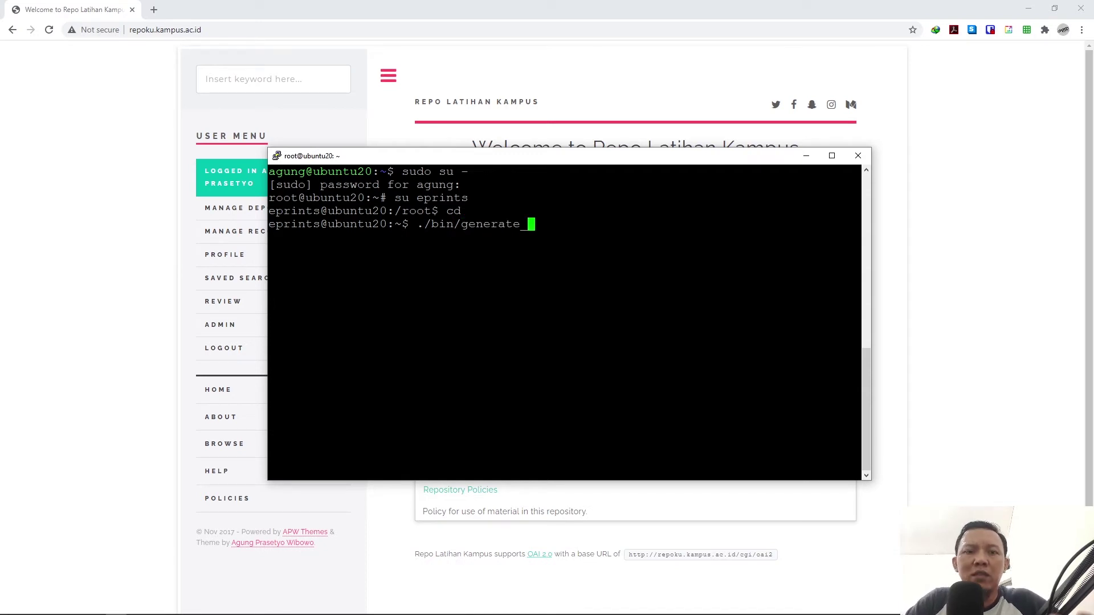
key(Tab)
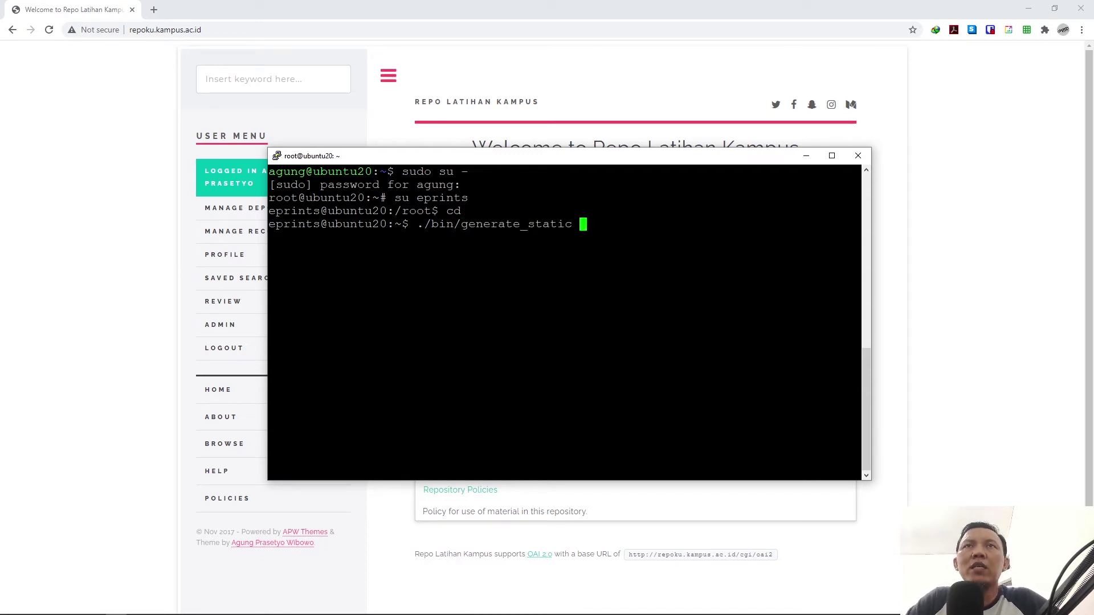
text(repo)
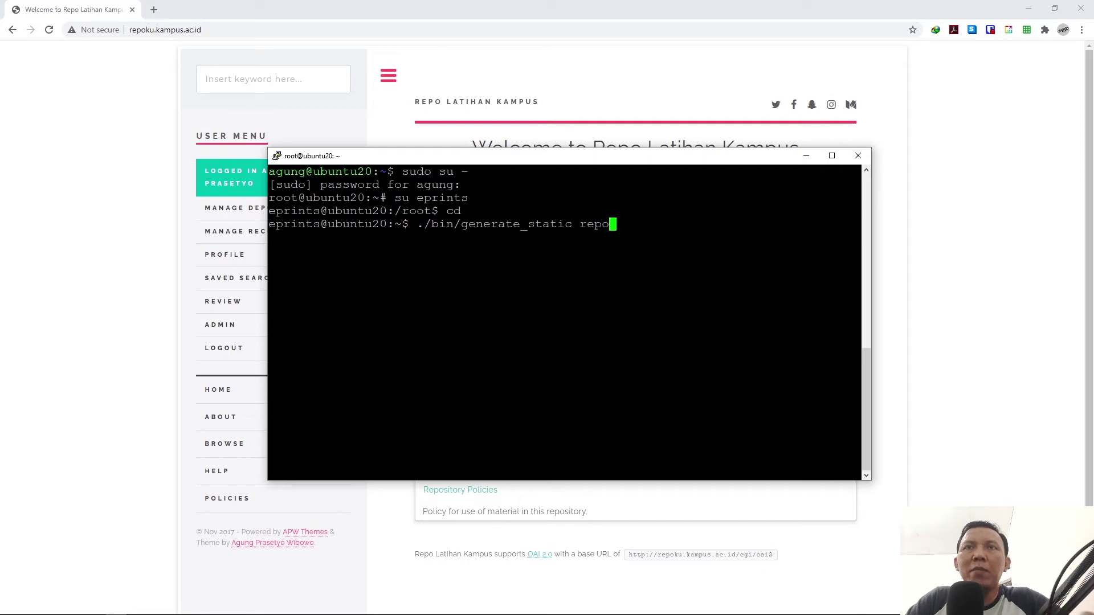
text(ku)
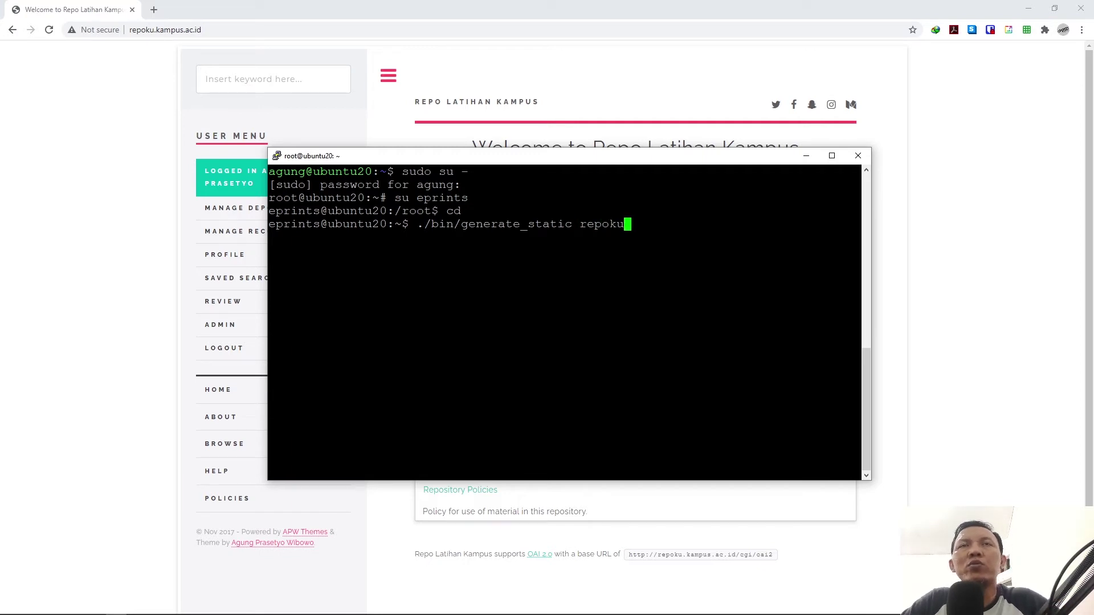
key(Return)
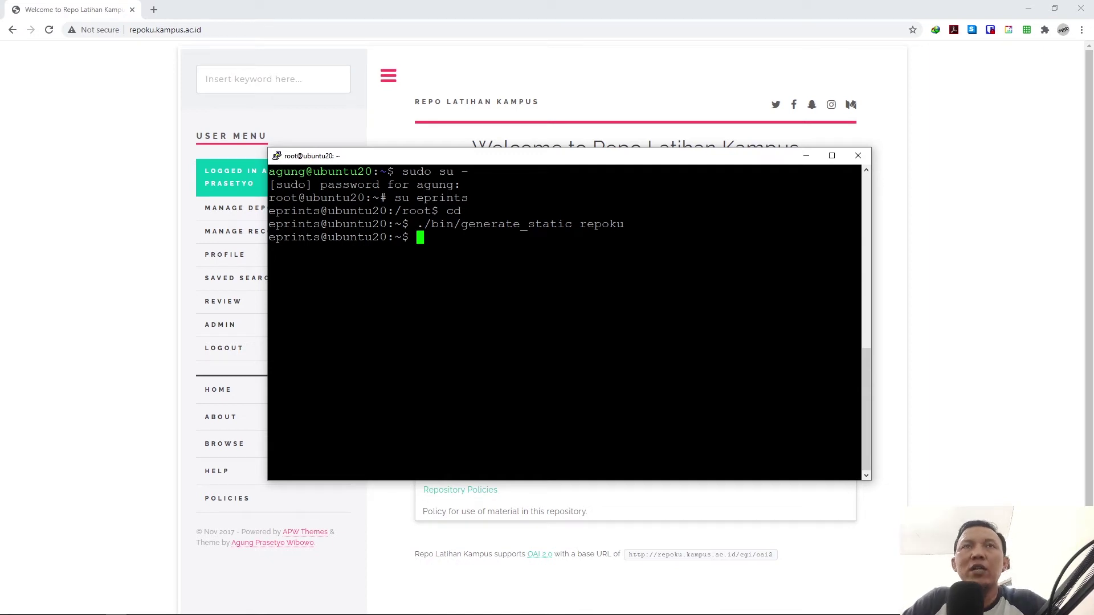
text(./bin/expo)
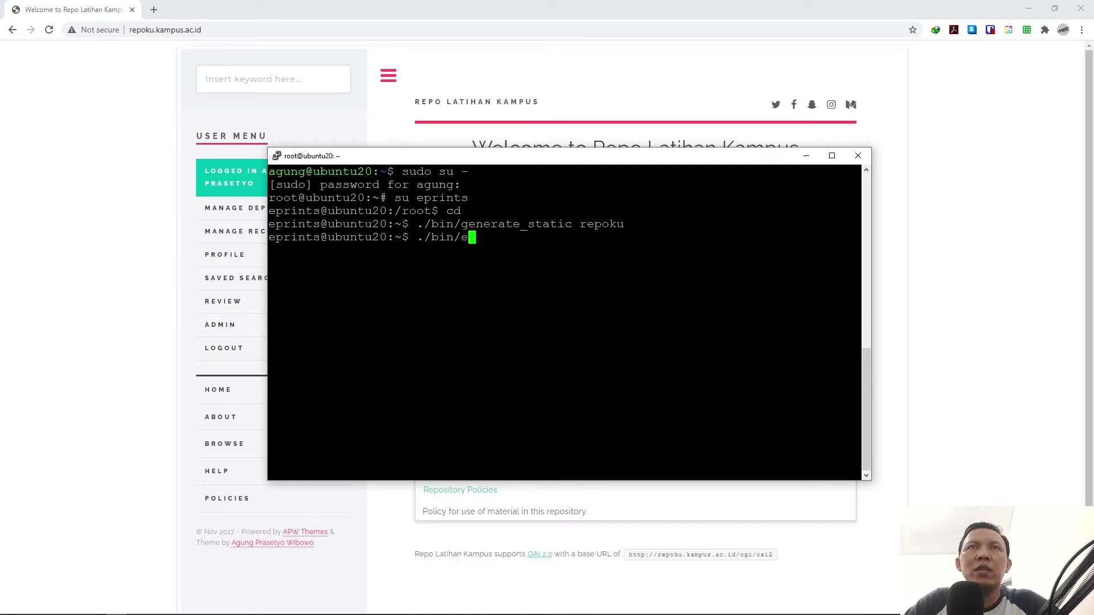
key(BackSpace)
key(BackSpace)
key(BackSpace)
text(padmin )
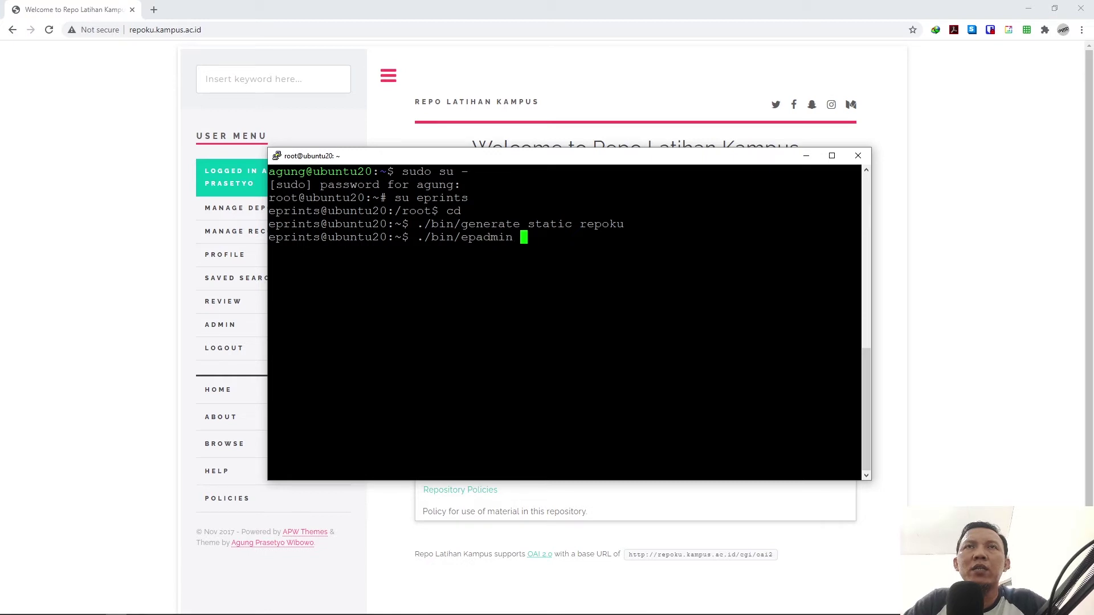
text(reload)
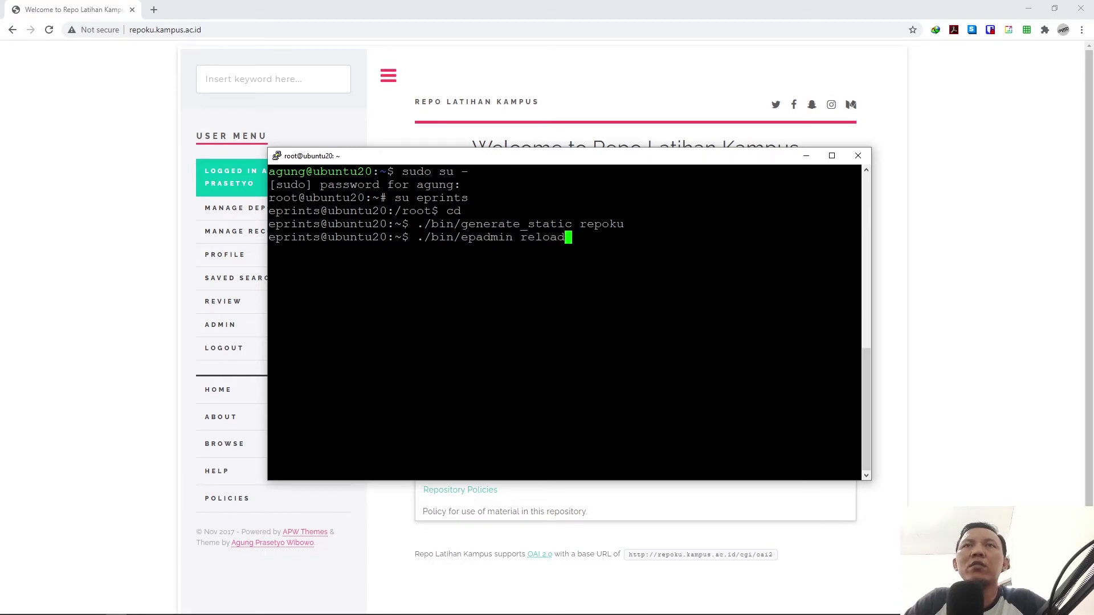
text( repoku)
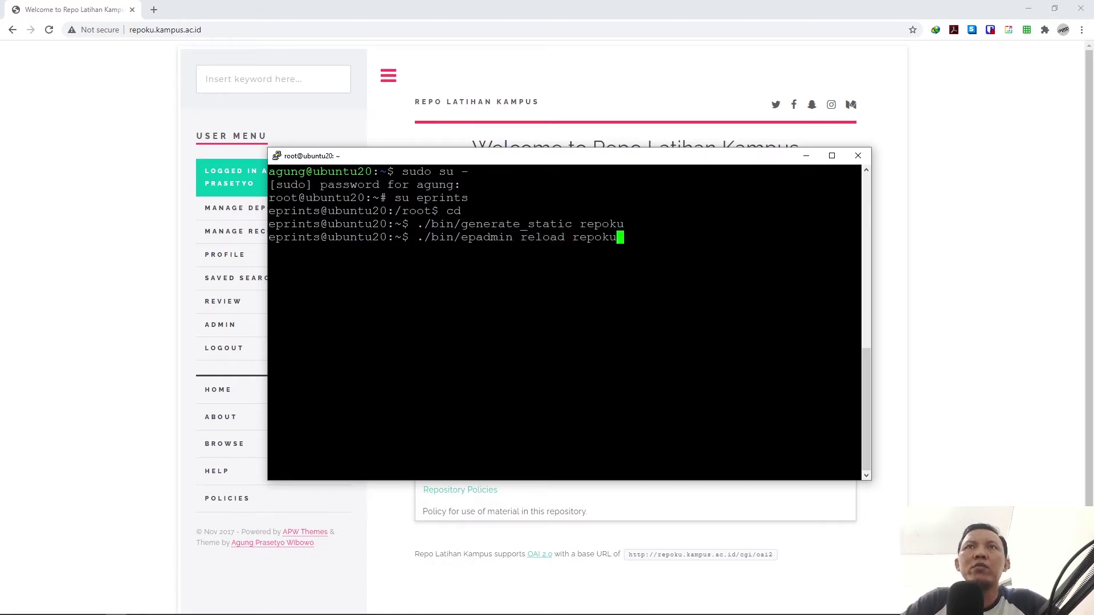
key(Return)
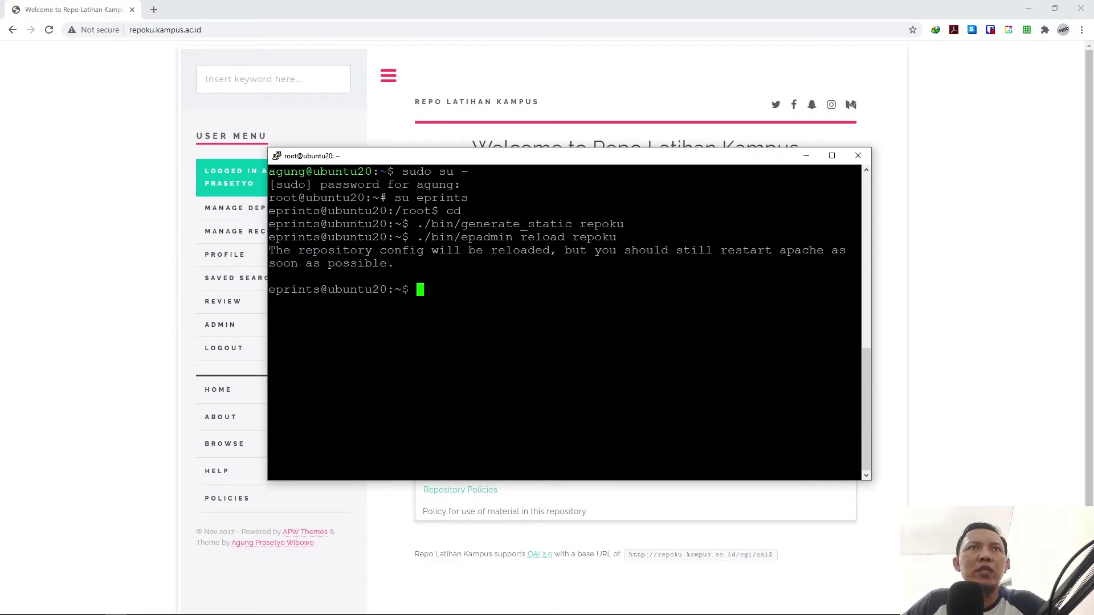
click(165, 247)
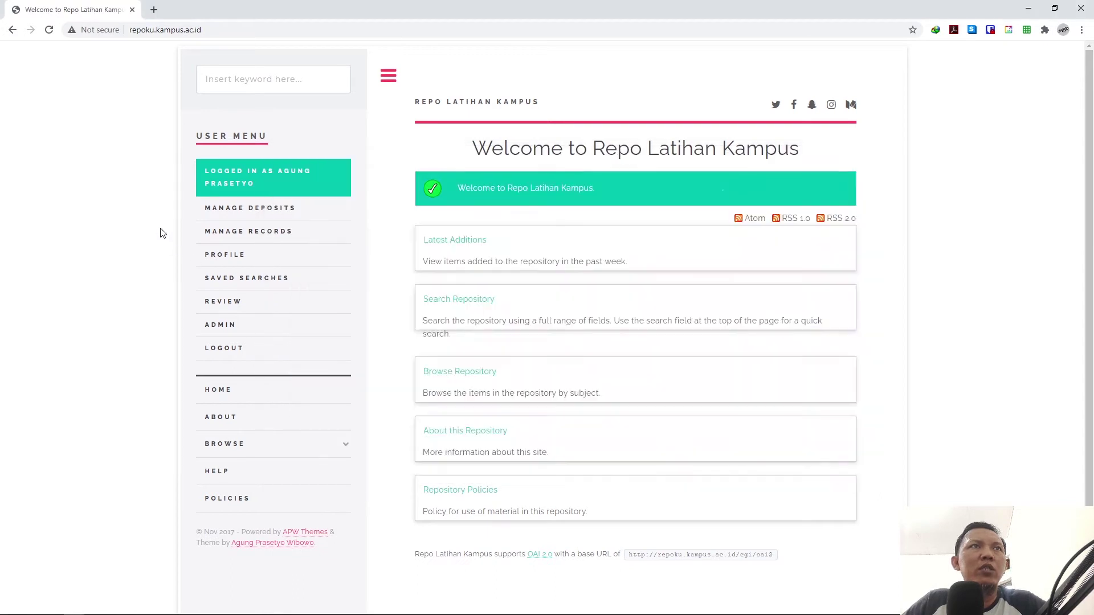
Step: Reload the repository page, exit the eprints session, and run service apache2 restart as root
click(49, 33)
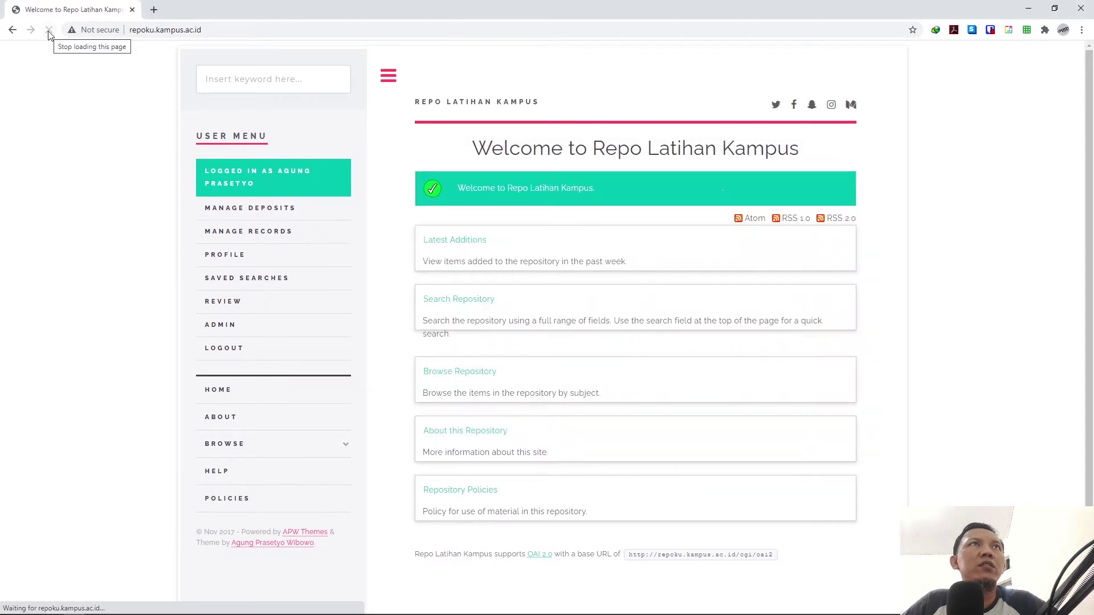
key(alt+Tab)
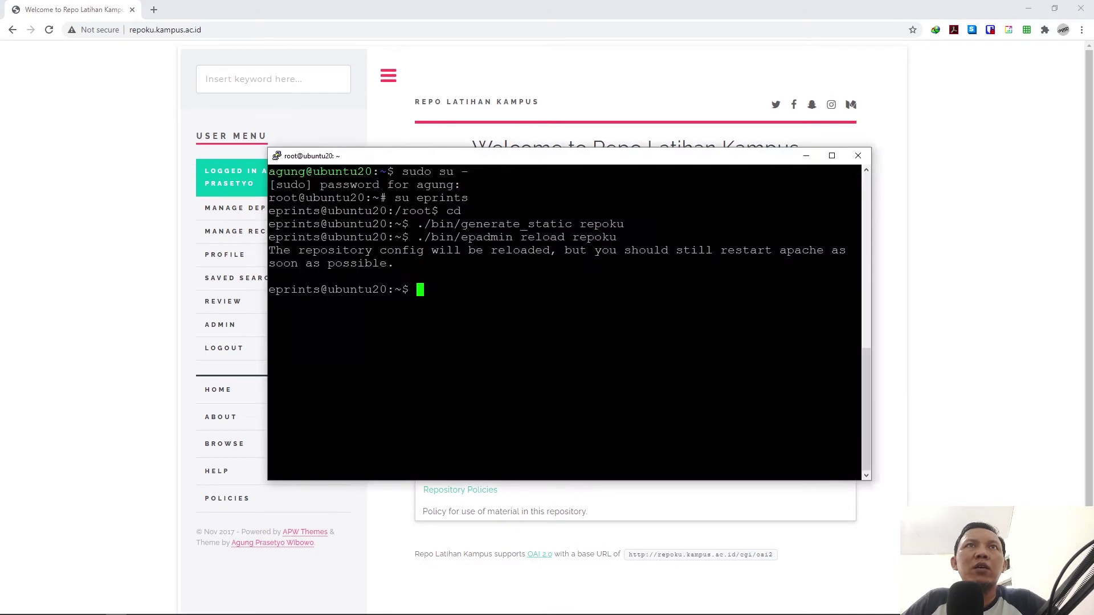
drag(427, 159, 536, 194)
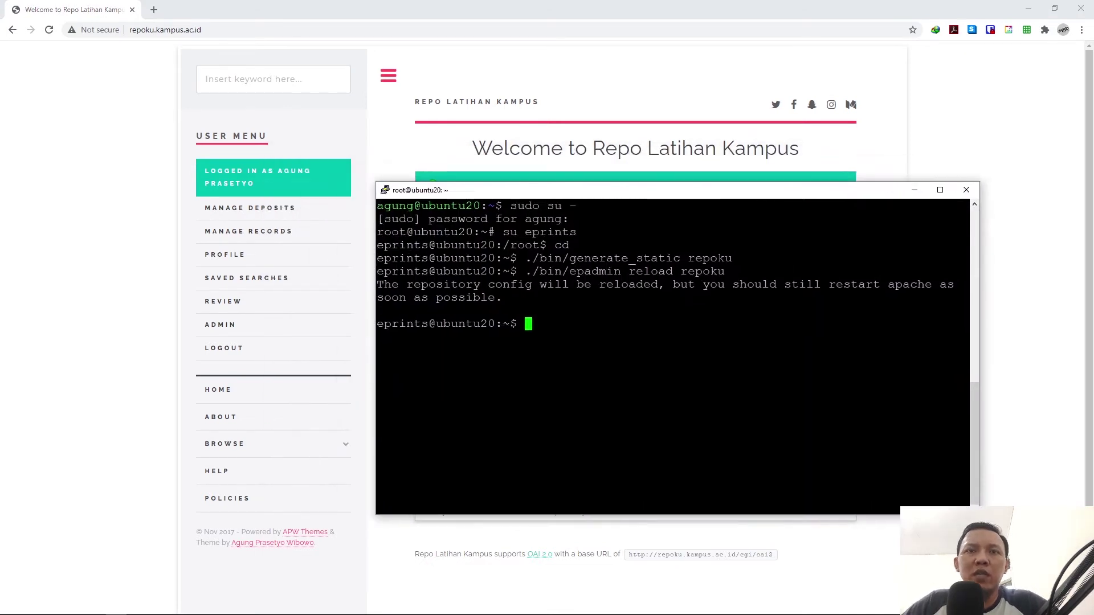
text(exit)
key(Return)
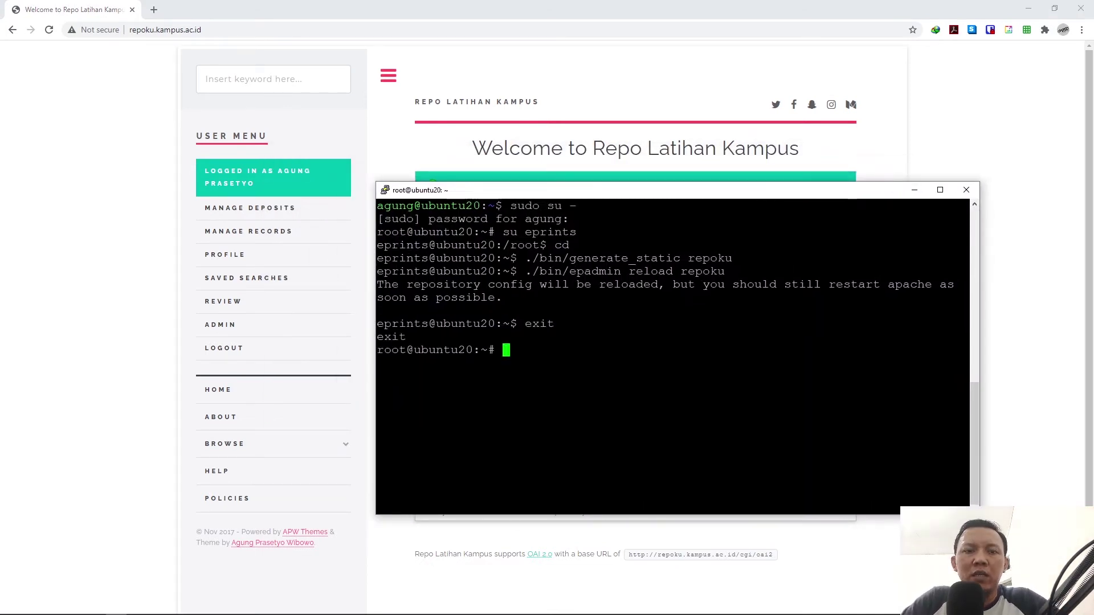
text(service )
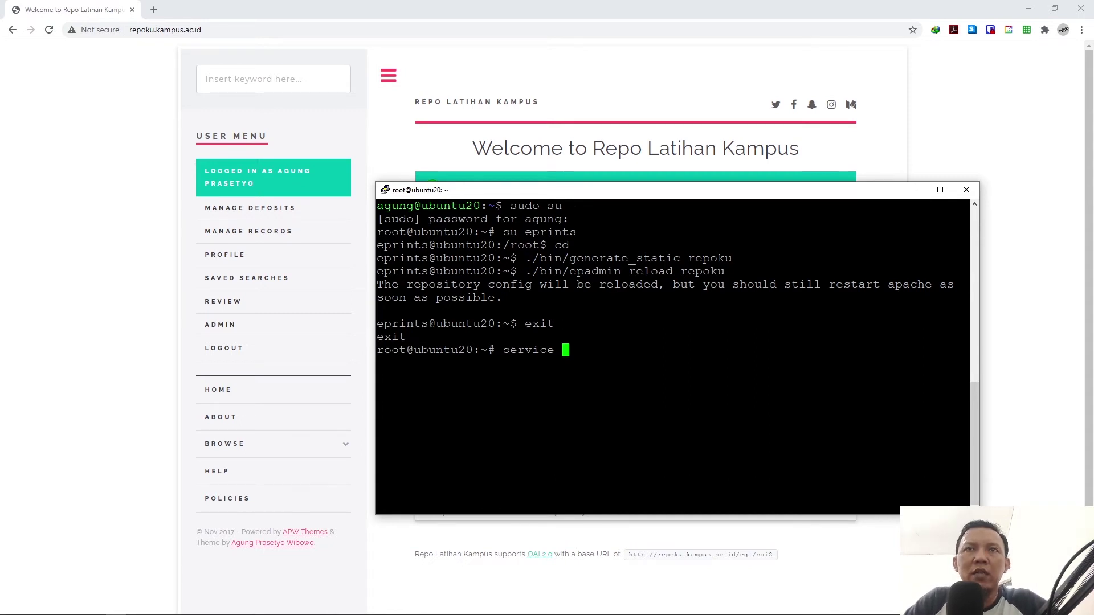
text(apache2 resta)
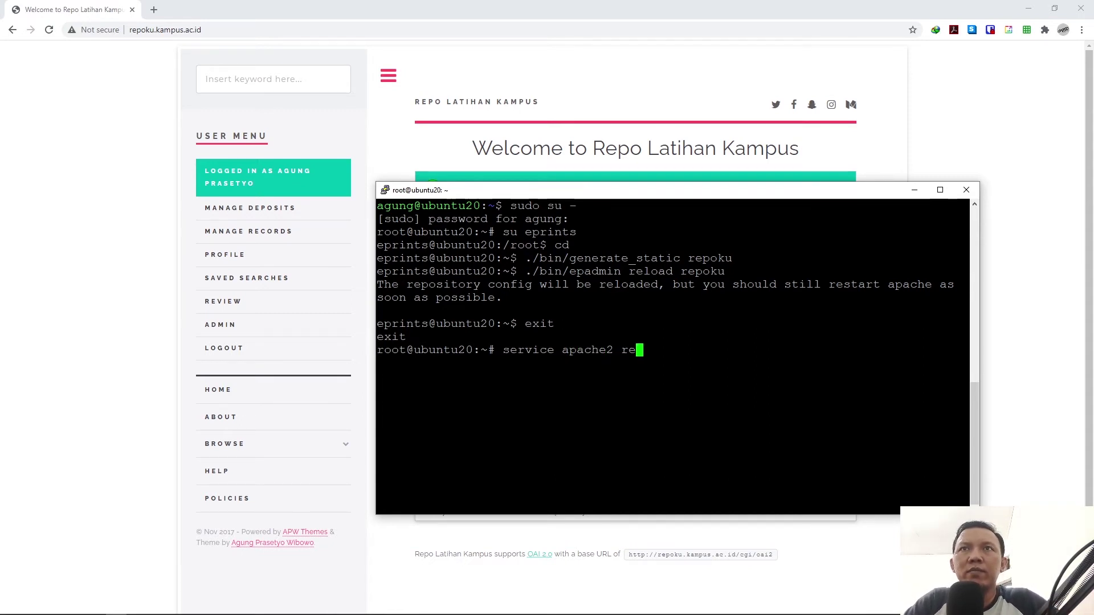
text(rt)
key(Return)
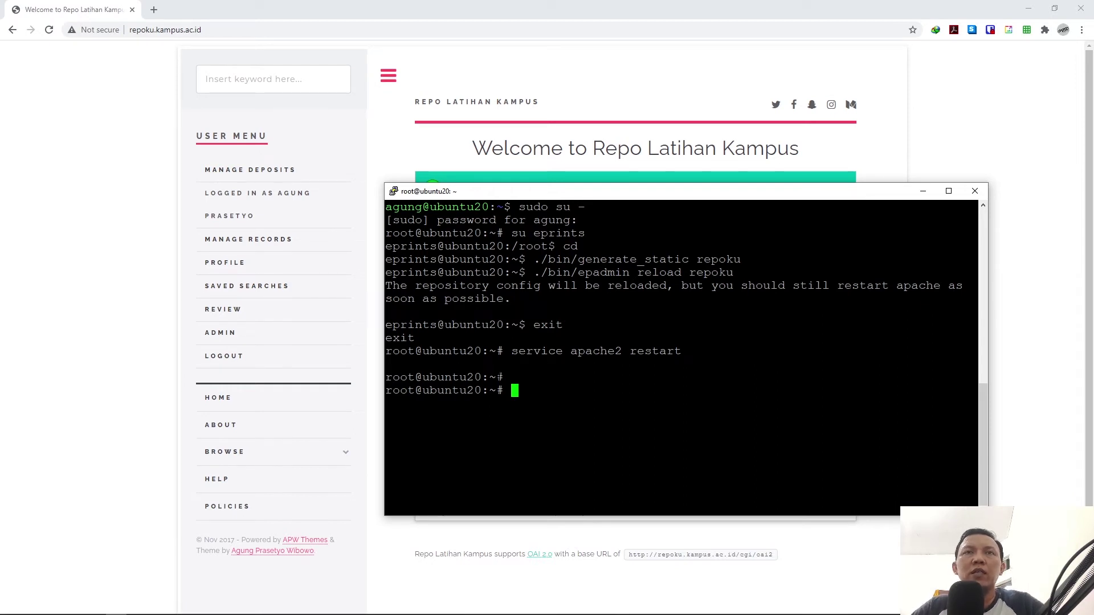
Step: Reload the repository page and open Chrome's full History page
click(392, 144)
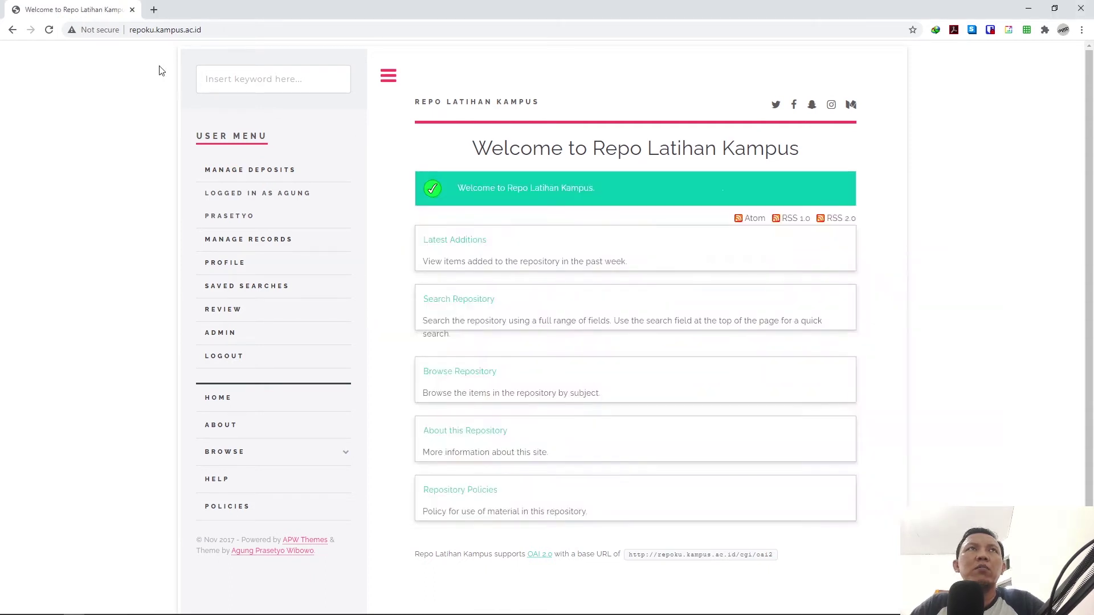
click(49, 30)
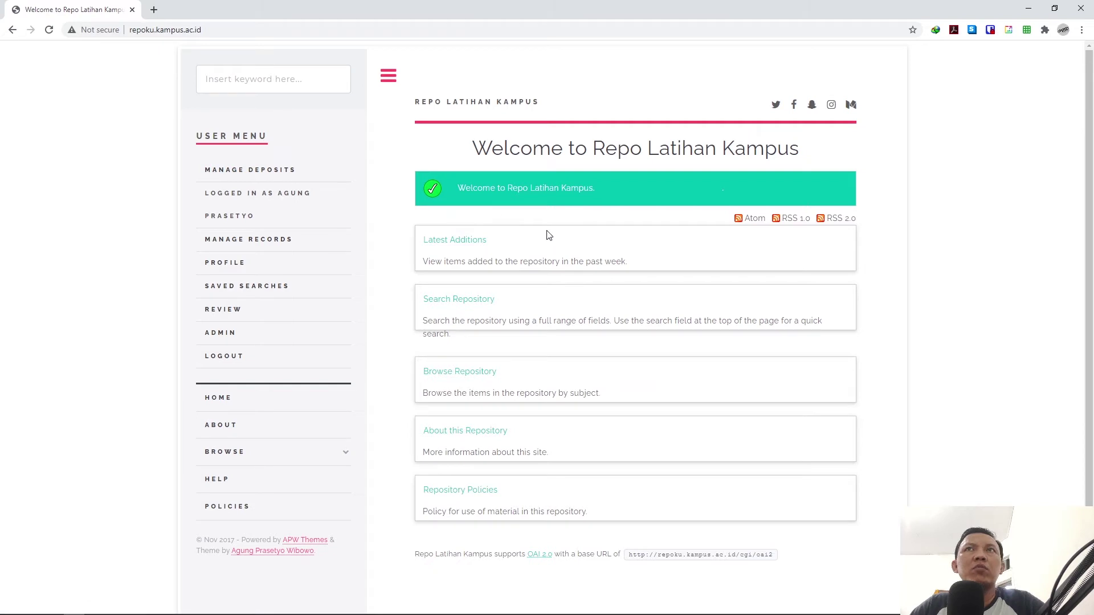
click(1081, 30)
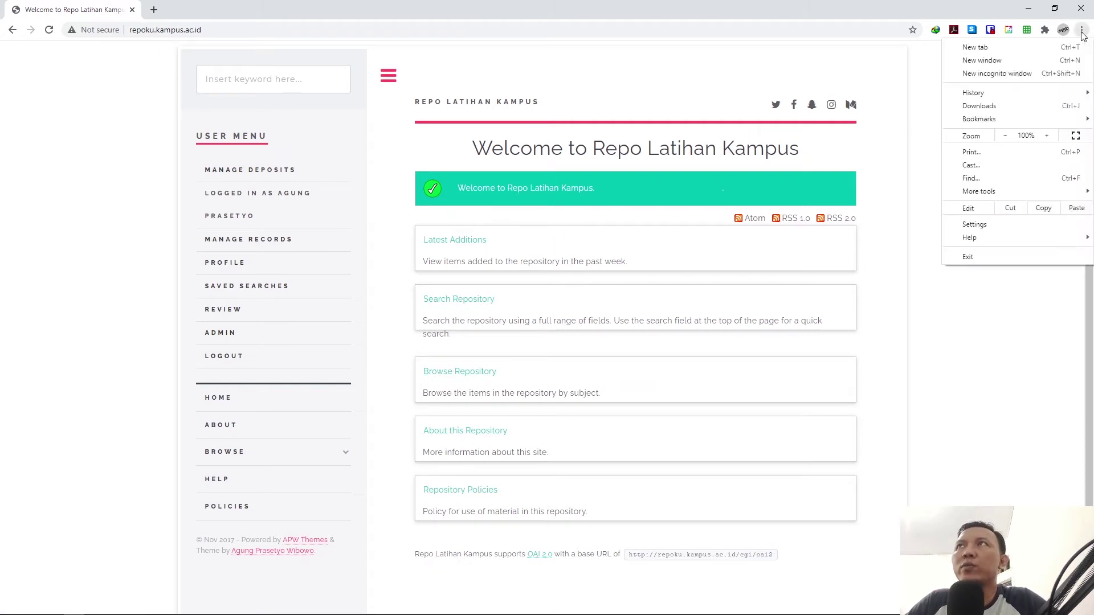
mouse_move(984, 93)
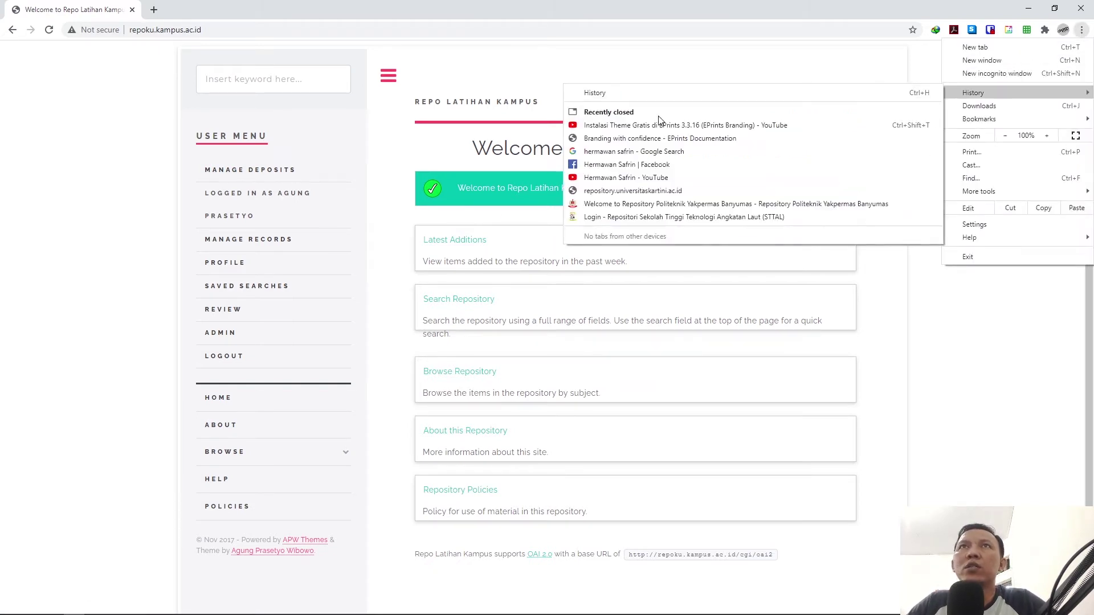
click(832, 97)
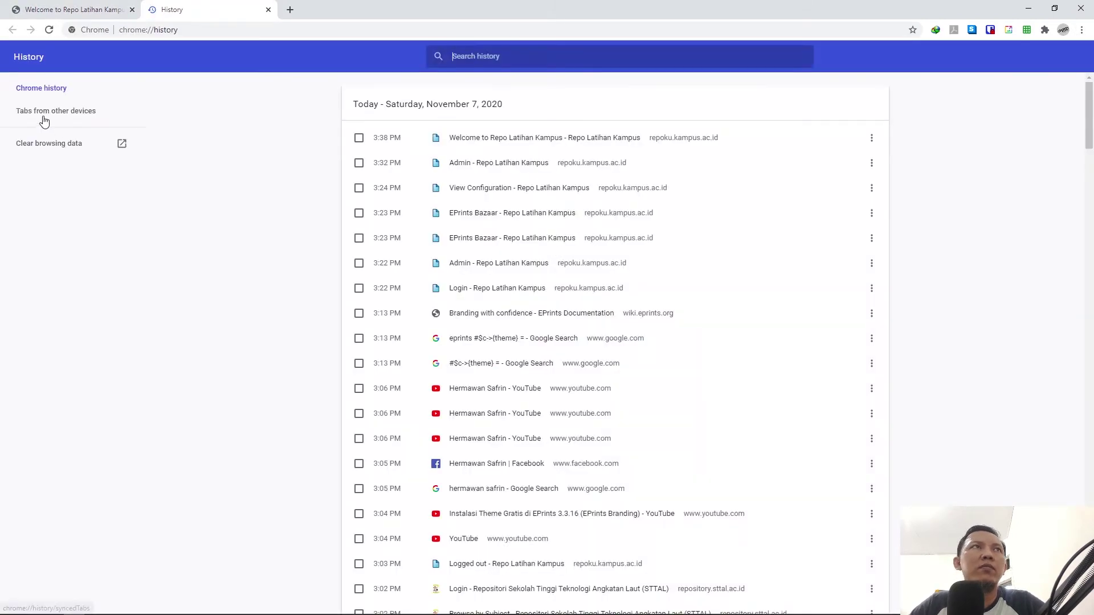
Step: Clear the last hour's browsing data, then reload the repository home page tab
click(46, 149)
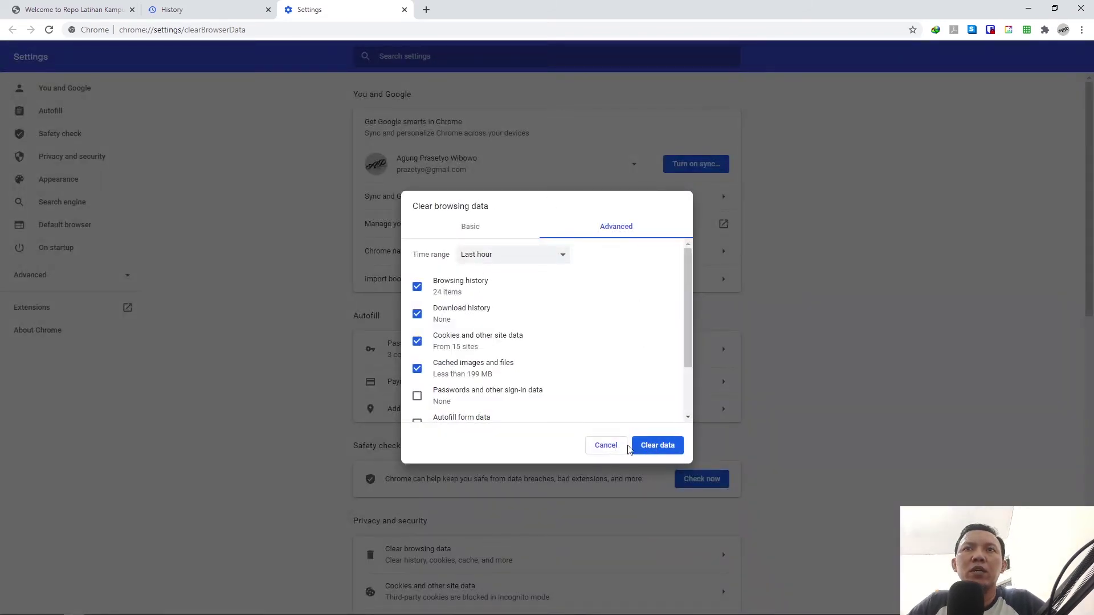
click(659, 450)
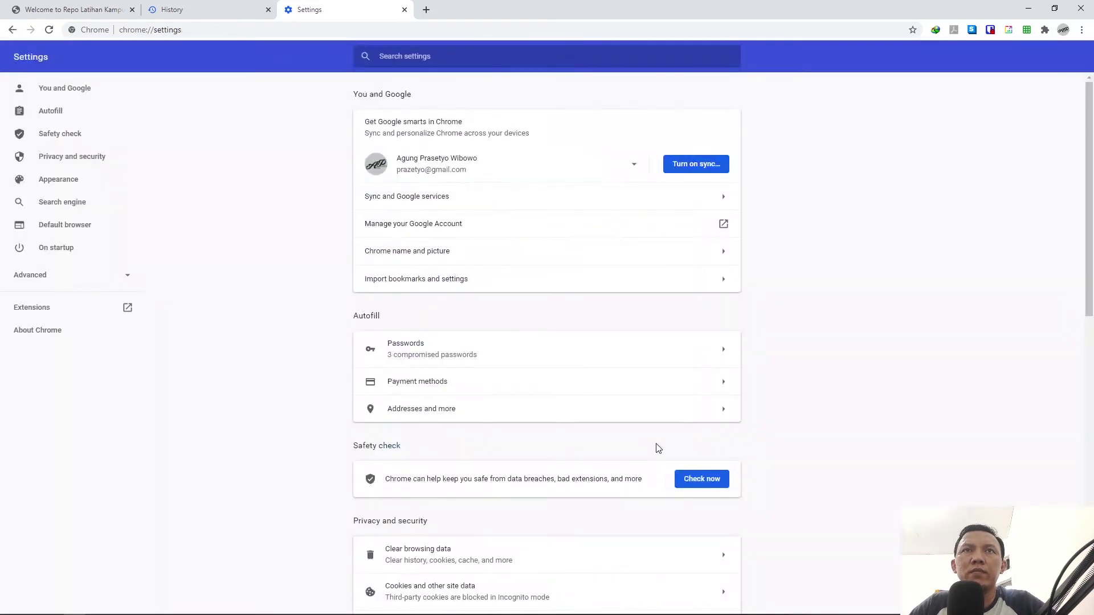
click(91, 10)
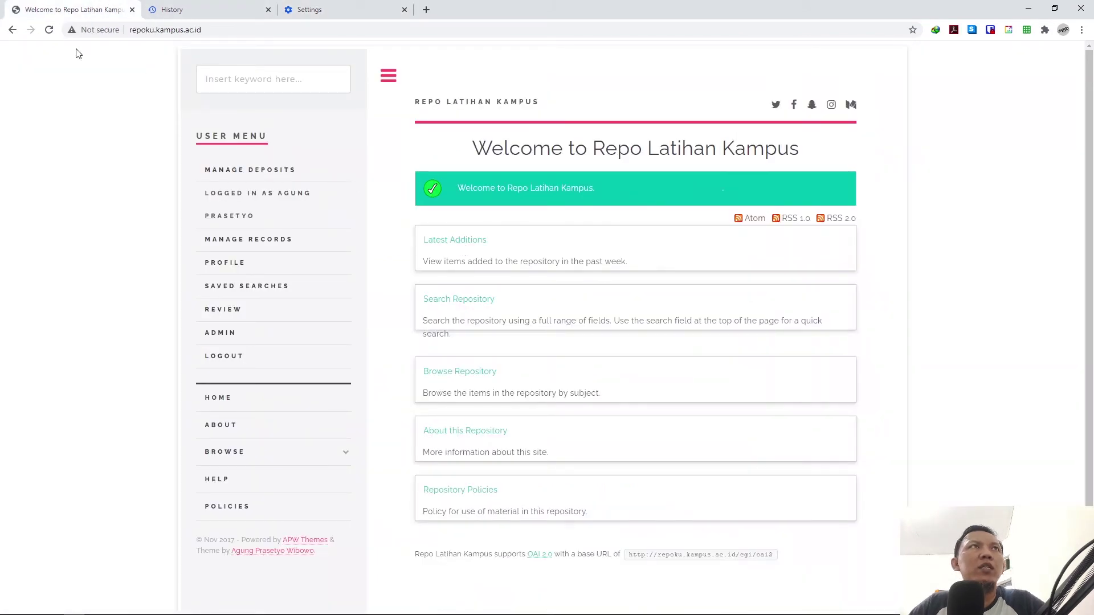
click(48, 29)
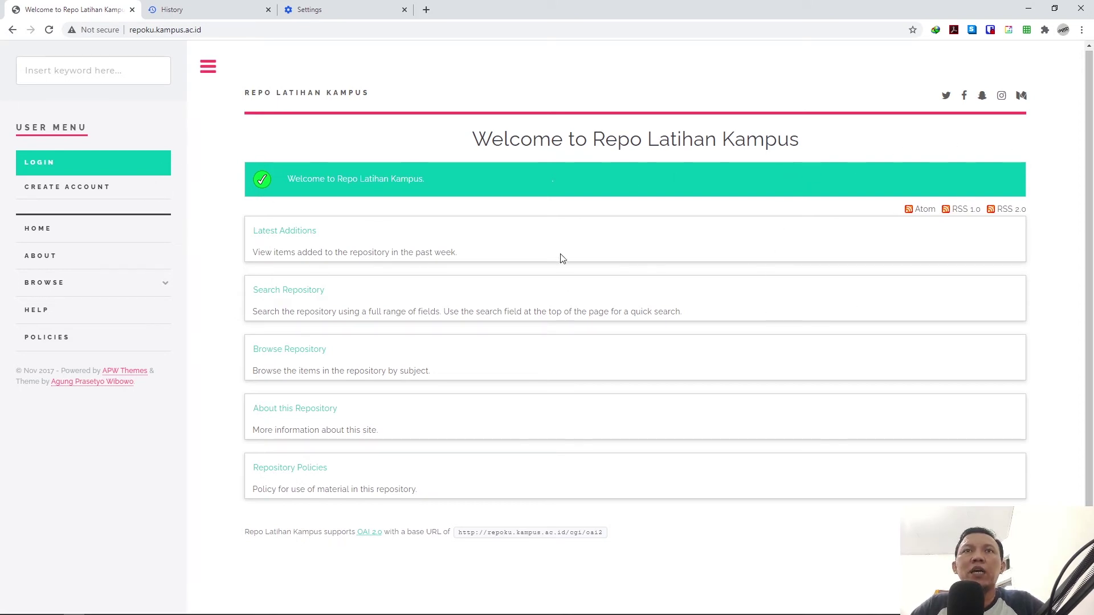
Step: Log in to EPrints as the admin user through the sidebar LOGIN link
click(37, 164)
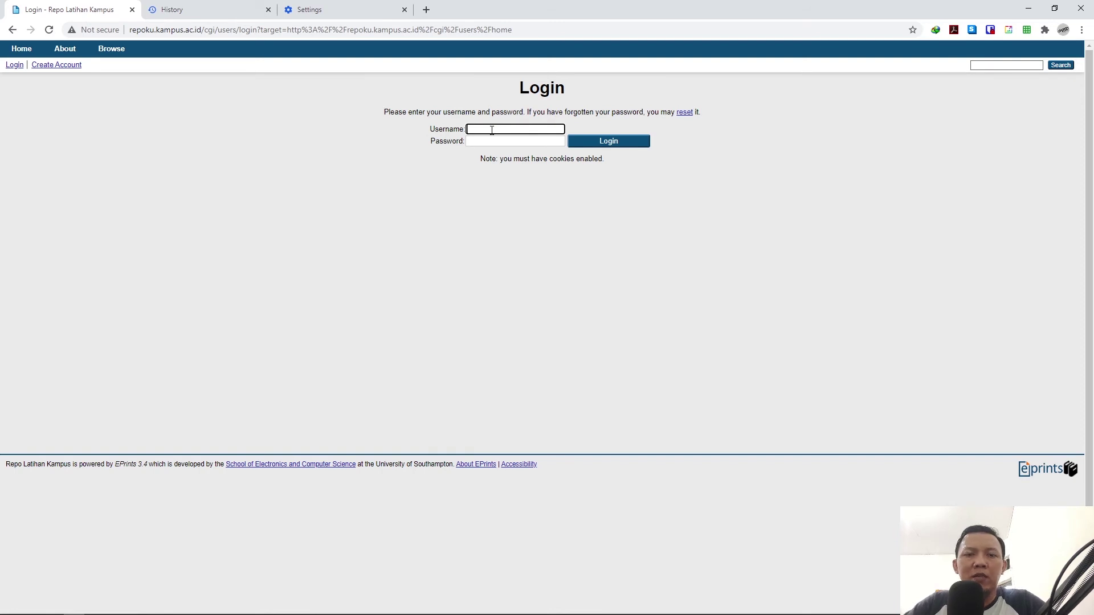
text(admin)
key(Tab)
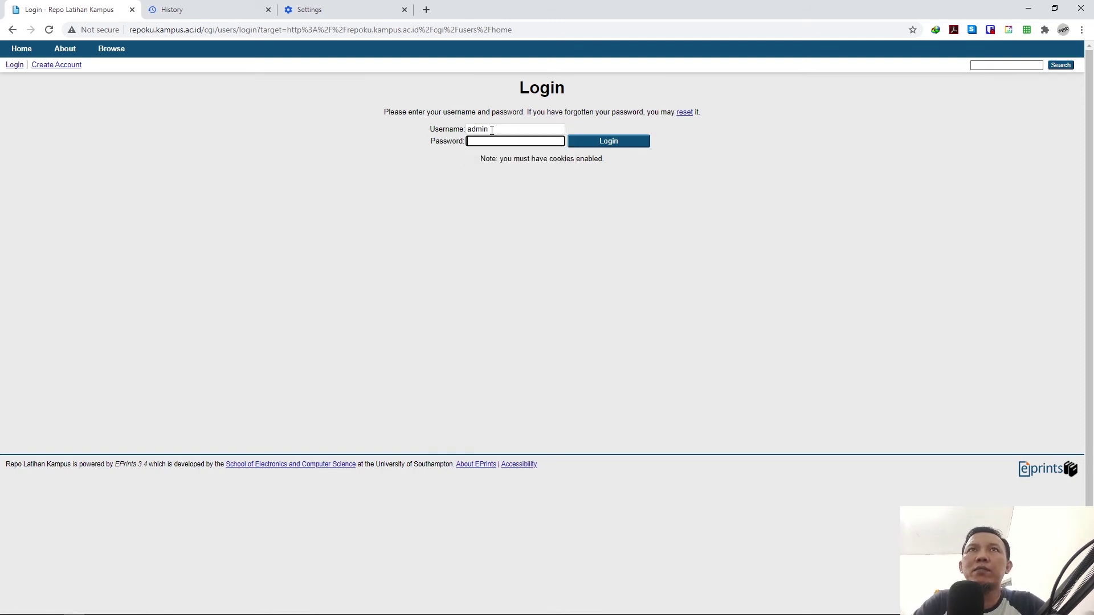
text(admin)
key(Return)
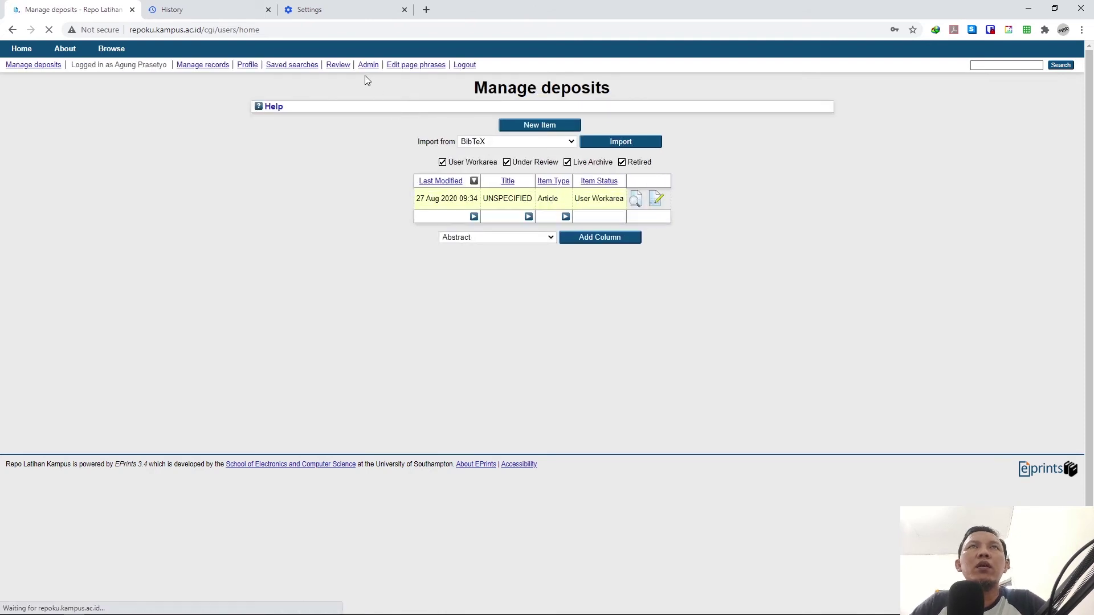
Step: In WinSCP, browse the server to /usr/share/eprints/archives/repoku/cfg
mouse_move(240, 599)
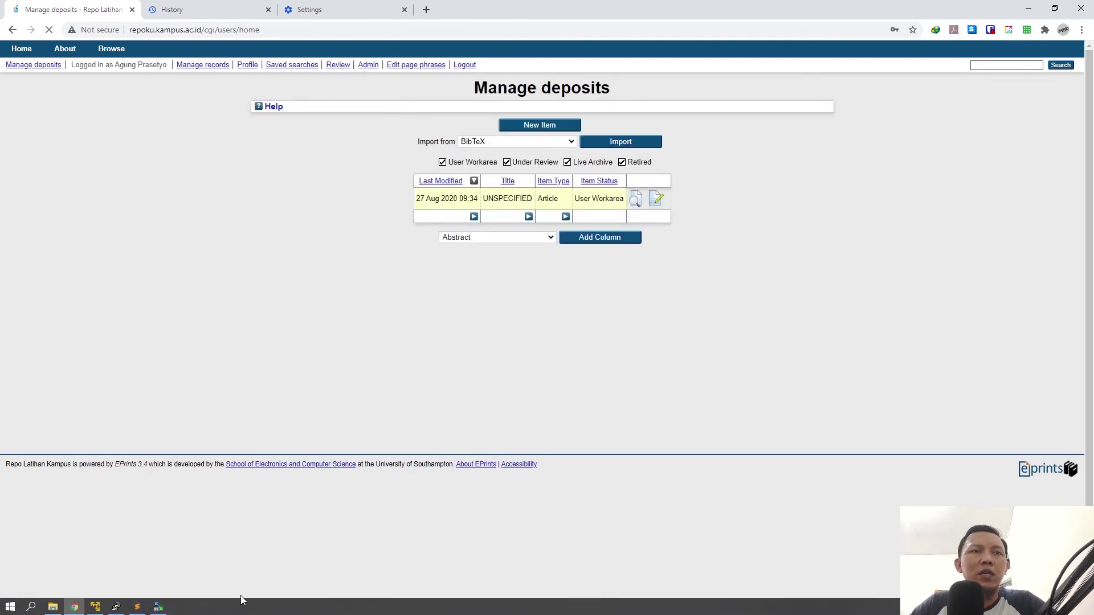
click(158, 607)
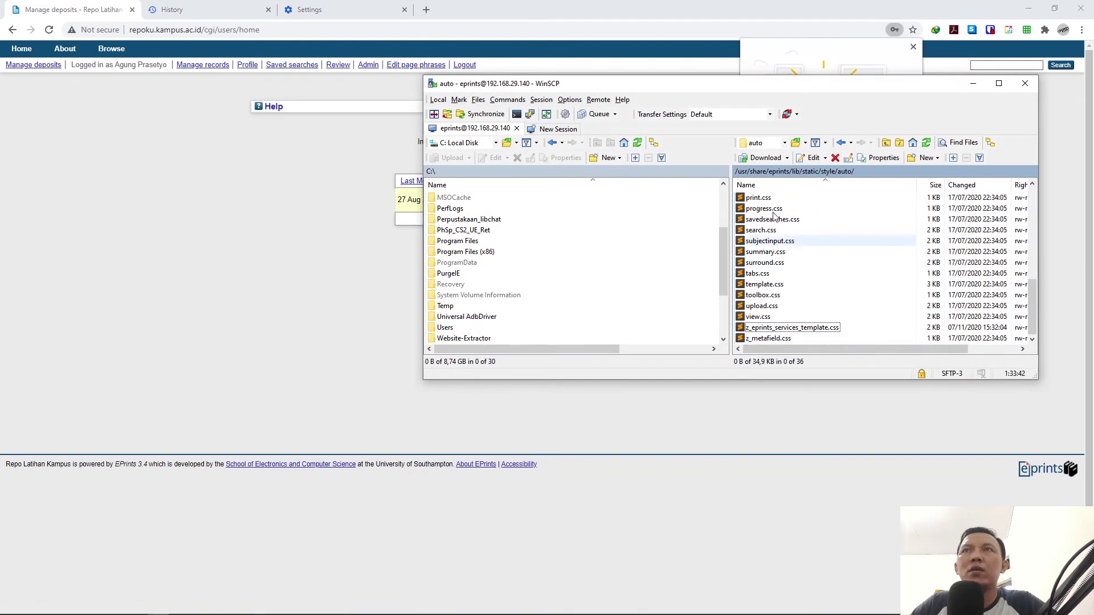
drag(816, 90, 679, 95)
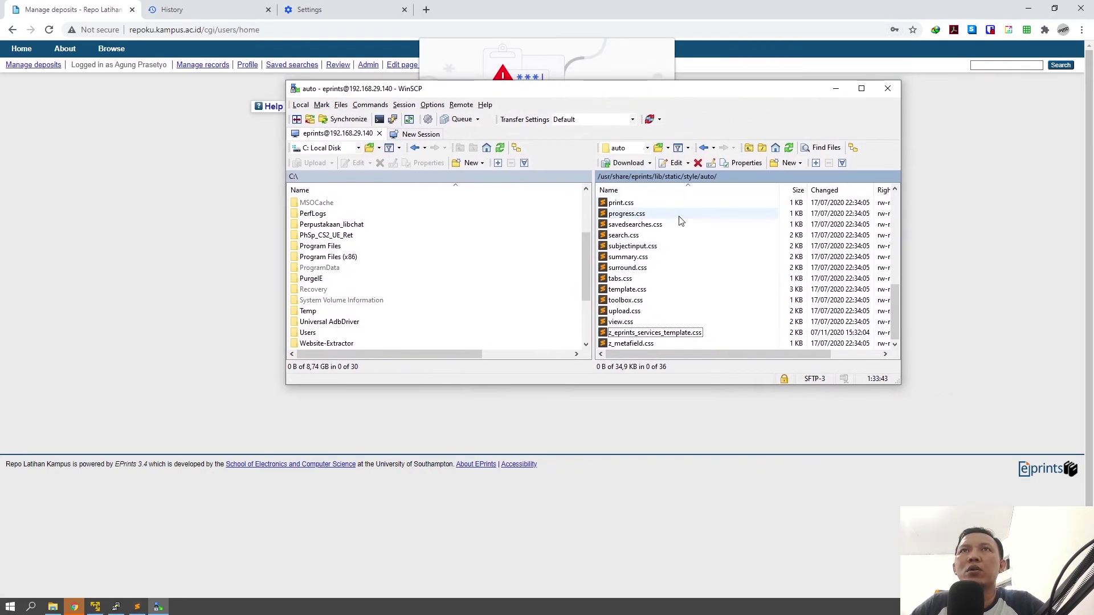
click(636, 177)
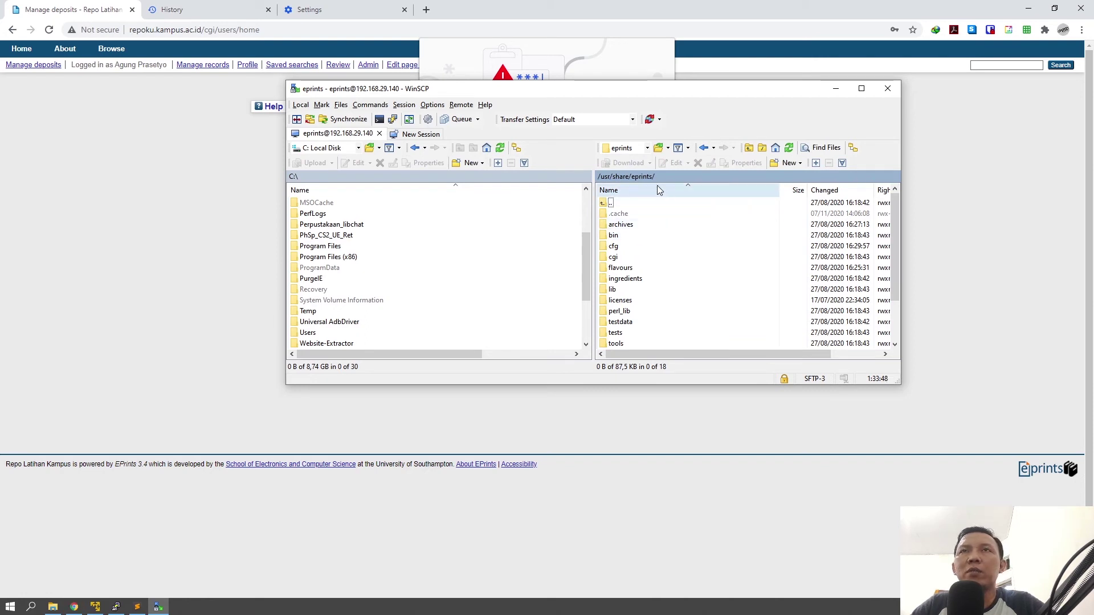
double_click(611, 227)
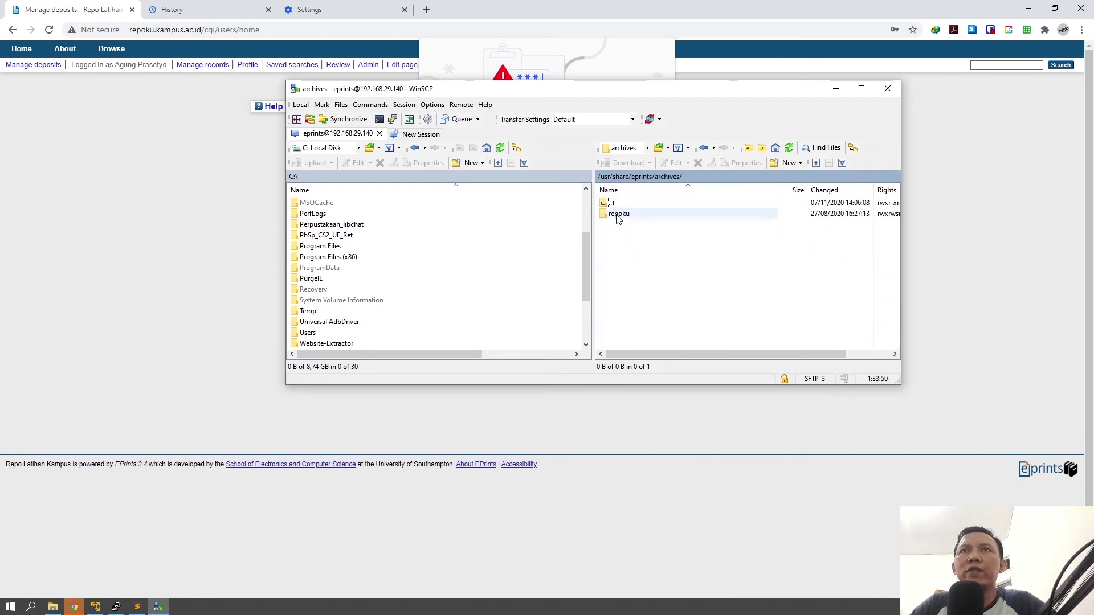
double_click(618, 220)
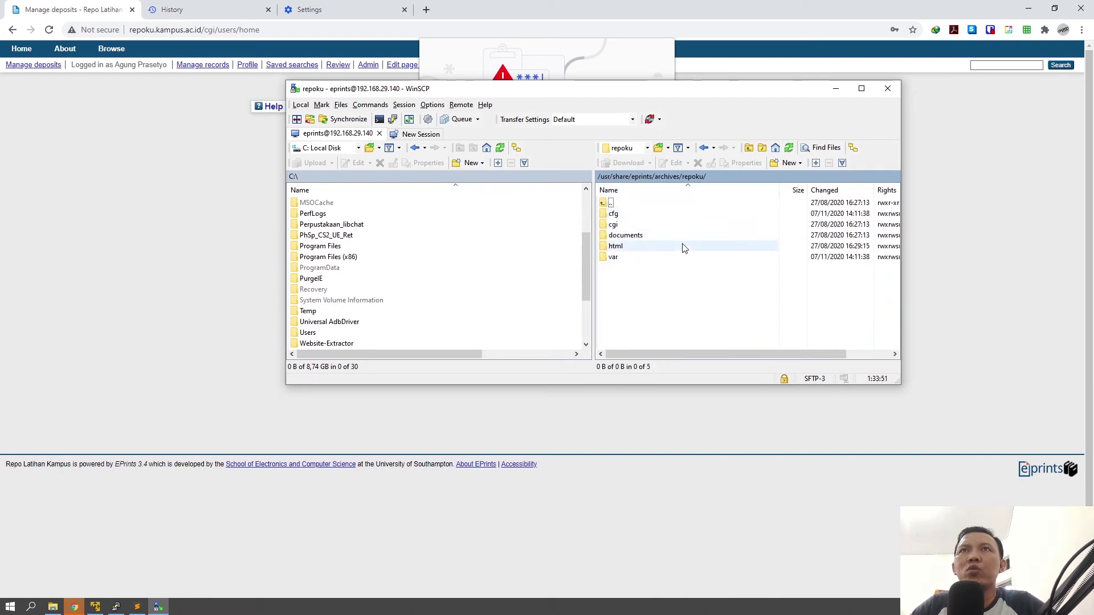
double_click(613, 215)
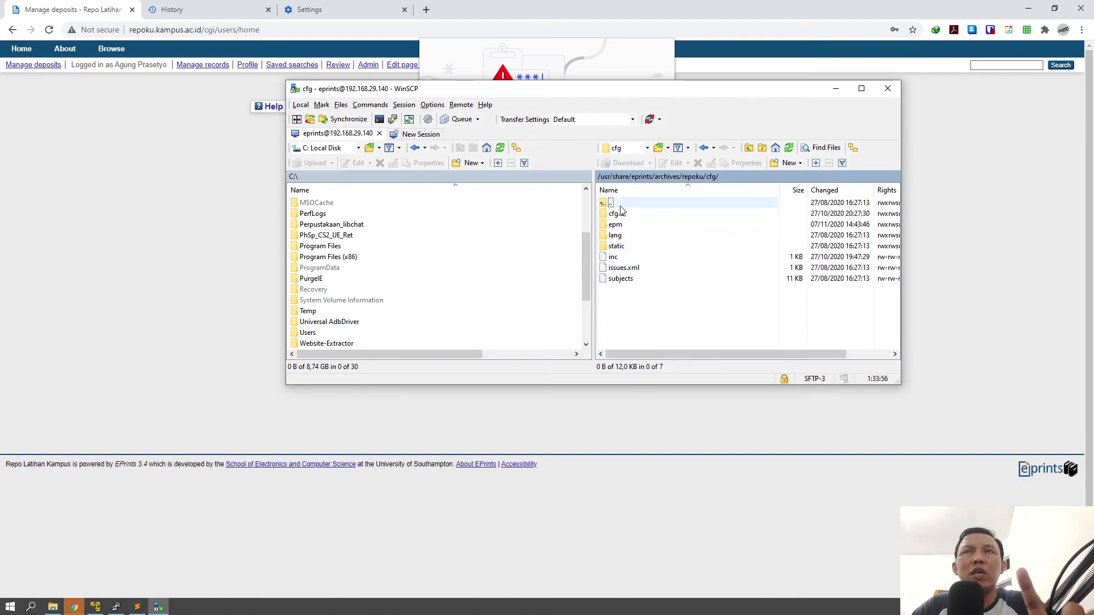
Step: Create a new 'templates' folder inside cfg and open it
click(788, 163)
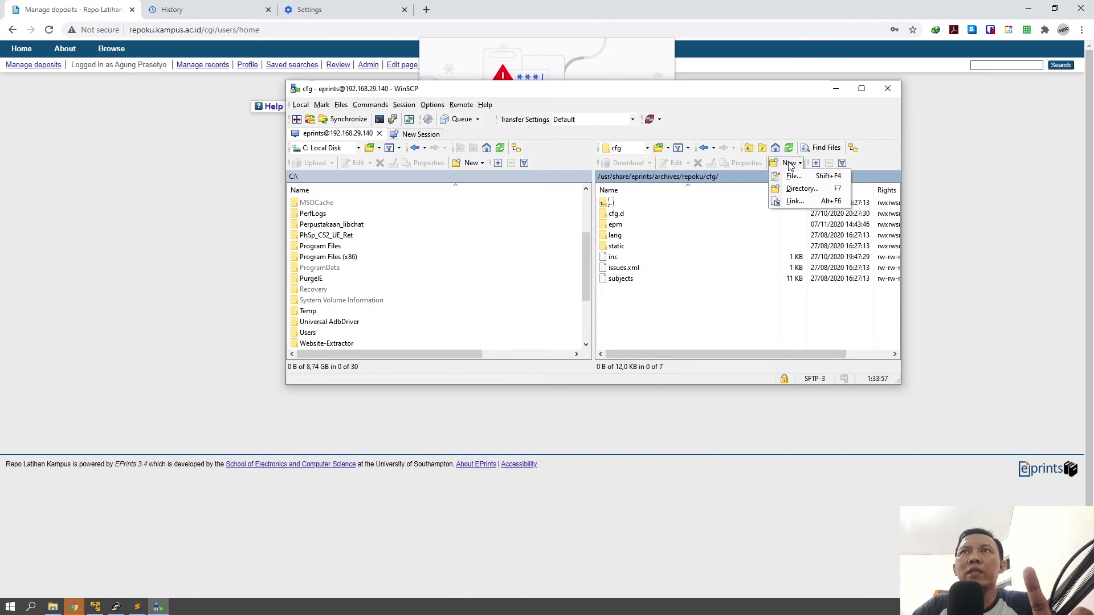
click(783, 196)
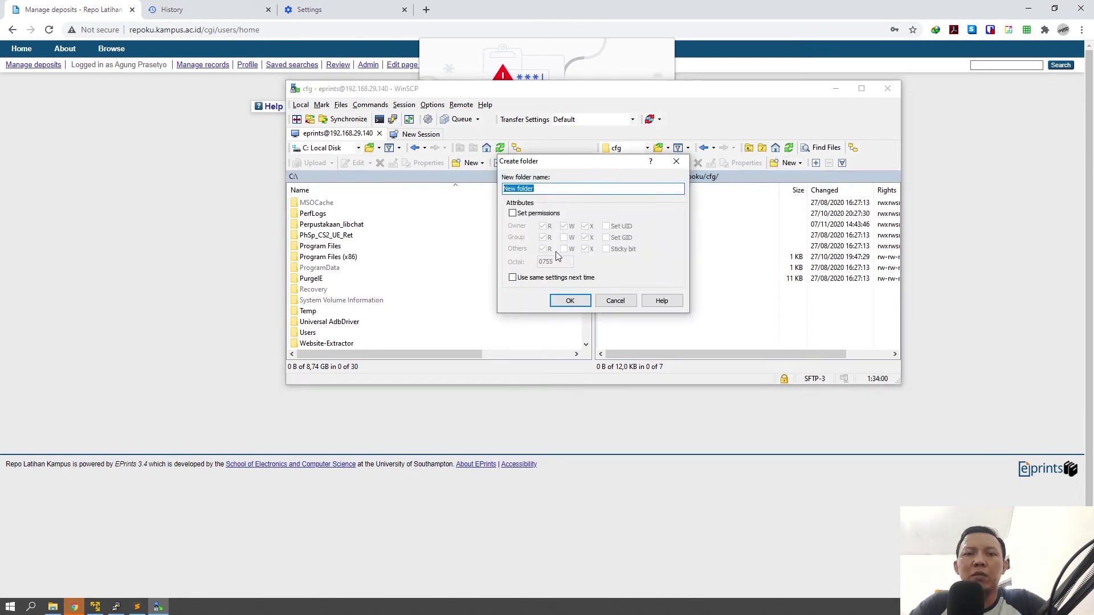
text(templates)
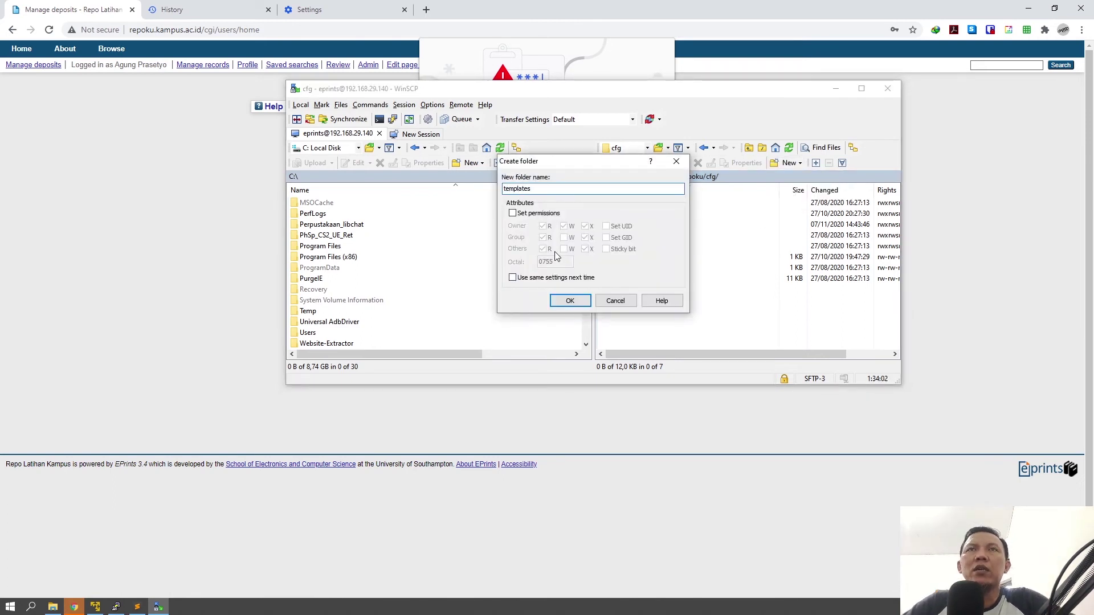
click(570, 301)
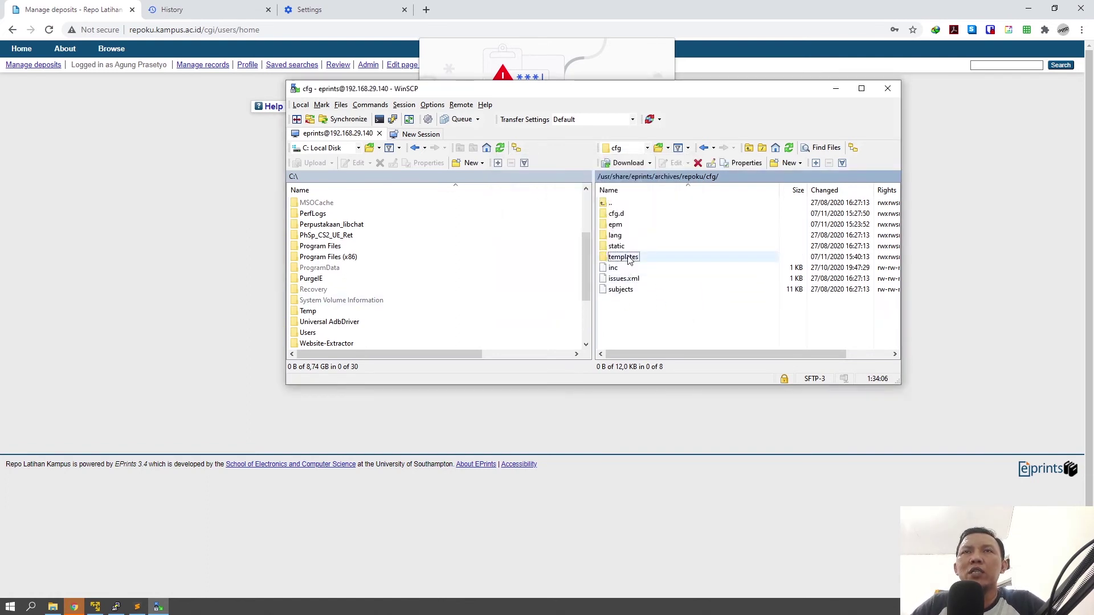
double_click(626, 256)
right_click(630, 232)
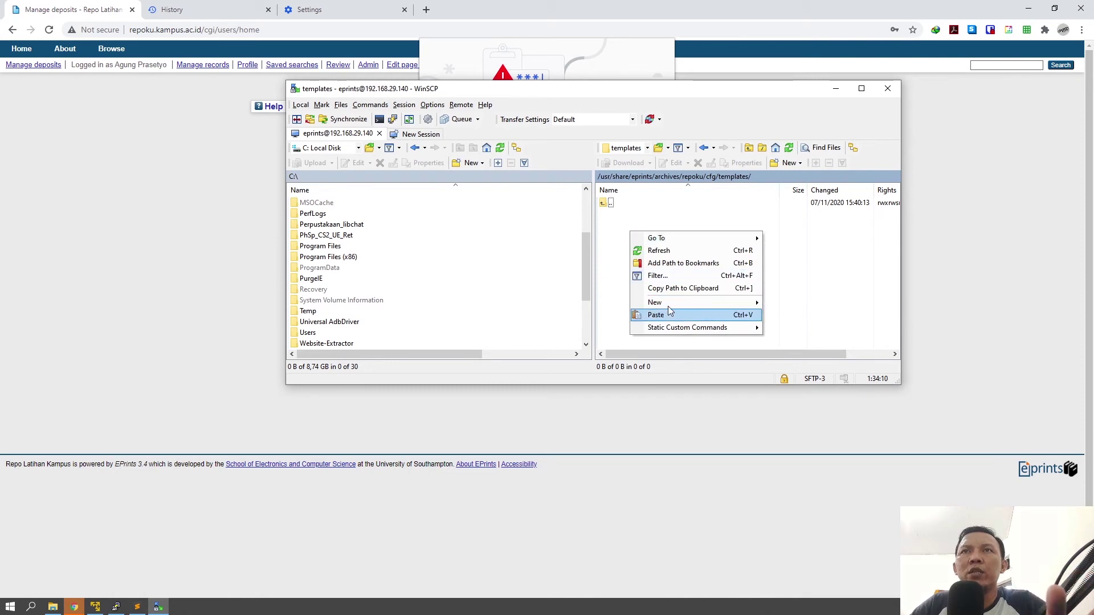
Step: Create an empty default_internal.xml in the server's templates folder, opening it in Sublime Text
mouse_move(727, 308)
click(790, 304)
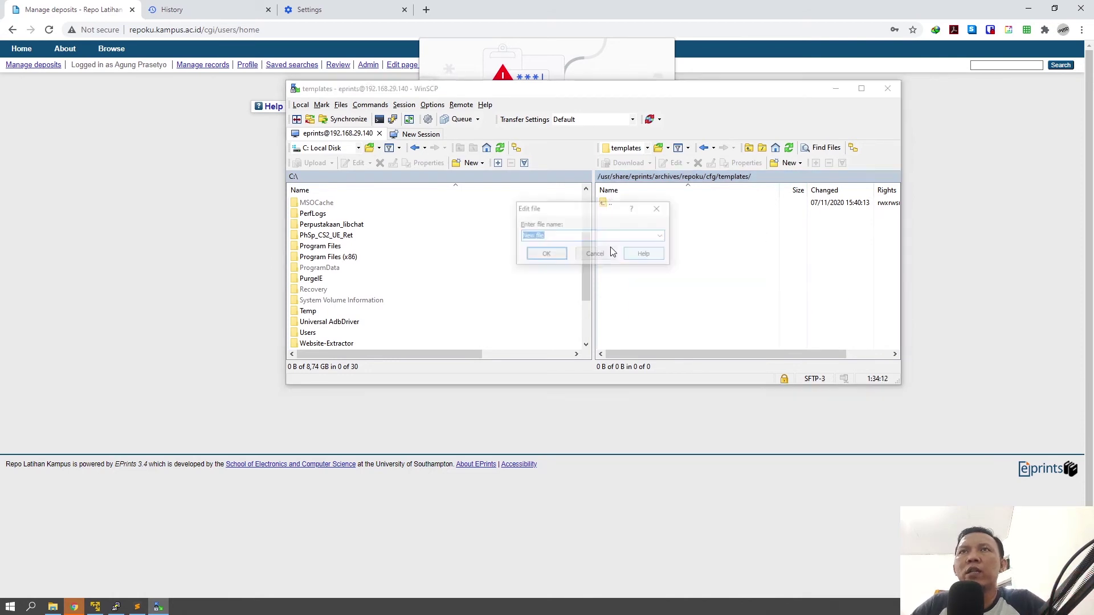
text(ault_internal.xml)
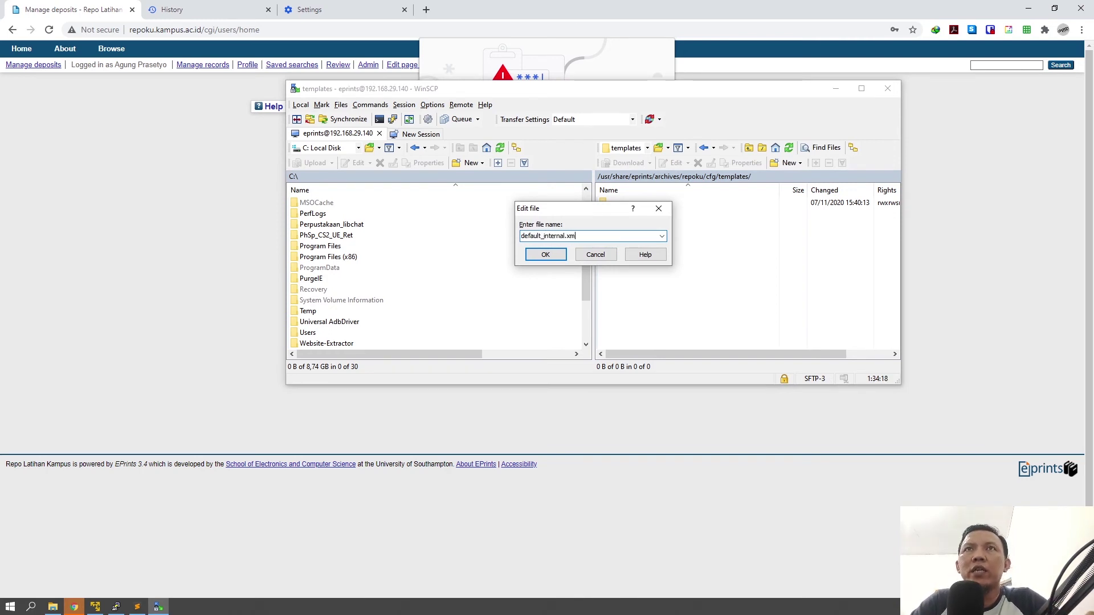
click(552, 256)
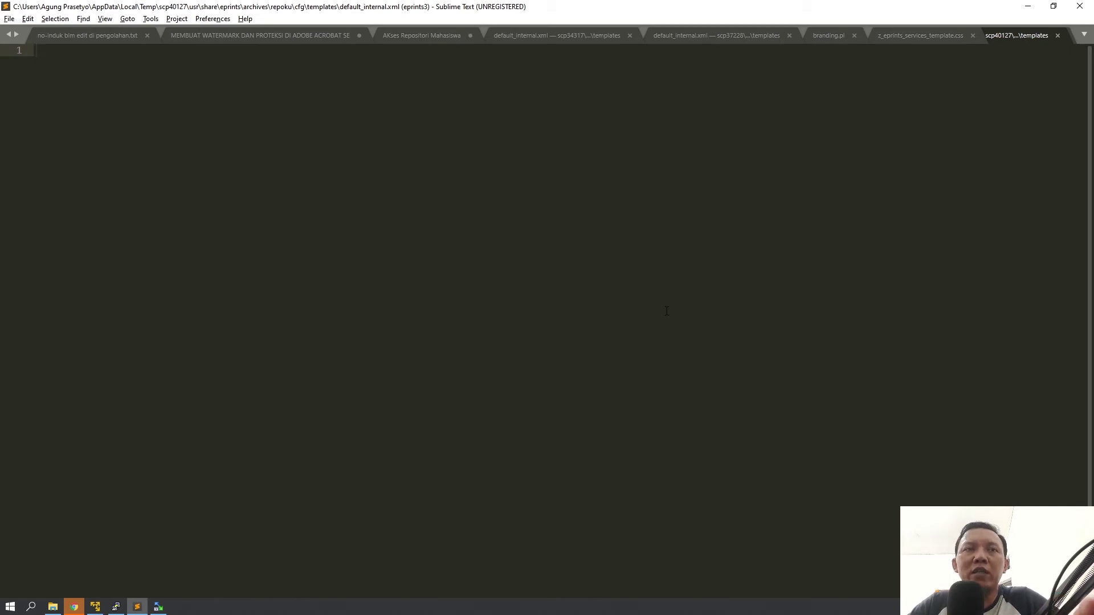
Step: Dismiss Chrome's password popup and search the web for 'bazaar eprints'
click(74, 607)
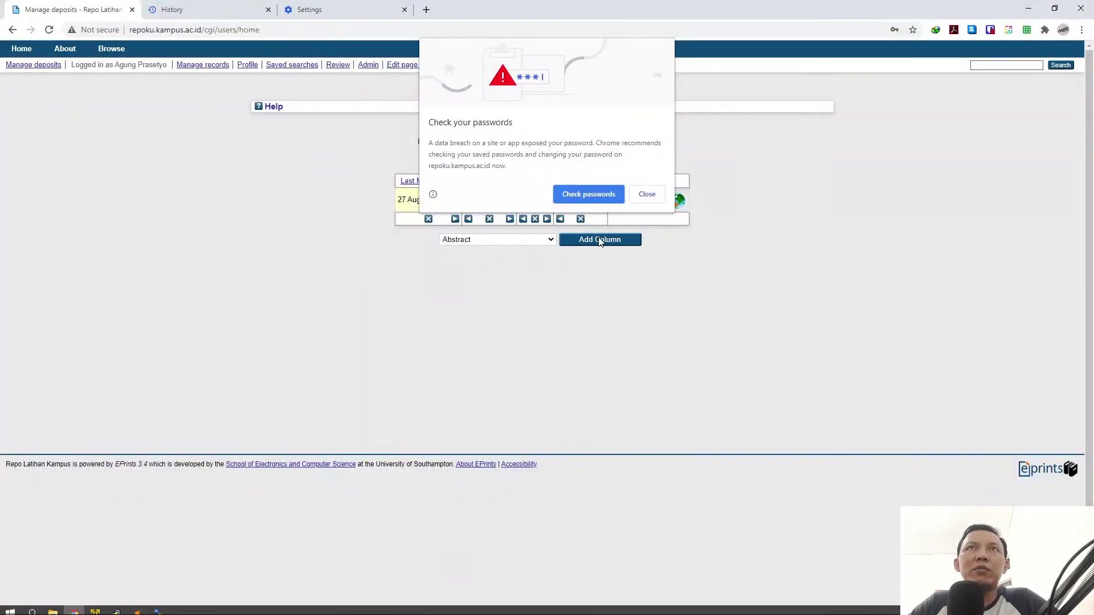
click(647, 194)
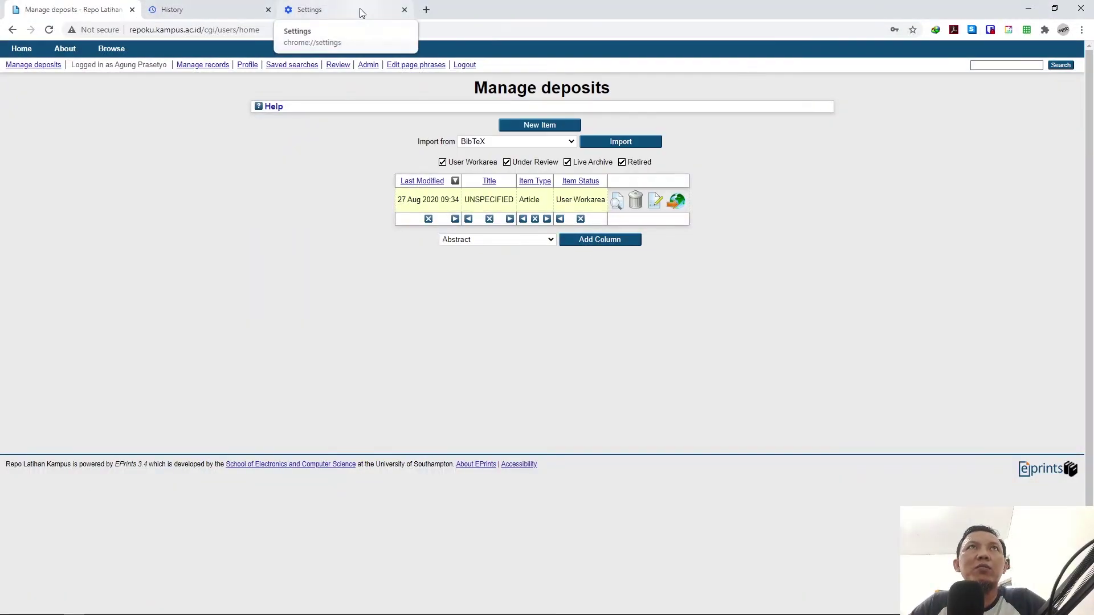
click(360, 10)
click(303, 33)
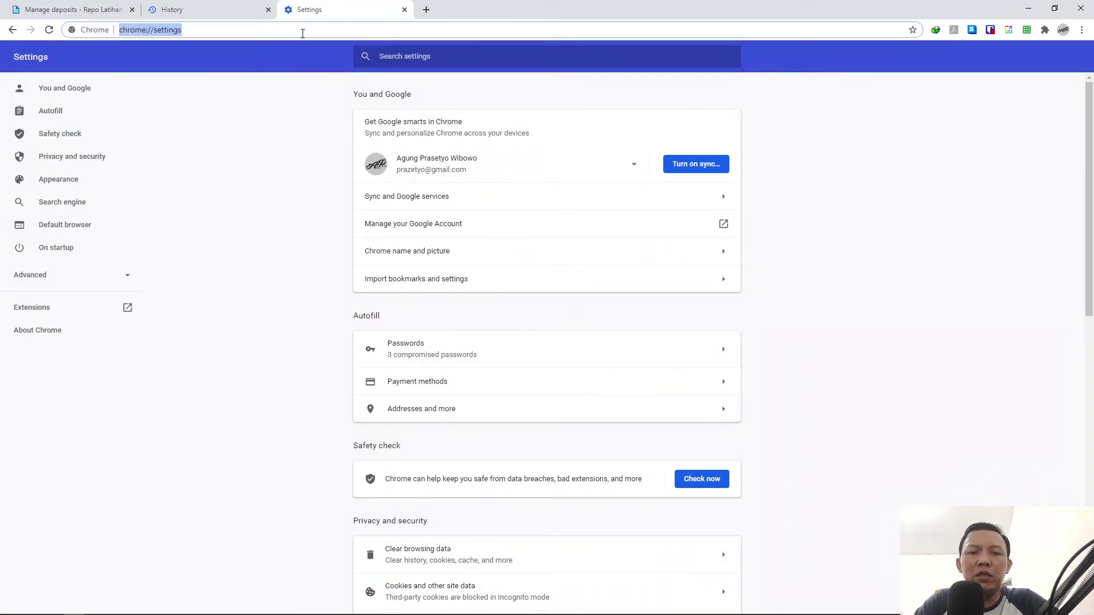
text(baza)
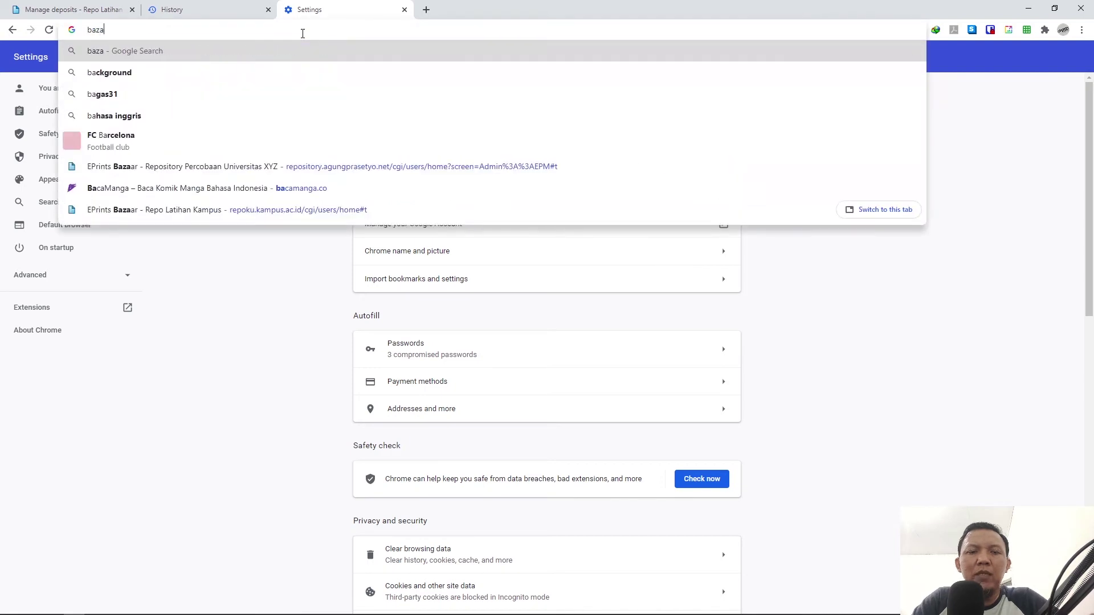
text(ar eprin)
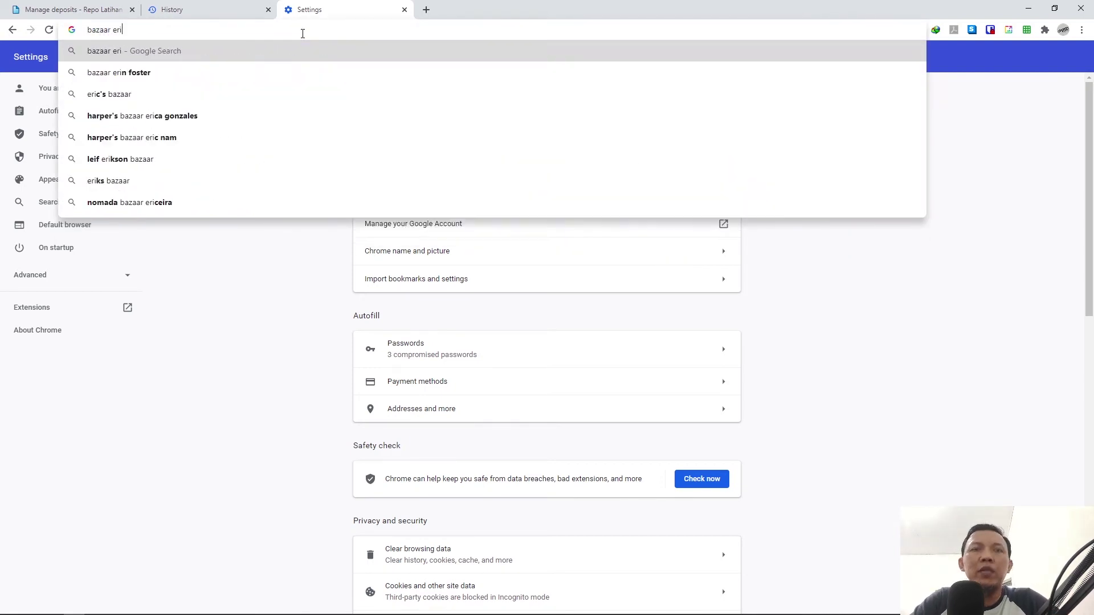
text(ts)
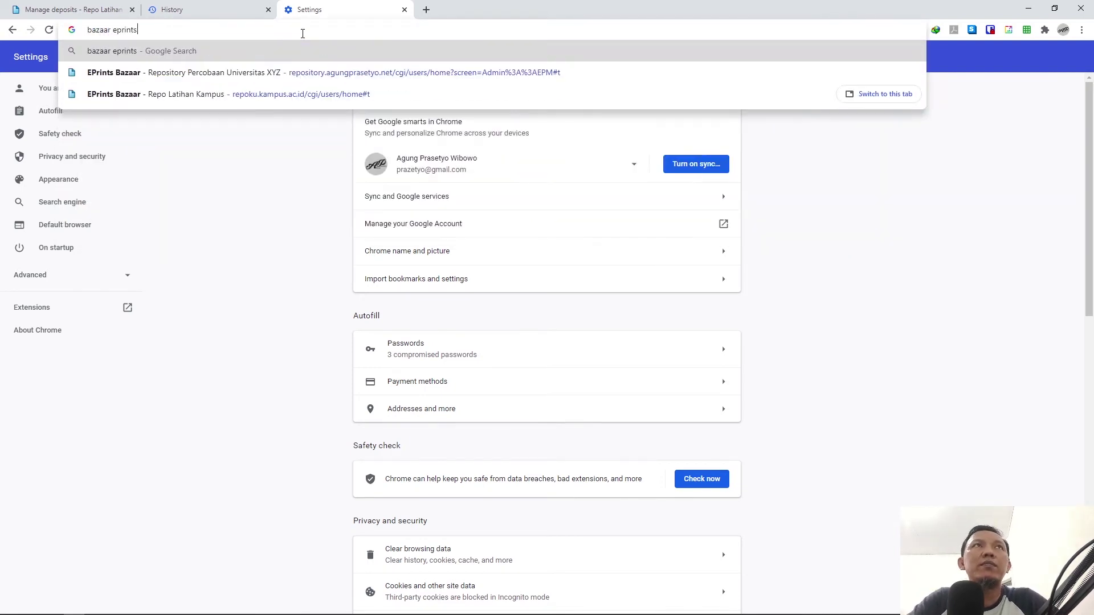
key(Return)
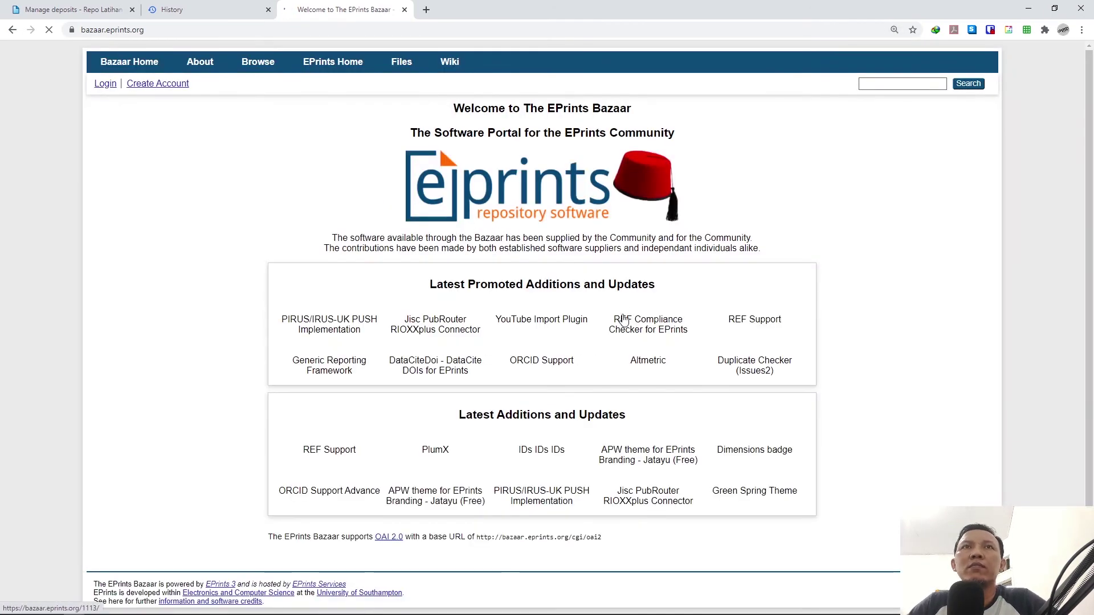
Step: Open the 'APW theme for EPrints Branding - Jatayu (Free)' Bazaar item and view its files
scroll(909, 387, down, 3)
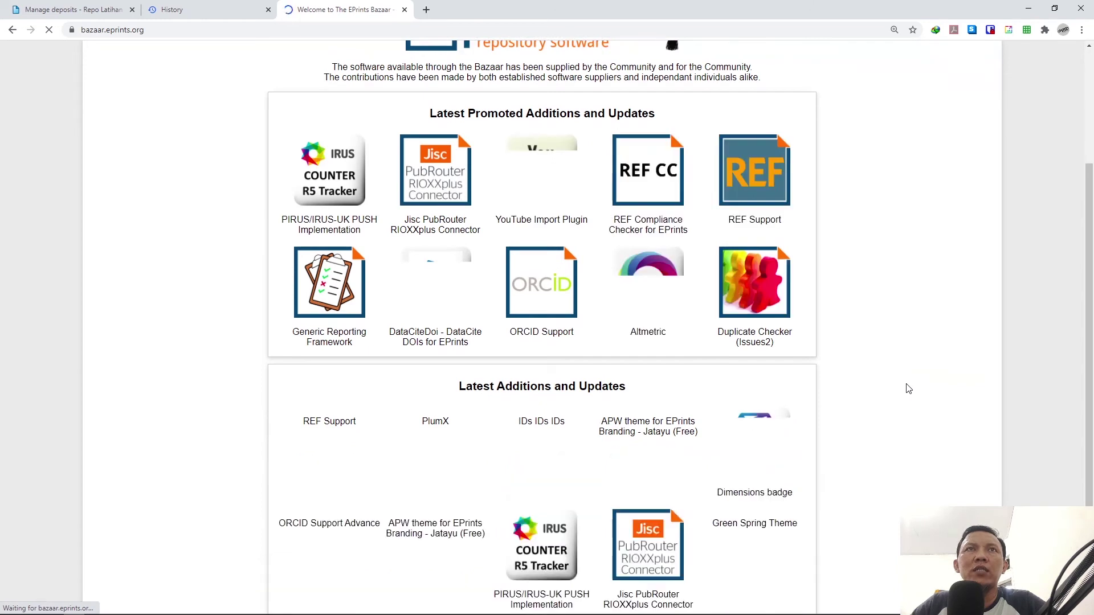
scroll(740, 393, down, 1)
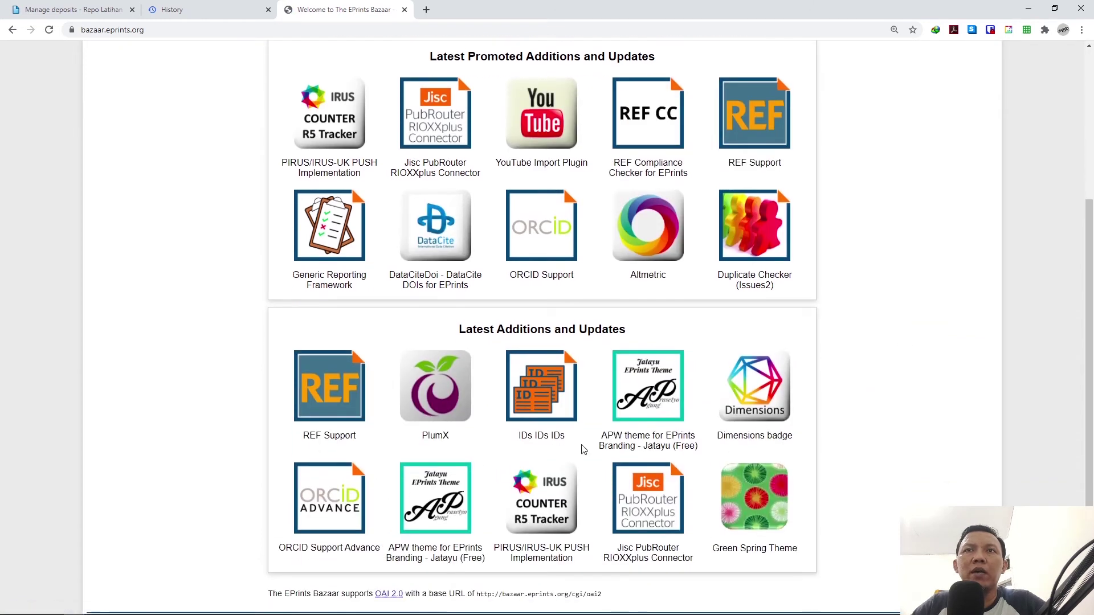
click(648, 387)
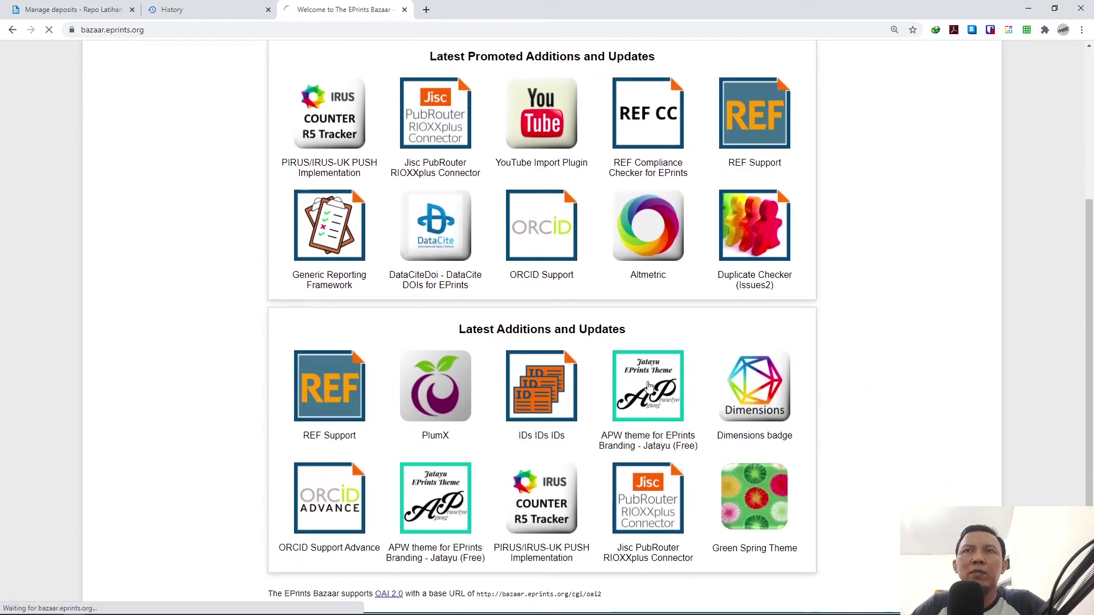
scroll(666, 385, down, 1)
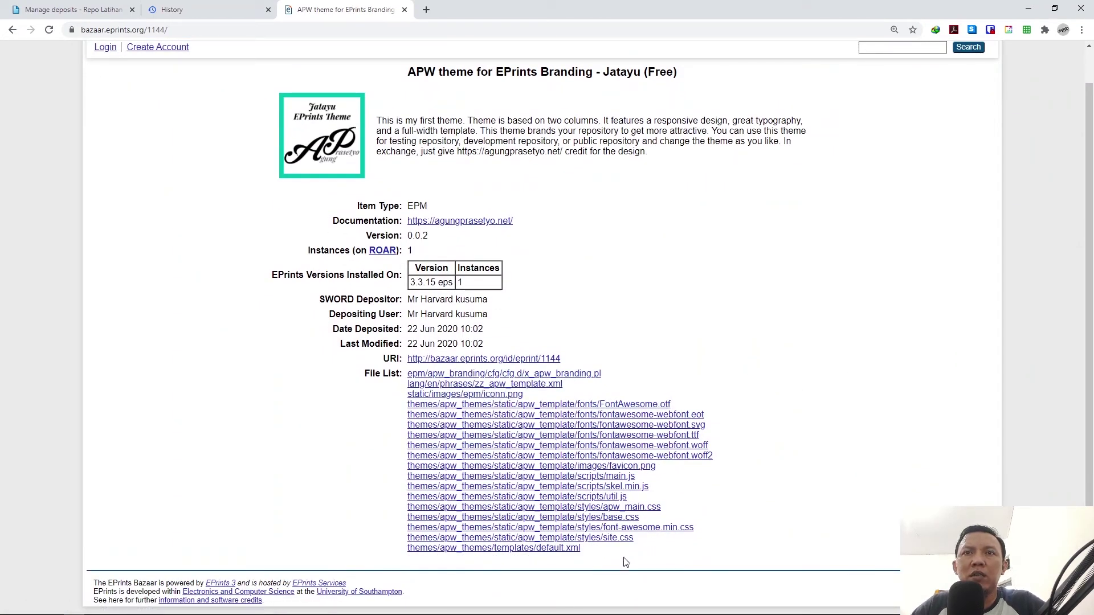
Step: Open the theme's default.xml template and view its page source
click(555, 549)
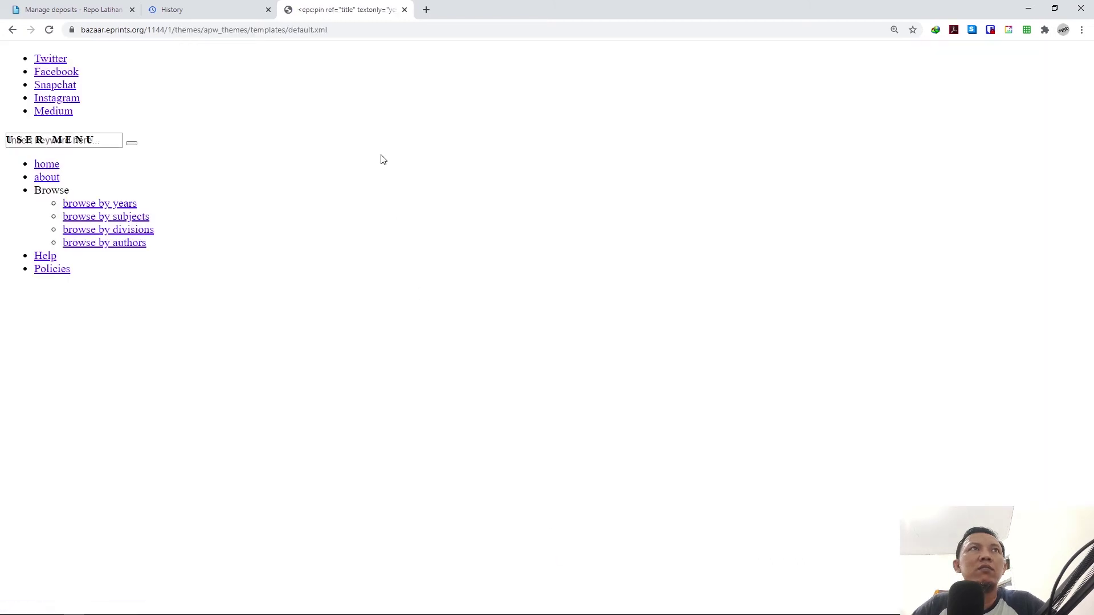
right_click(349, 124)
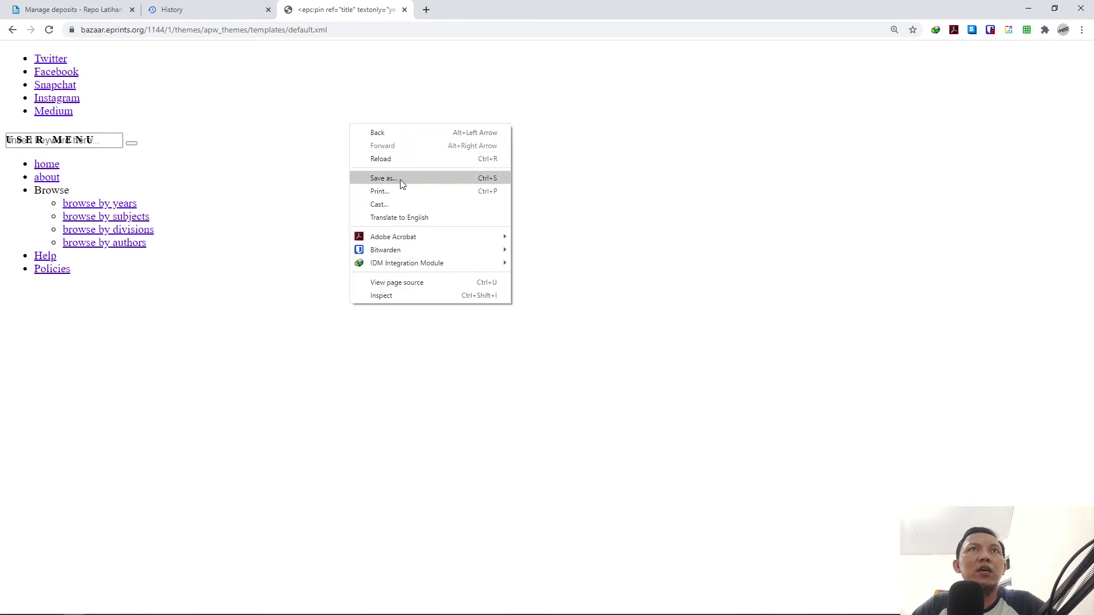
click(420, 284)
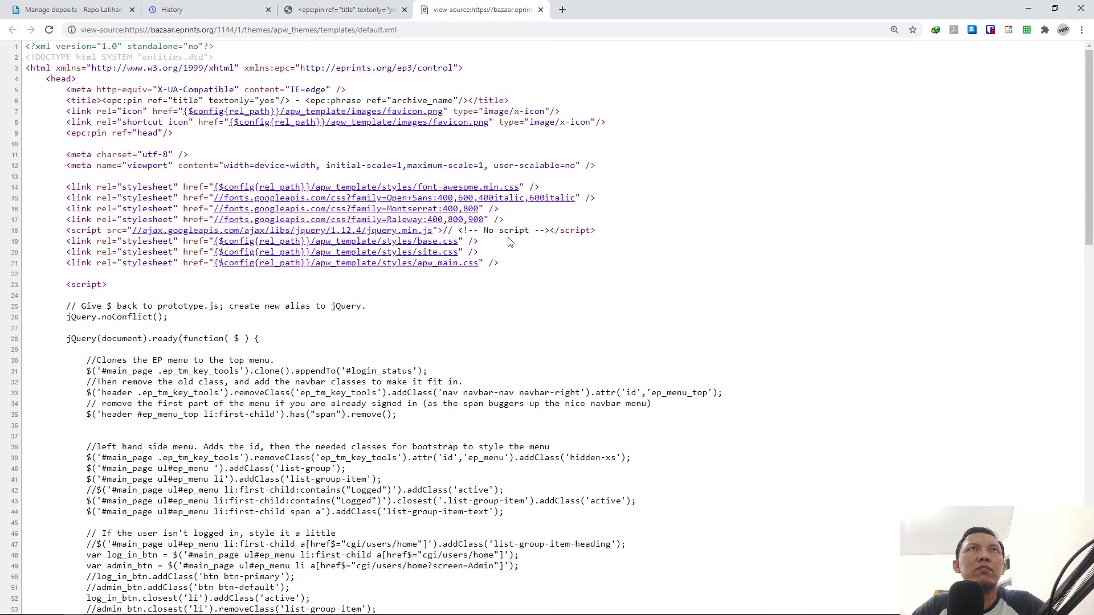
scroll(608, 312, down, 18)
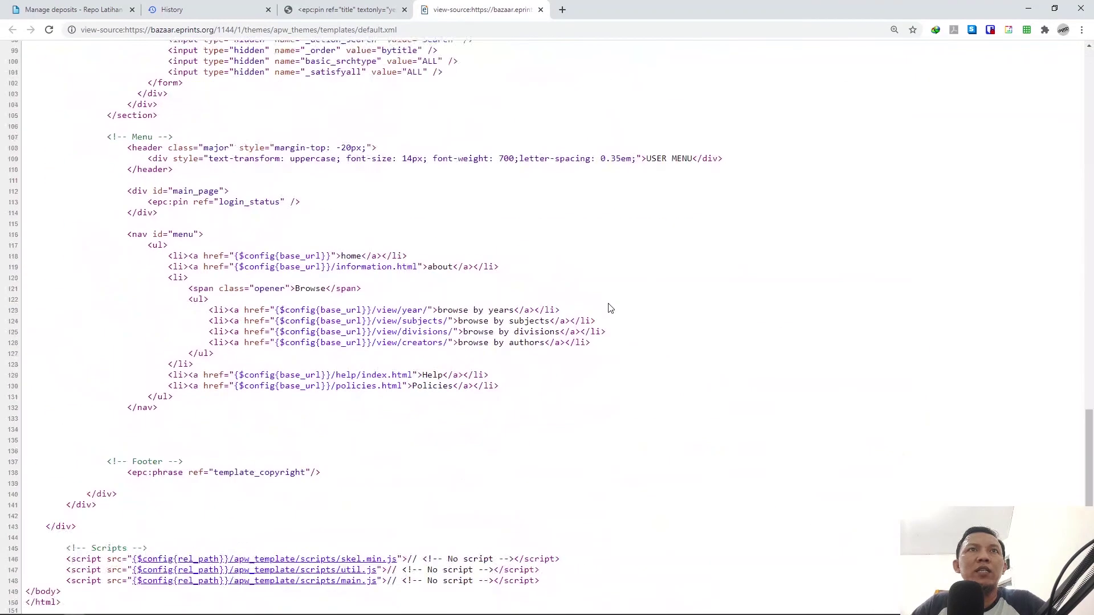
Step: Select the whole default.xml source and copy it
key(ctrl+a)
click(604, 276)
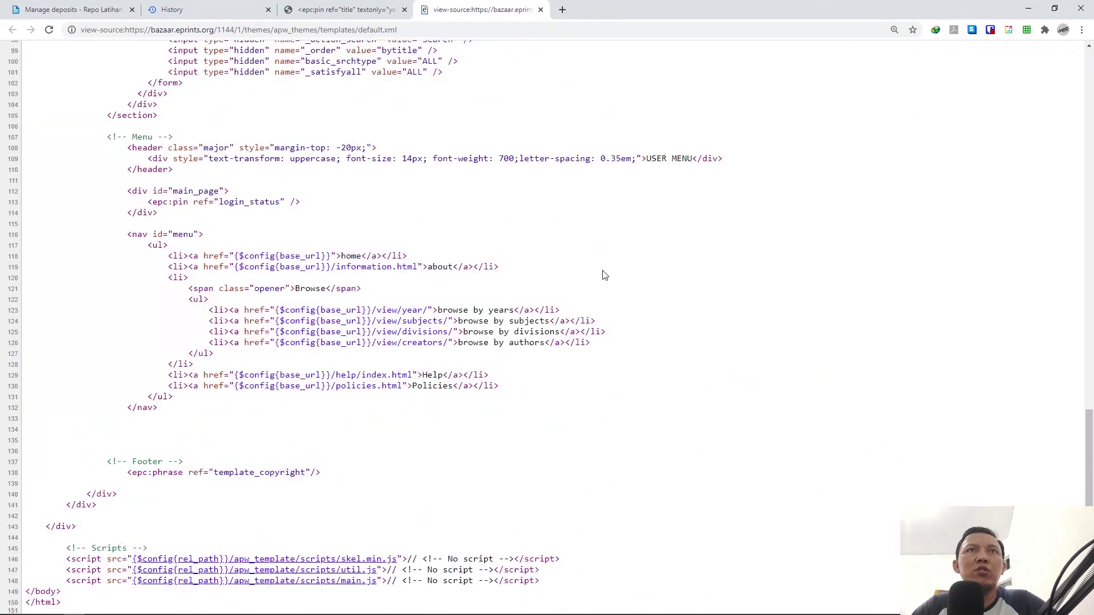
key(ctrl+a)
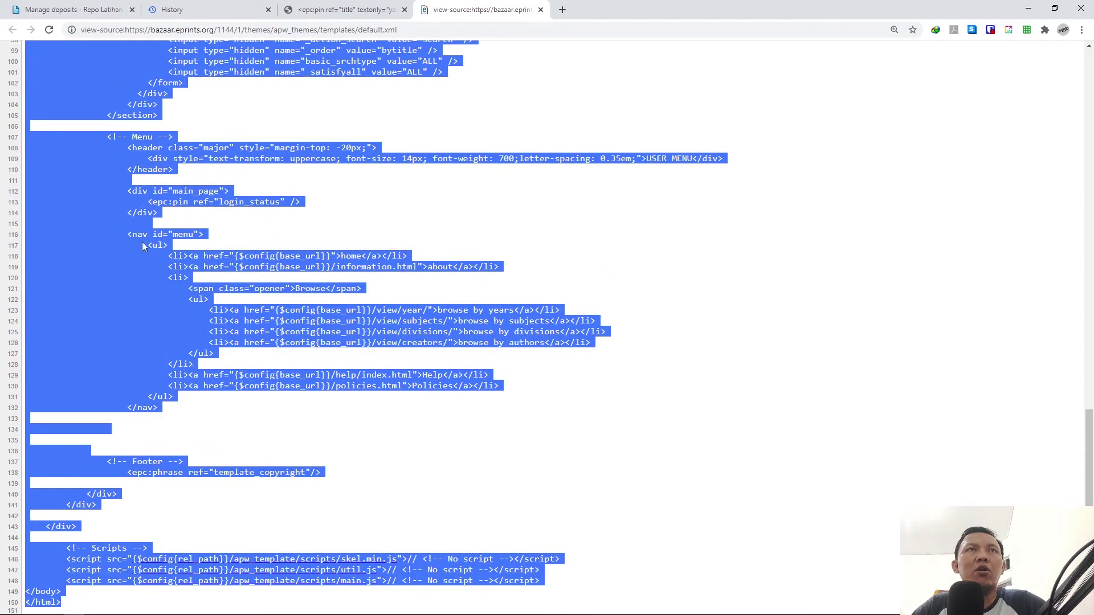
right_click(3, 255)
right_click(80, 214)
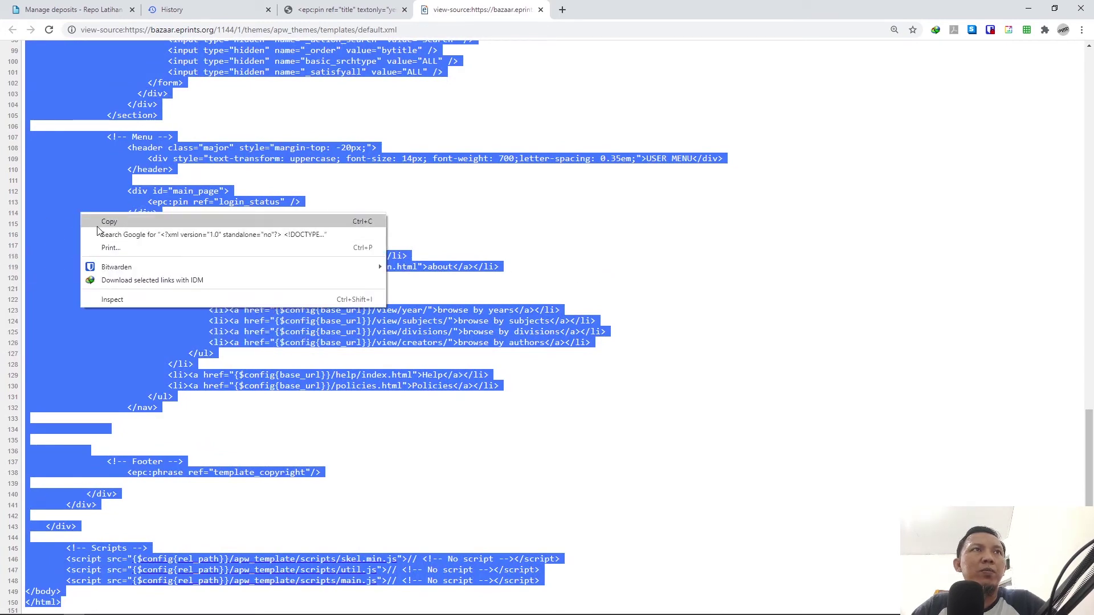
click(108, 223)
click(136, 607)
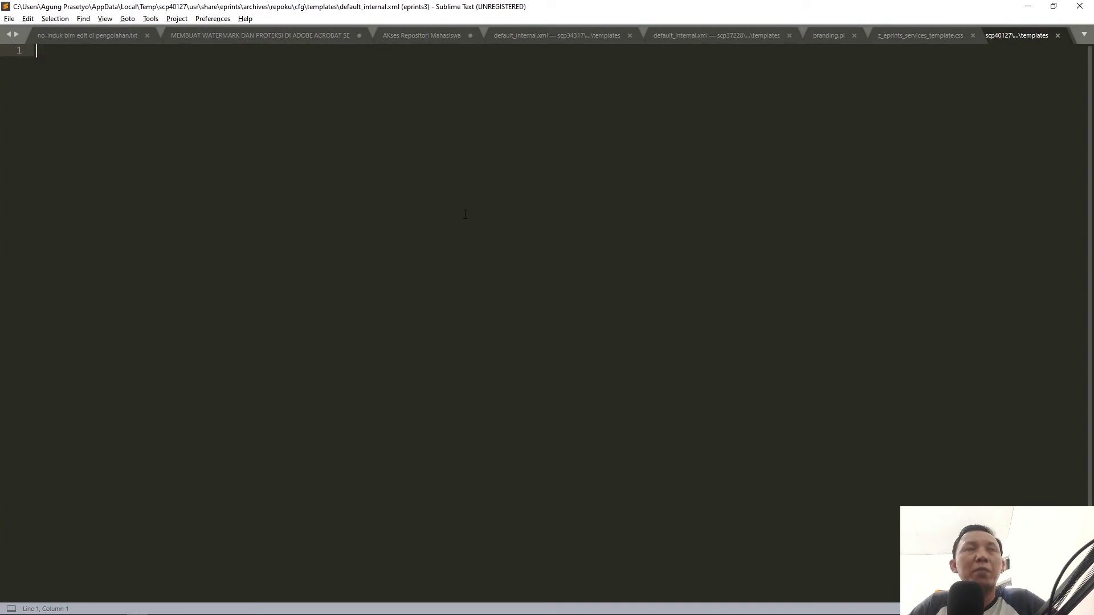
Step: Paste the template source into default_internal.xml and save it
key(ctrl+v)
scroll(464, 214, up, 20)
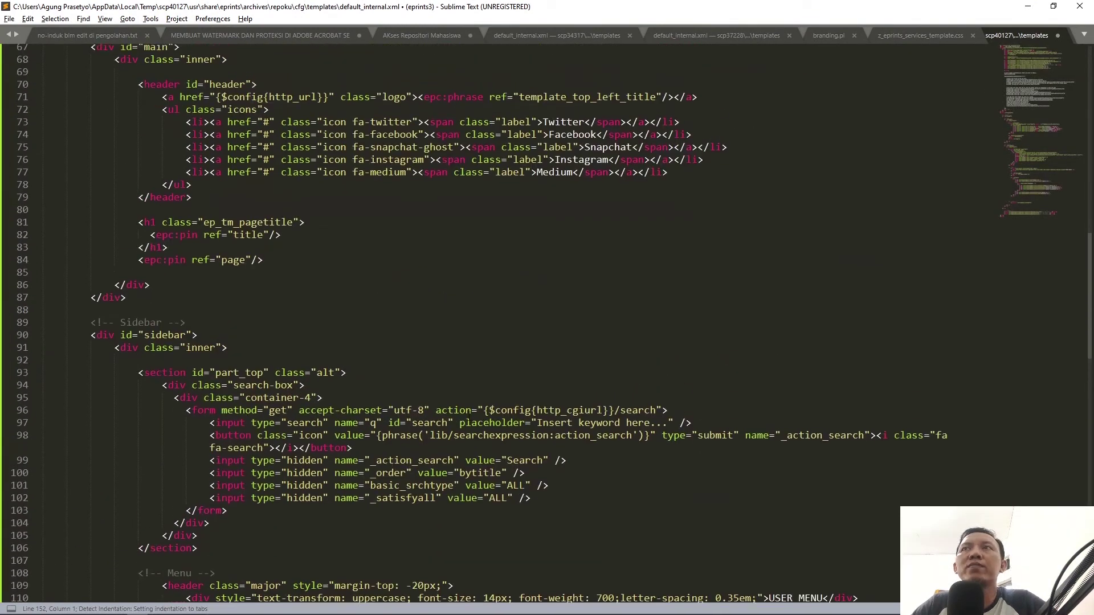
scroll(468, 417, up, 16)
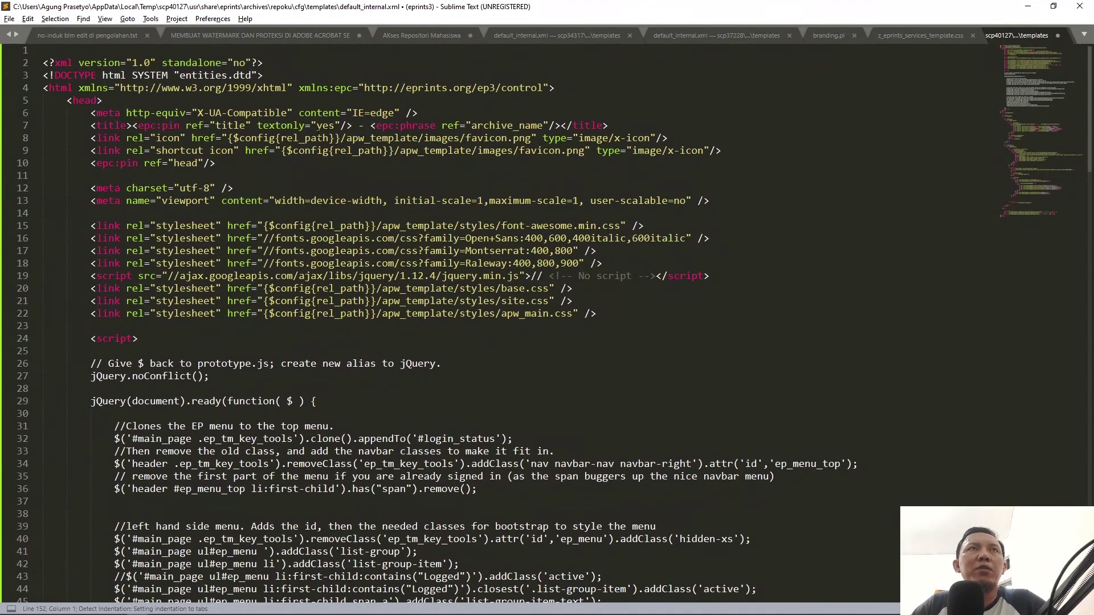
key(ctrl+s)
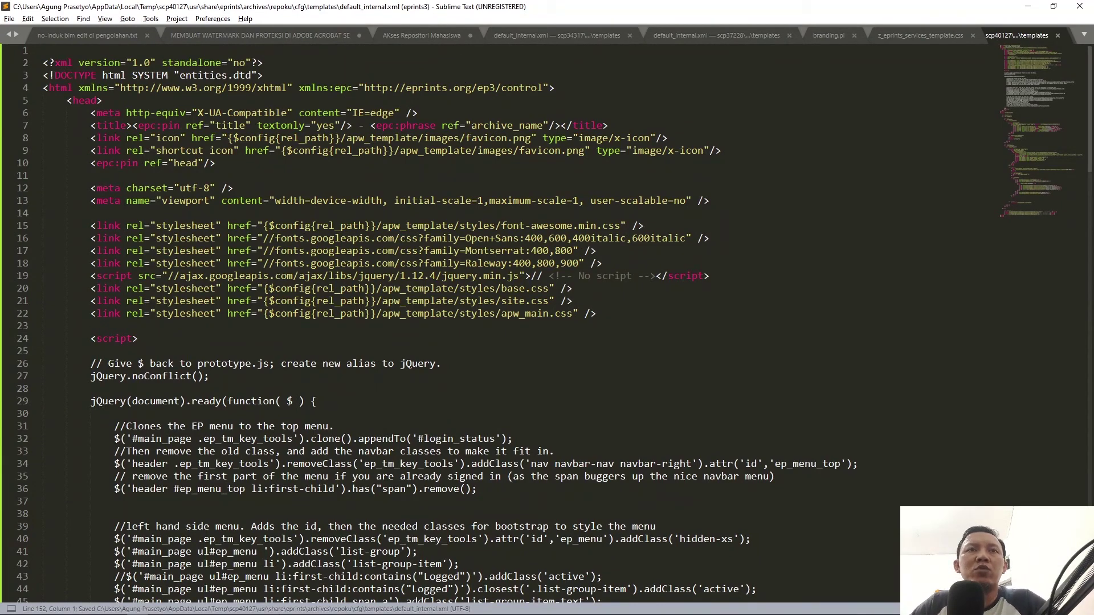
Step: Confirm in WinSCP that the 7 KB default_internal.xml upload completed
click(158, 607)
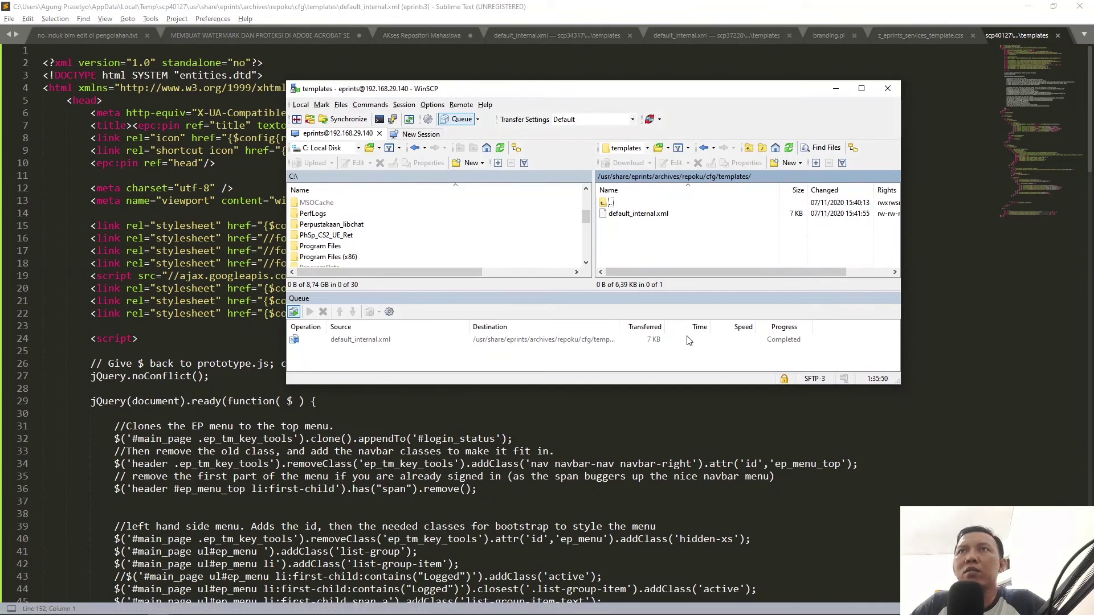
drag(599, 385, 634, 467)
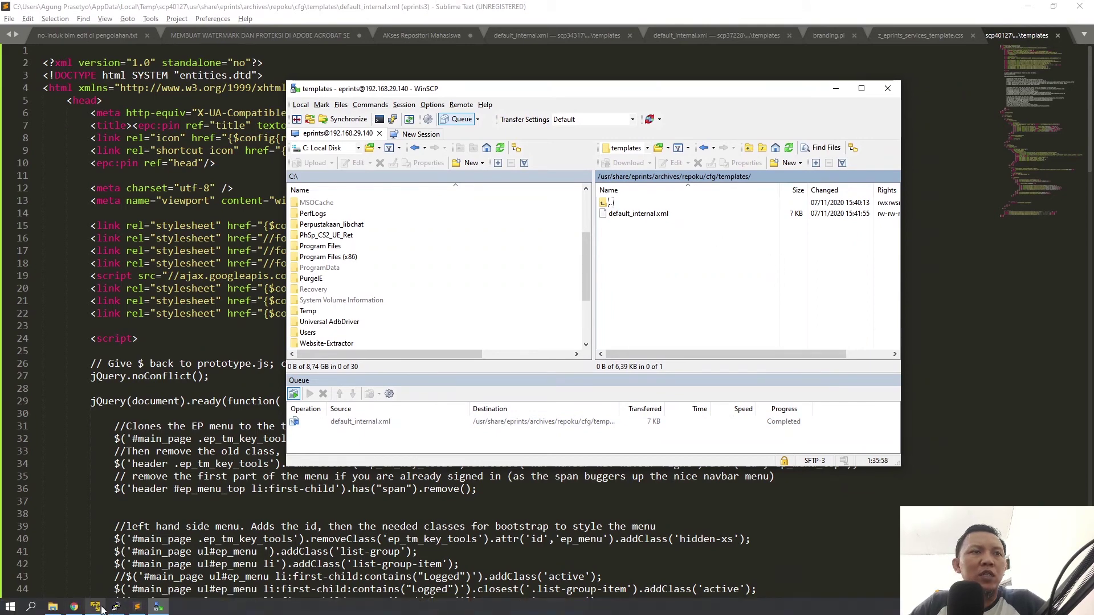
click(97, 608)
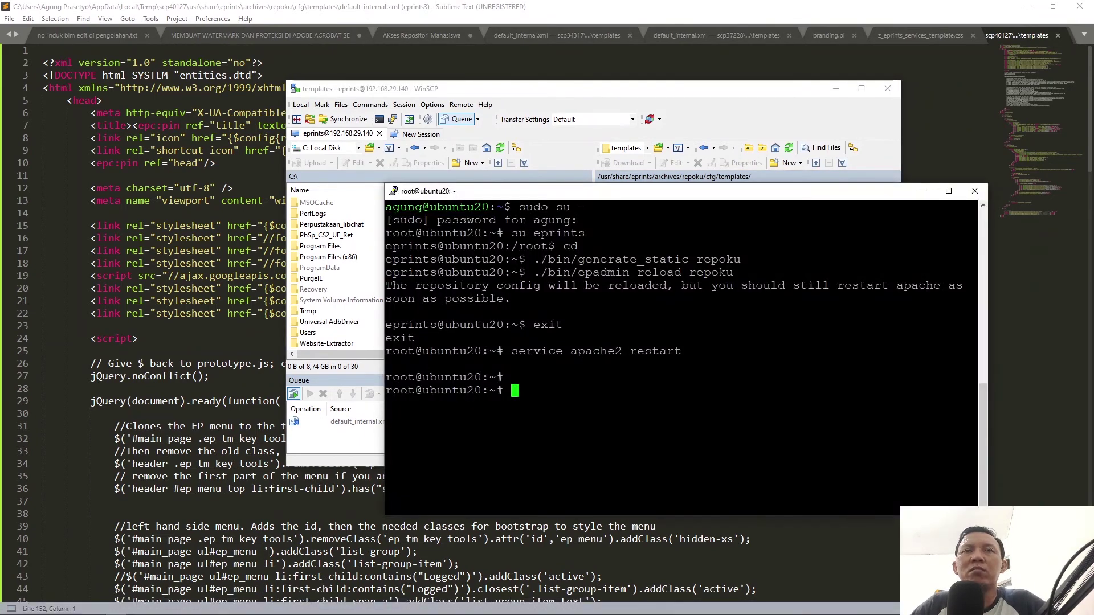
Step: As the eprints user, run ./bin/generate_static repoku, which fails with an XML declaration error
drag(456, 190, 433, 147)
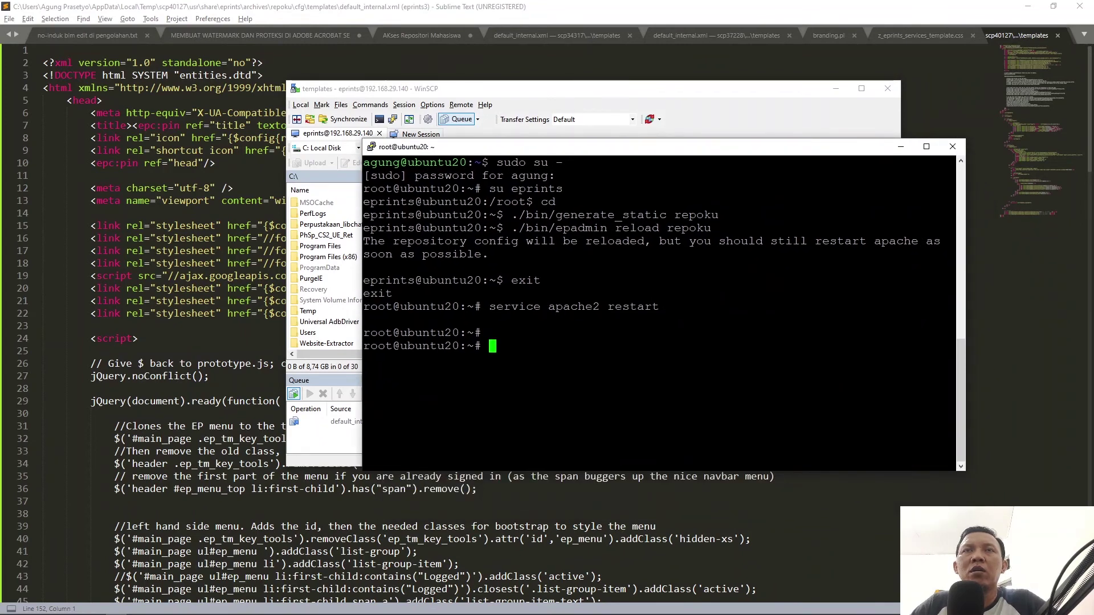
text(sue)
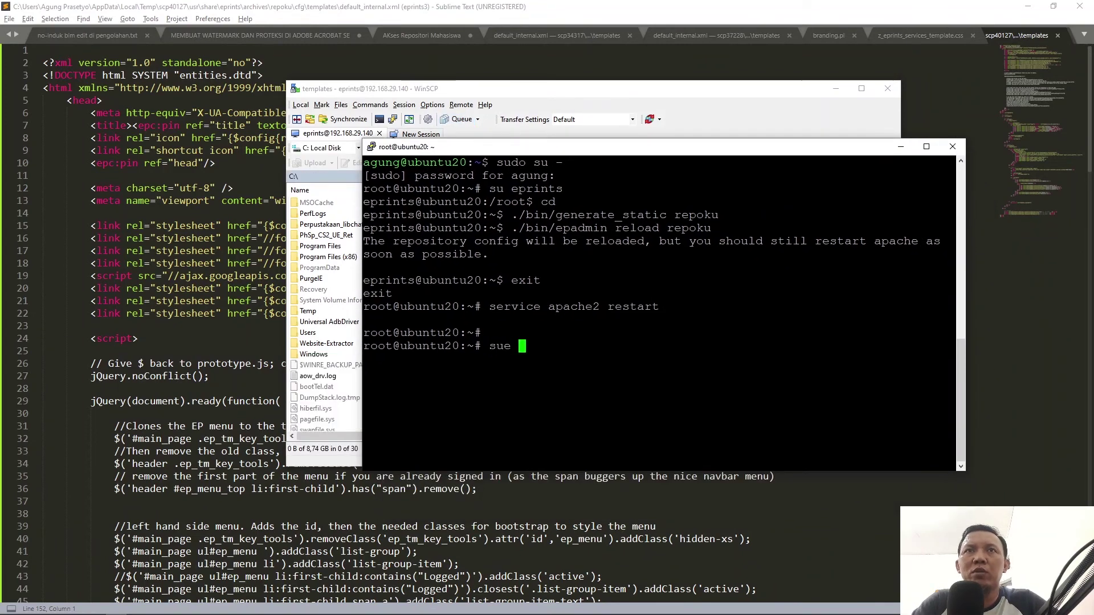
key(BackSpace)
text(epr)
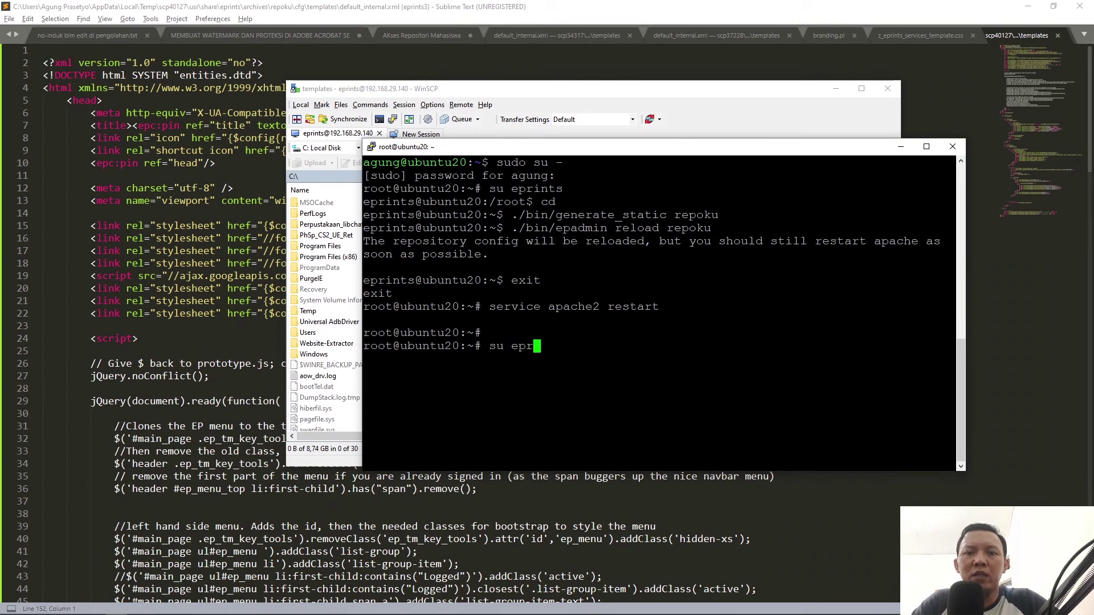
text(ints)
key(Return)
text(cd)
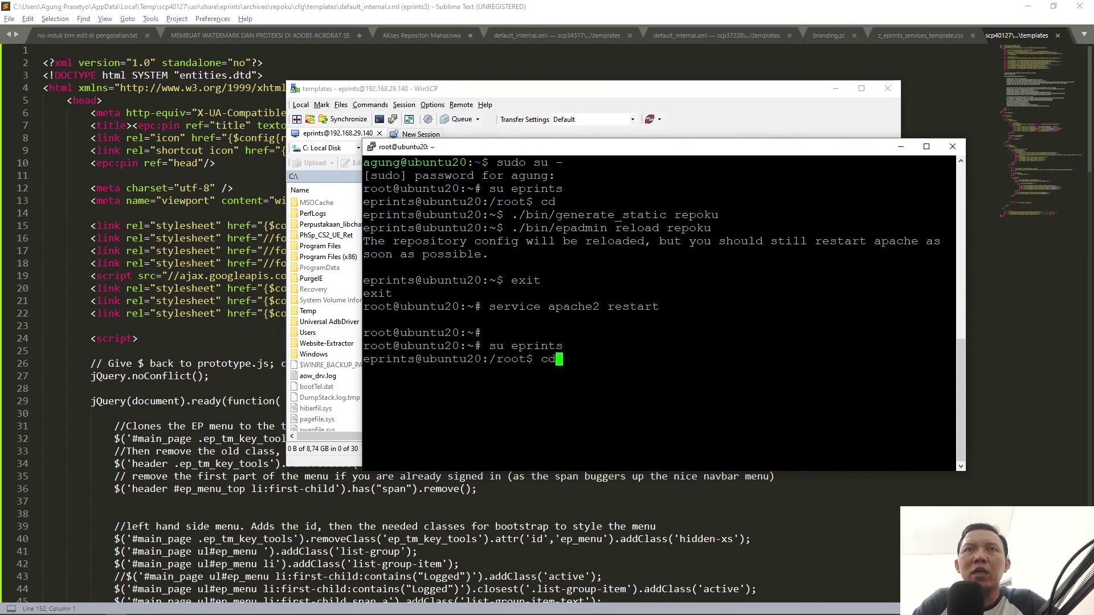
key(Return)
text(./bin)
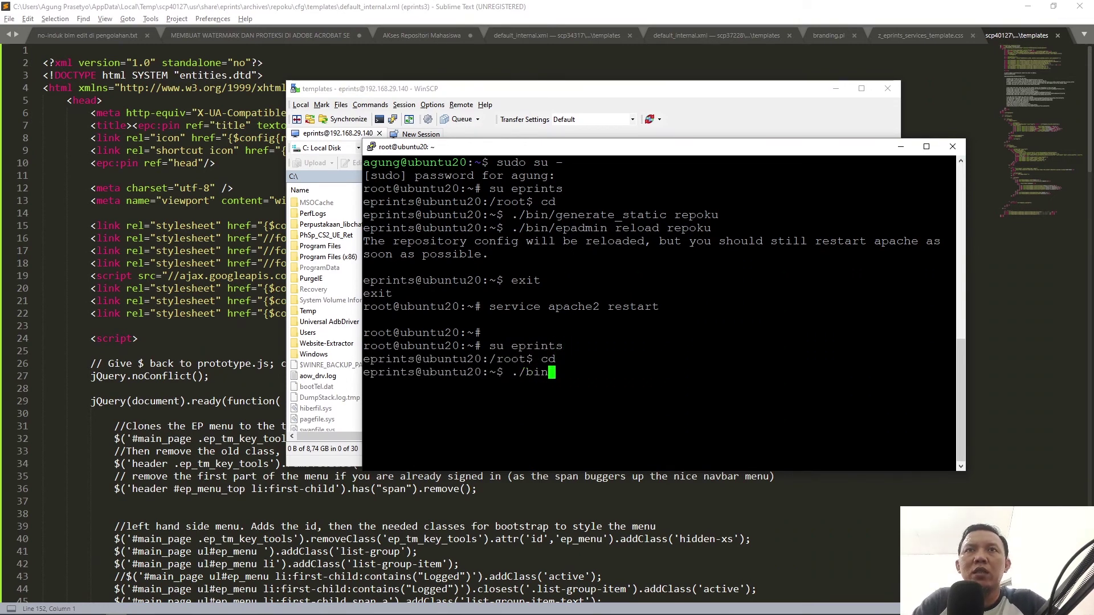
text(/generate_static )
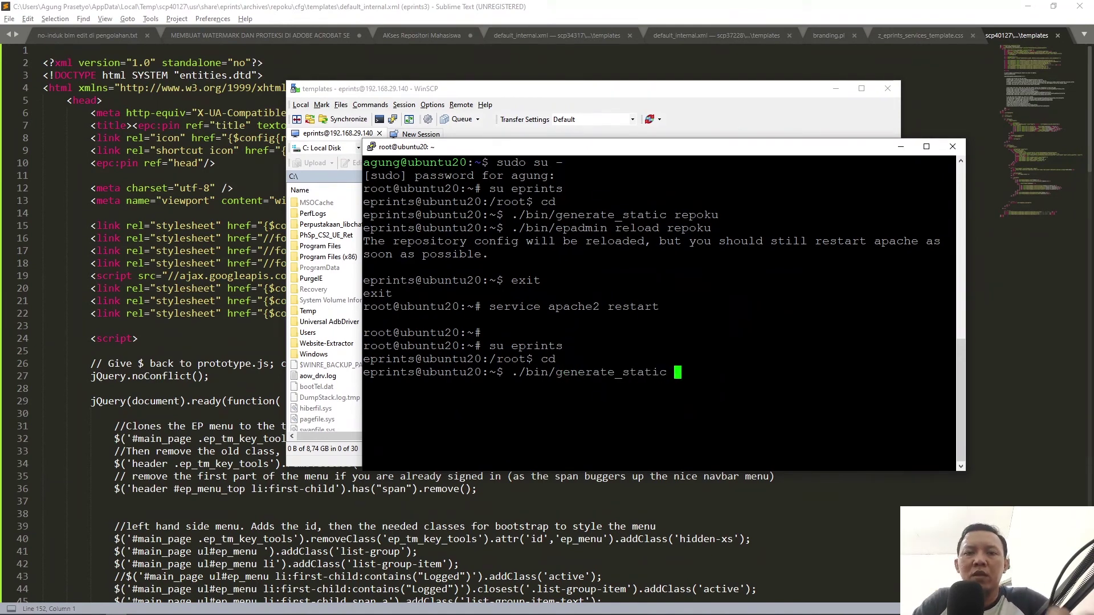
text(repoku)
key(Return)
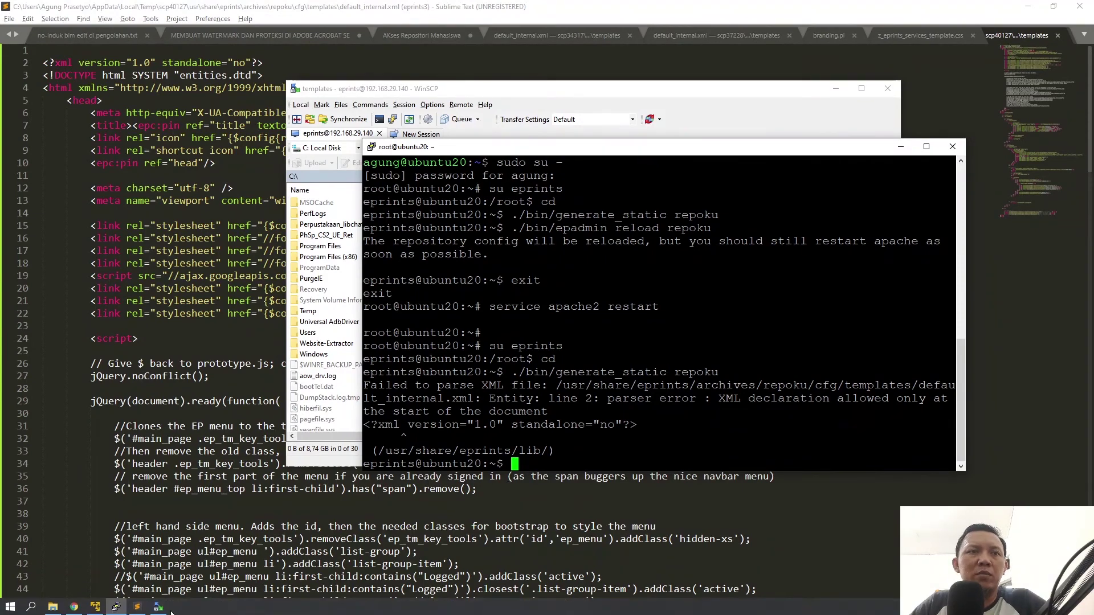
click(138, 608)
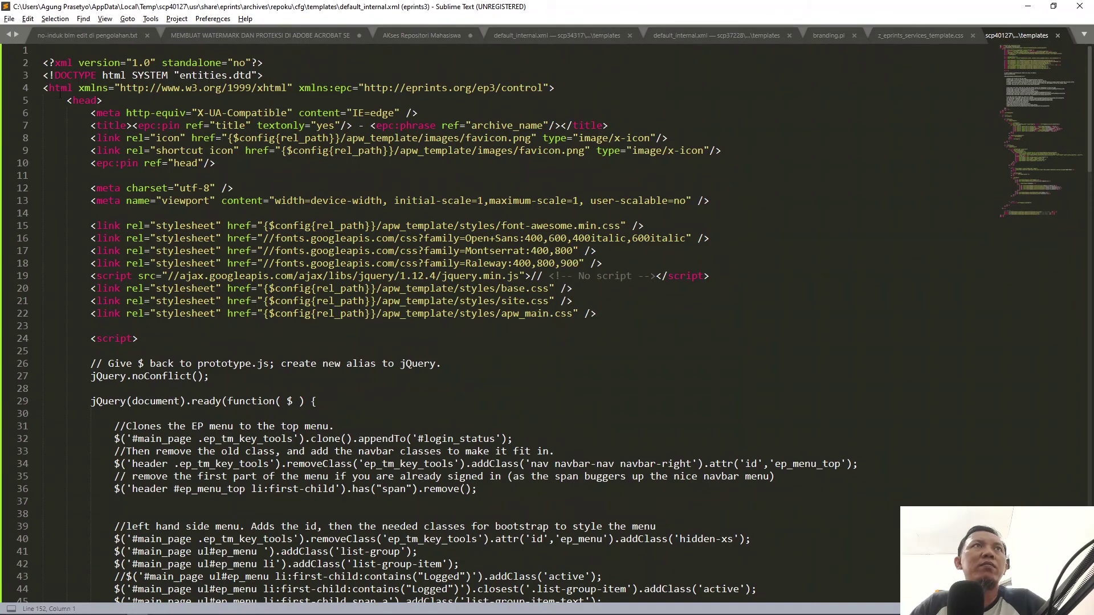
Step: Delete the blank line above the XML declaration in default_internal.xml and save it
click(82, 66)
key(Up)
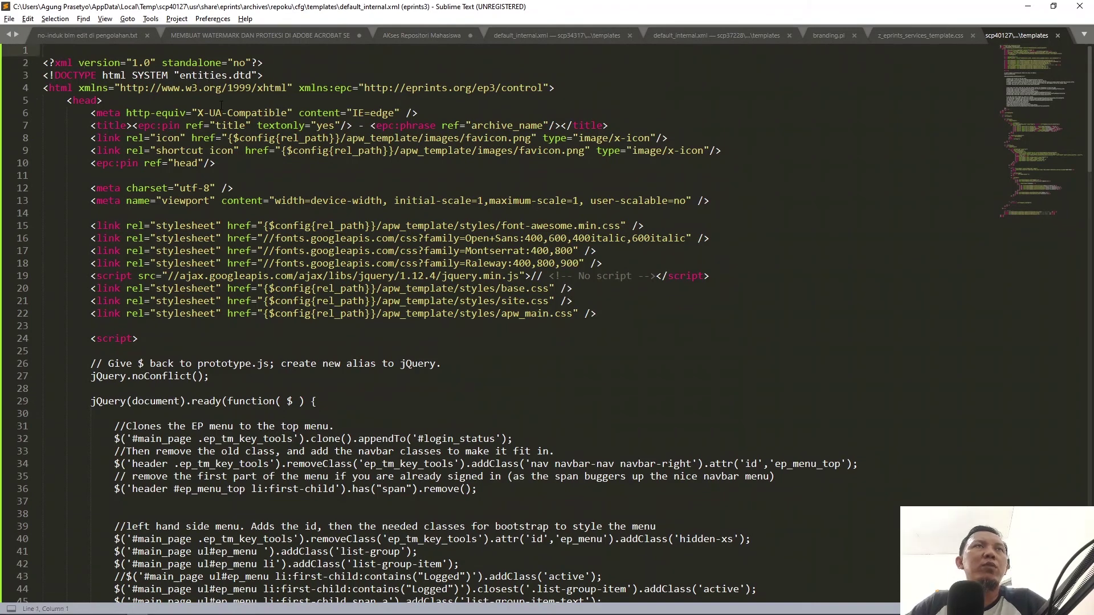
key(Delete)
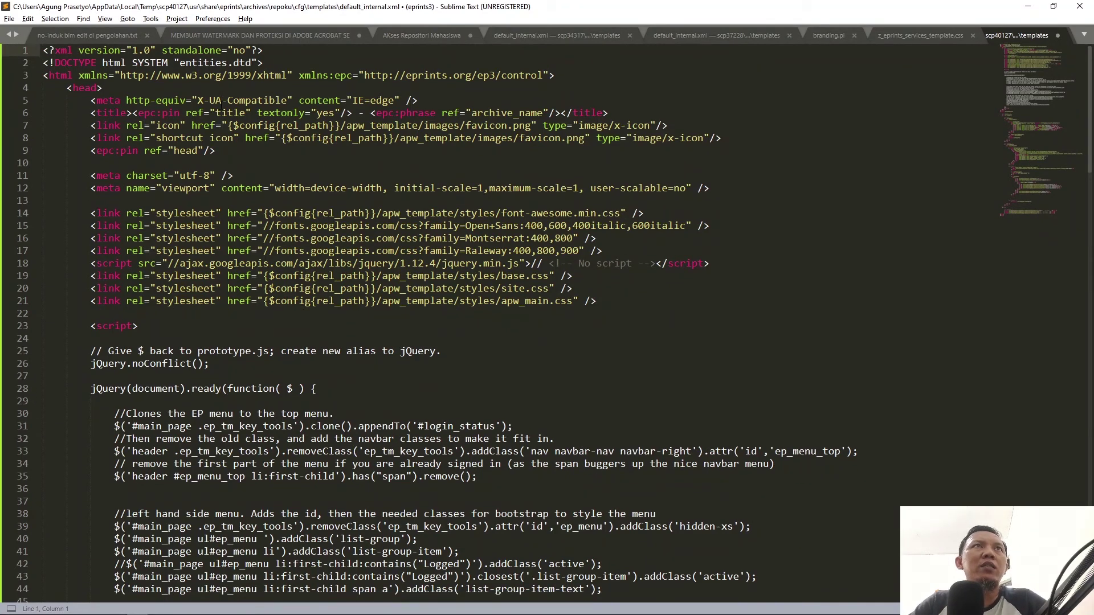
key(ctrl+s)
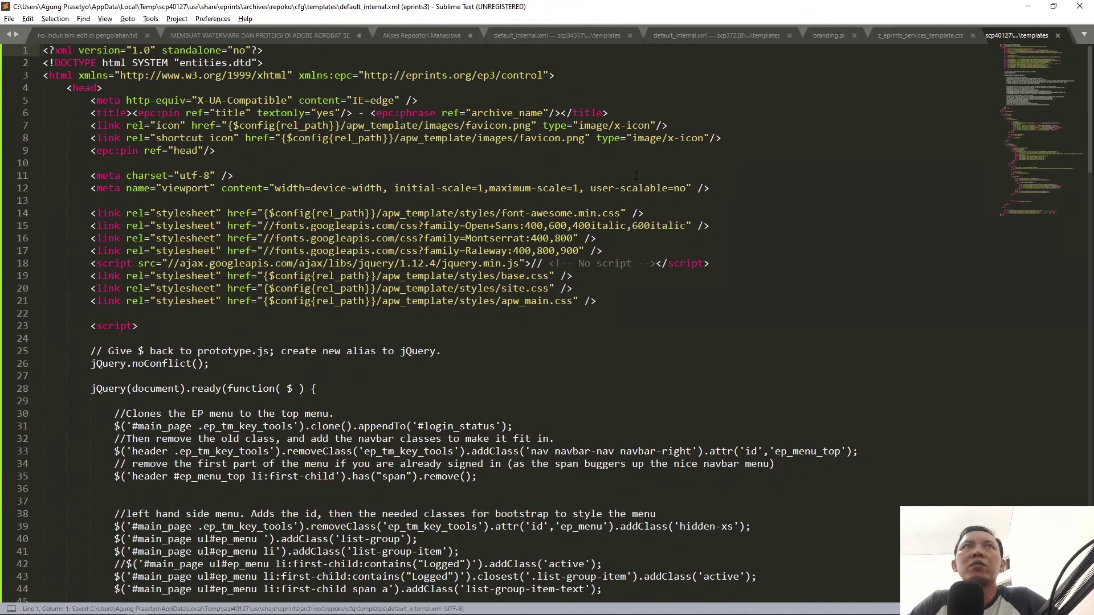
scroll(350, 349, down, 3)
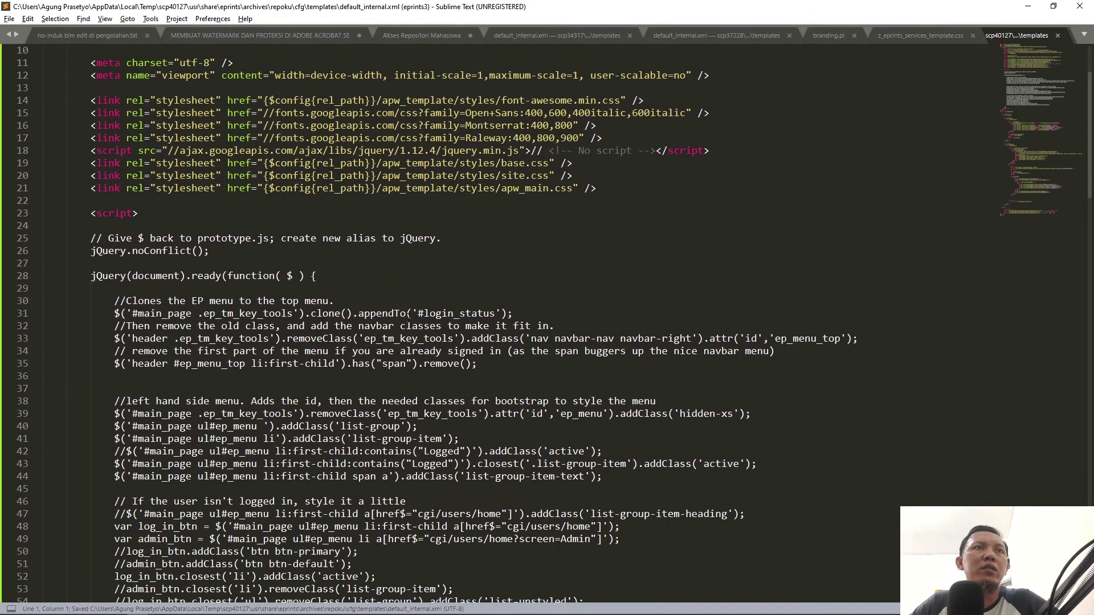
scroll(351, 349, up, 4)
click(699, 36)
scroll(969, 143, up, 1)
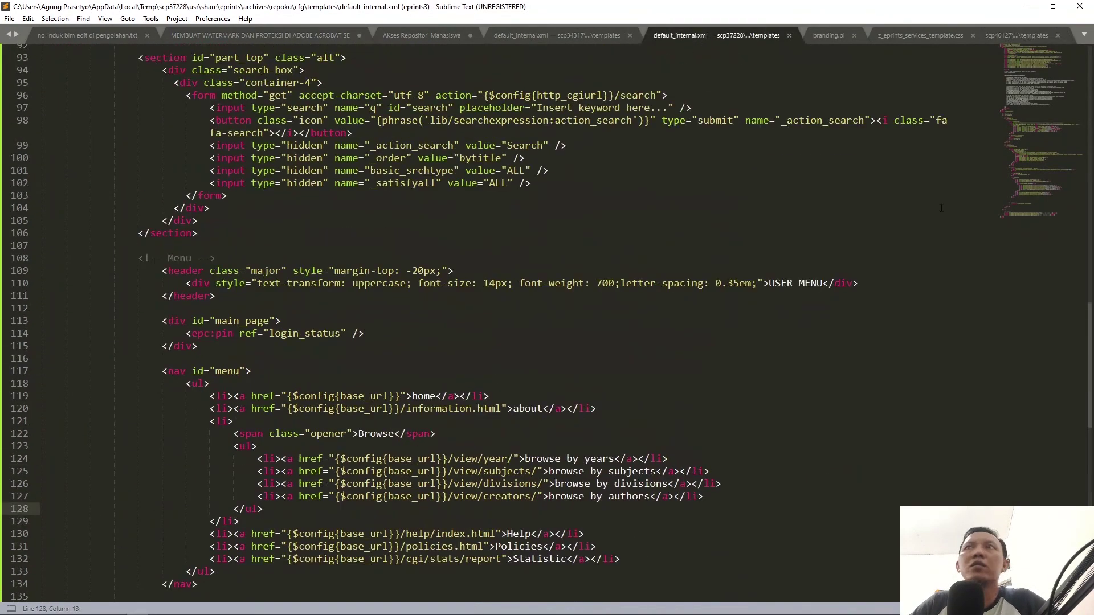
click(1033, 45)
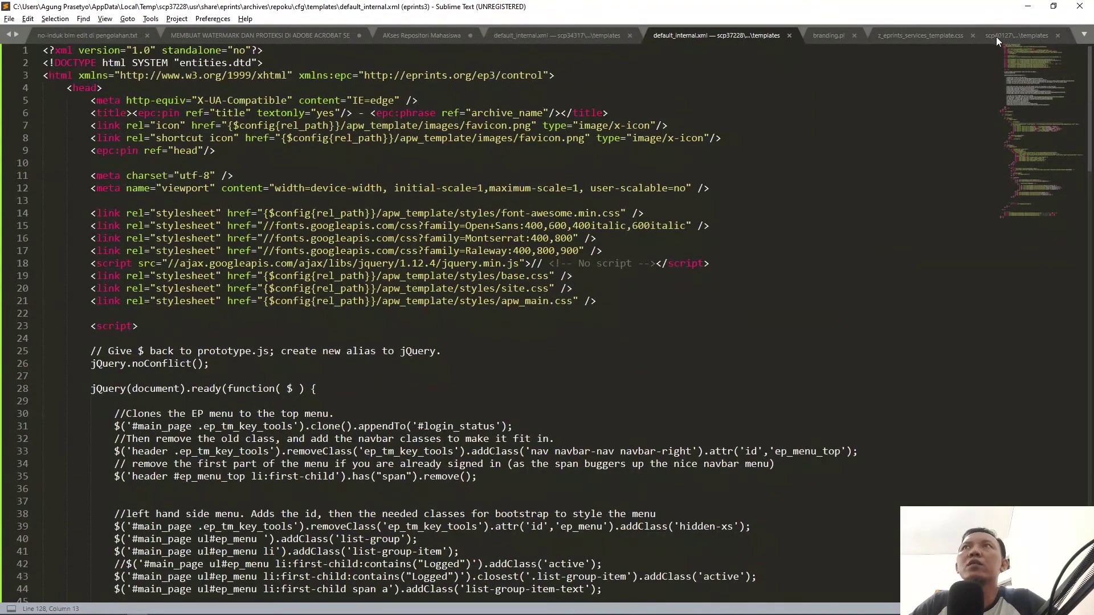
click(1013, 36)
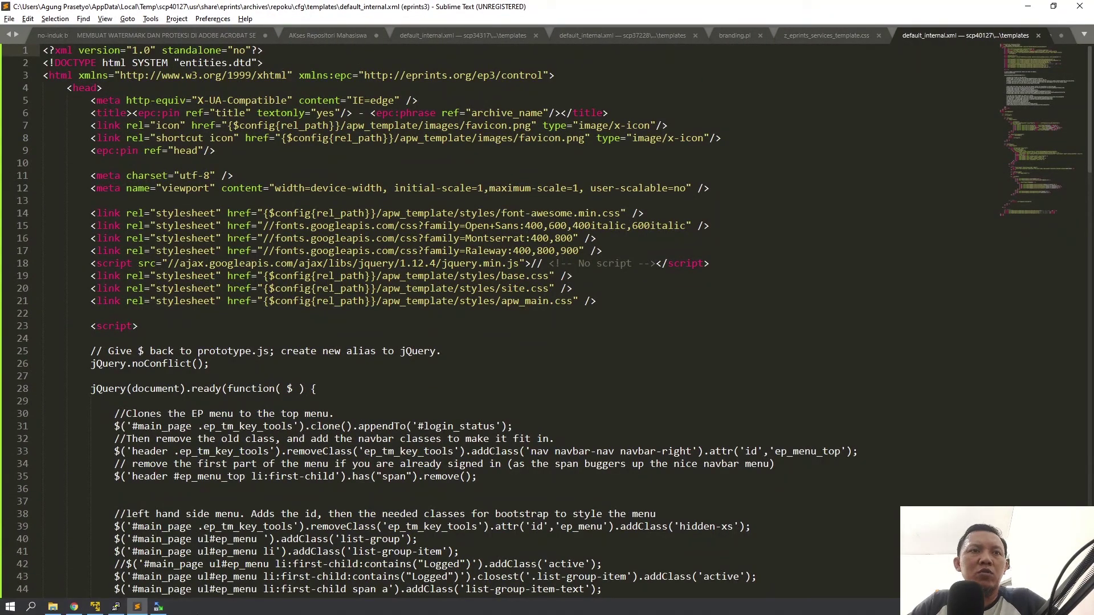
Step: Rerun ./bin/generate_static repoku in PuTTY; it now completes with no parse error
click(117, 610)
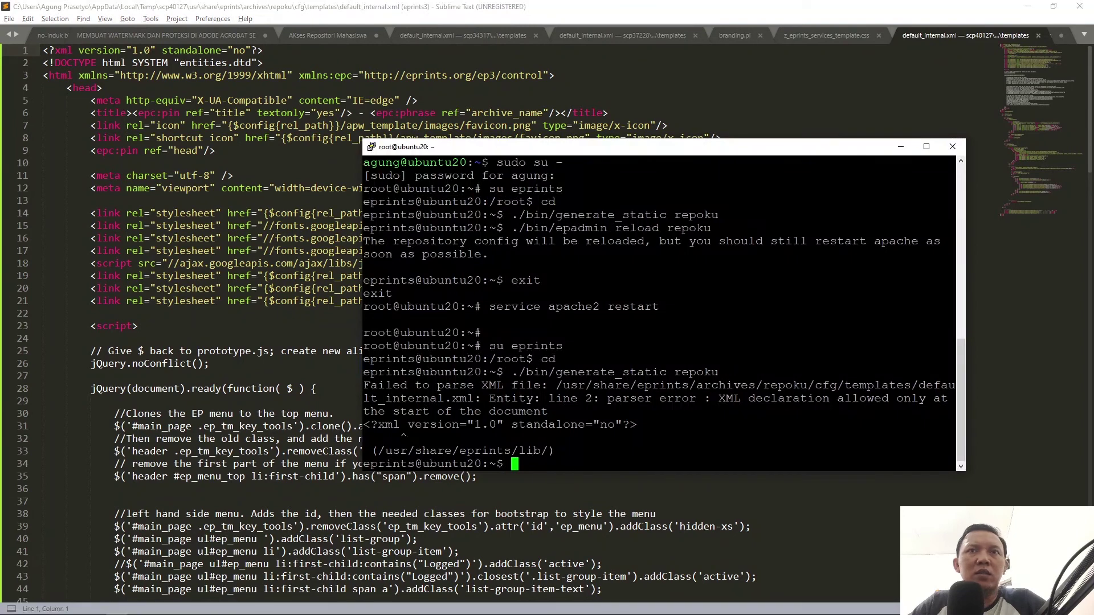
key(Up)
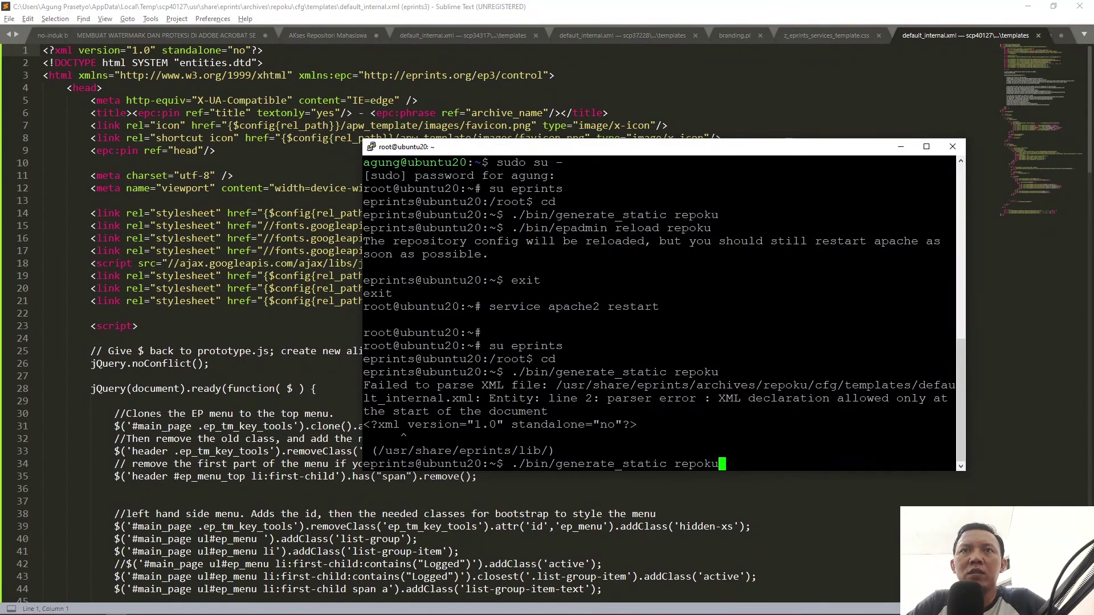
key(Return)
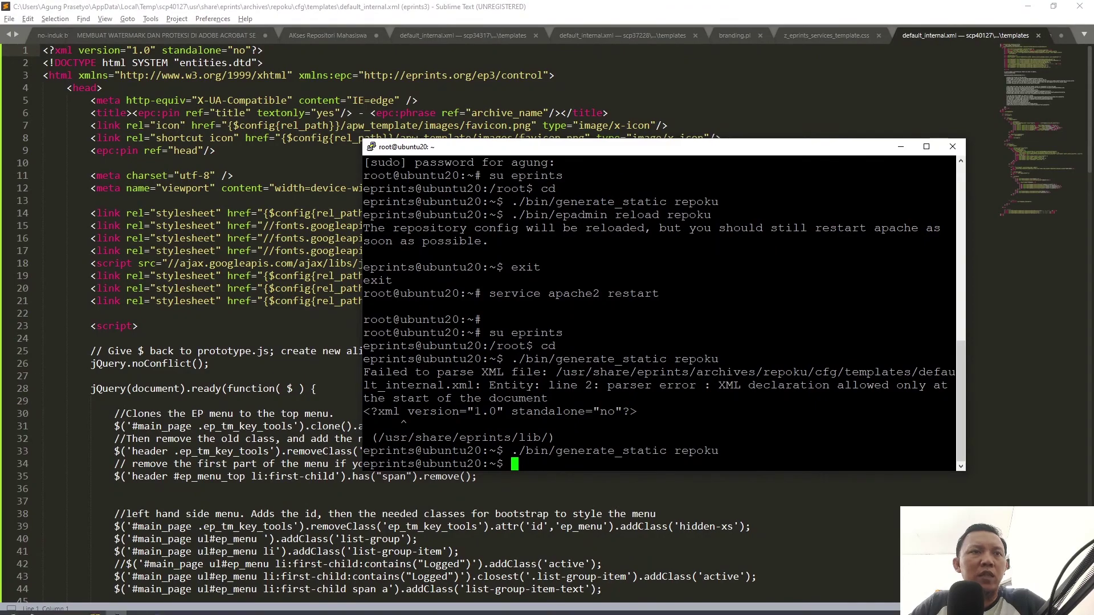
Step: Reload the EPrints Manage deposits page, which still shows the old styling
click(74, 607)
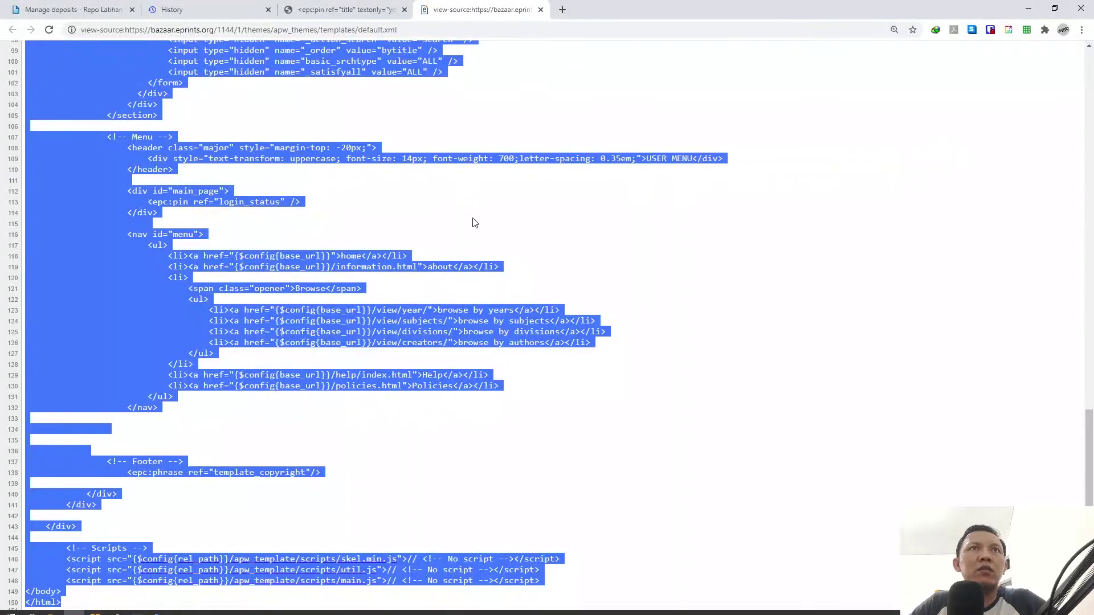
click(474, 222)
click(74, 10)
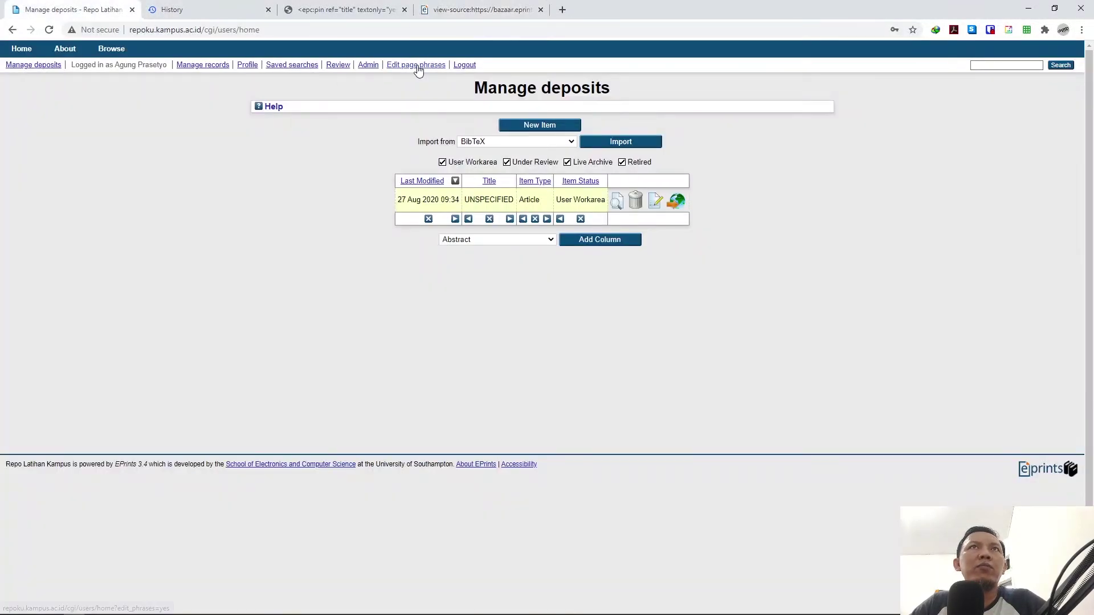
click(48, 30)
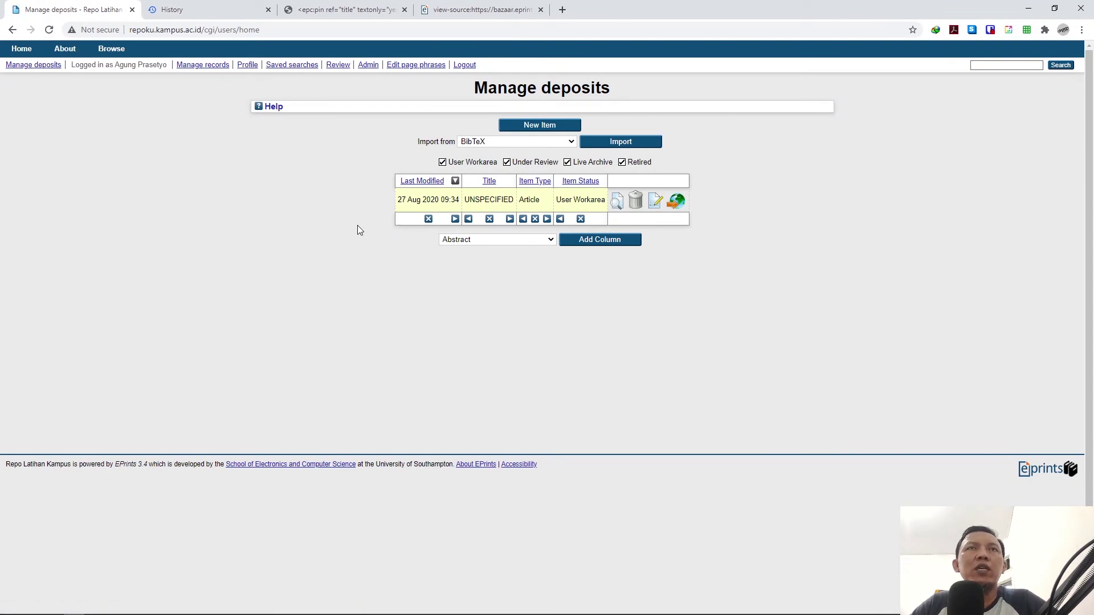
mouse_move(146, 612)
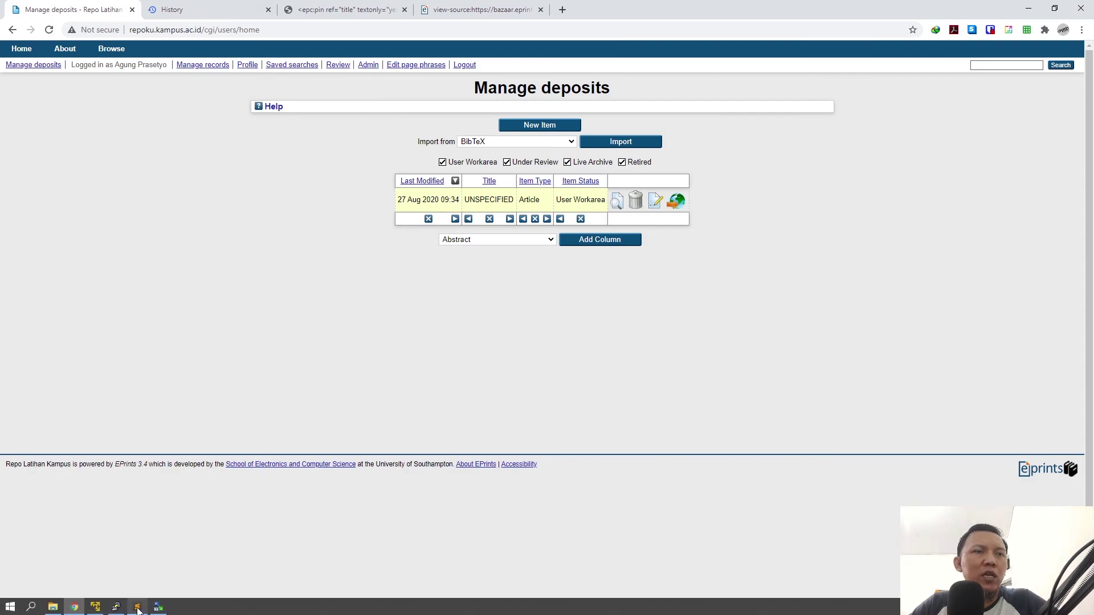
click(138, 607)
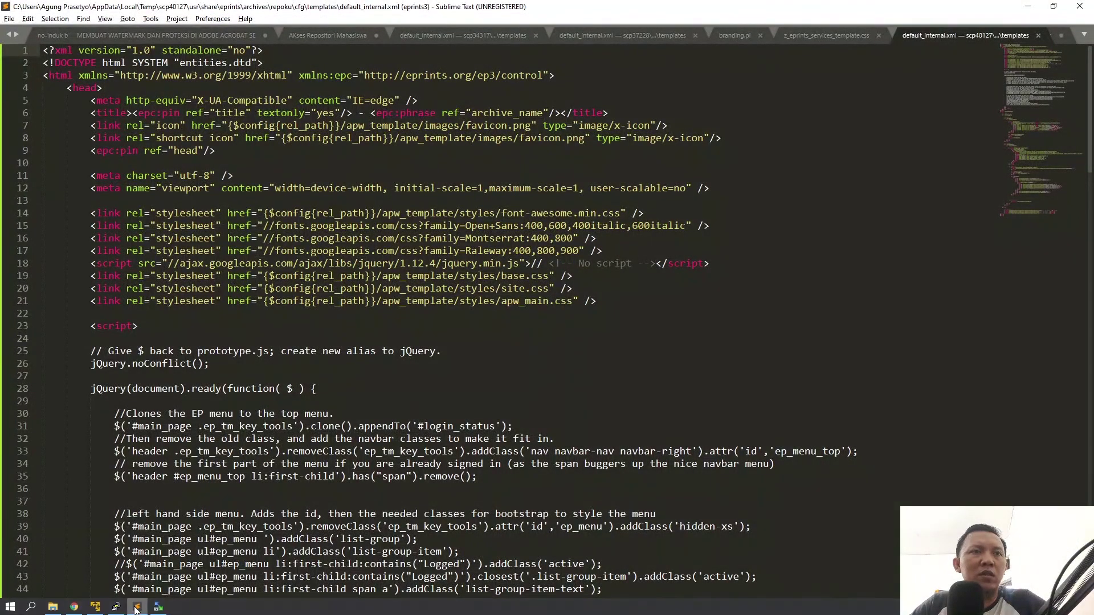
Step: In the server terminal, run ./bin/epadmin reload repoku to reload the repoku configuration
click(116, 607)
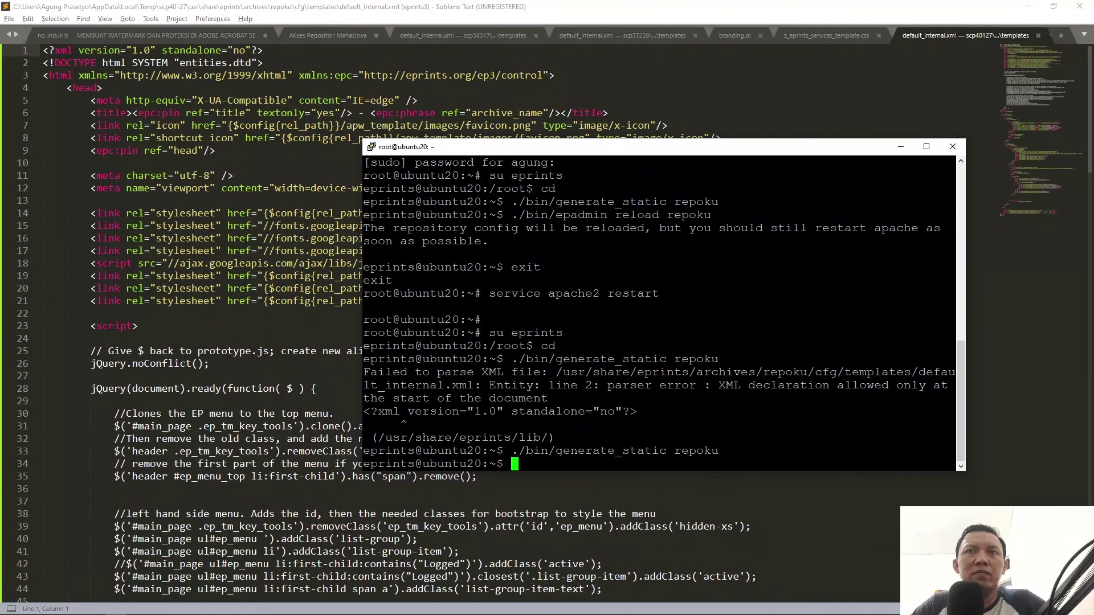
text(./bnin)
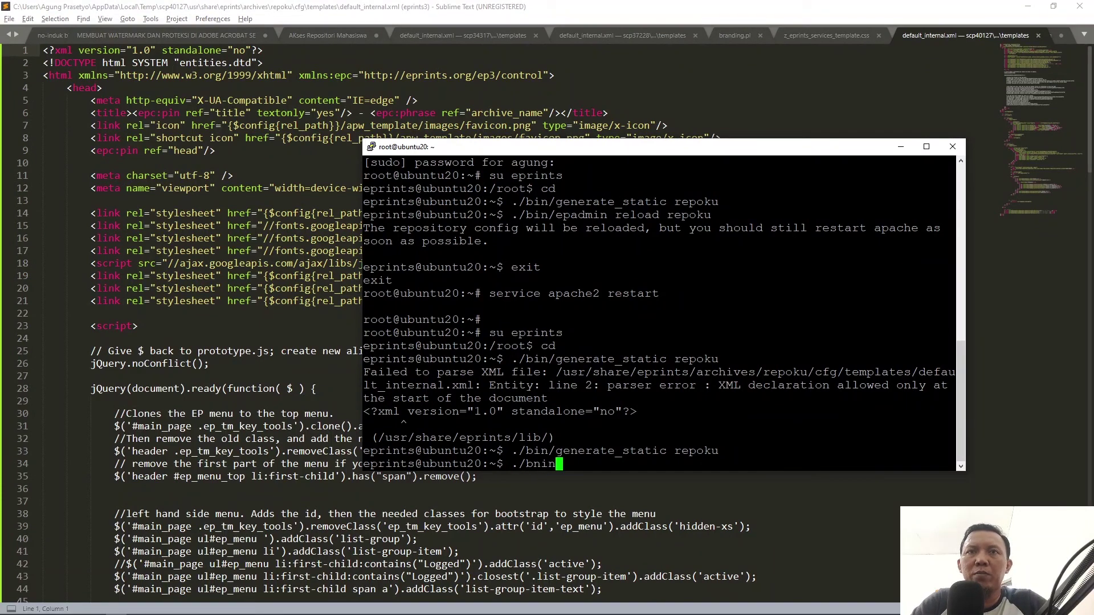
key(BackSpace)
key(BackSpace)
key(BackSpace)
text(in/gene)
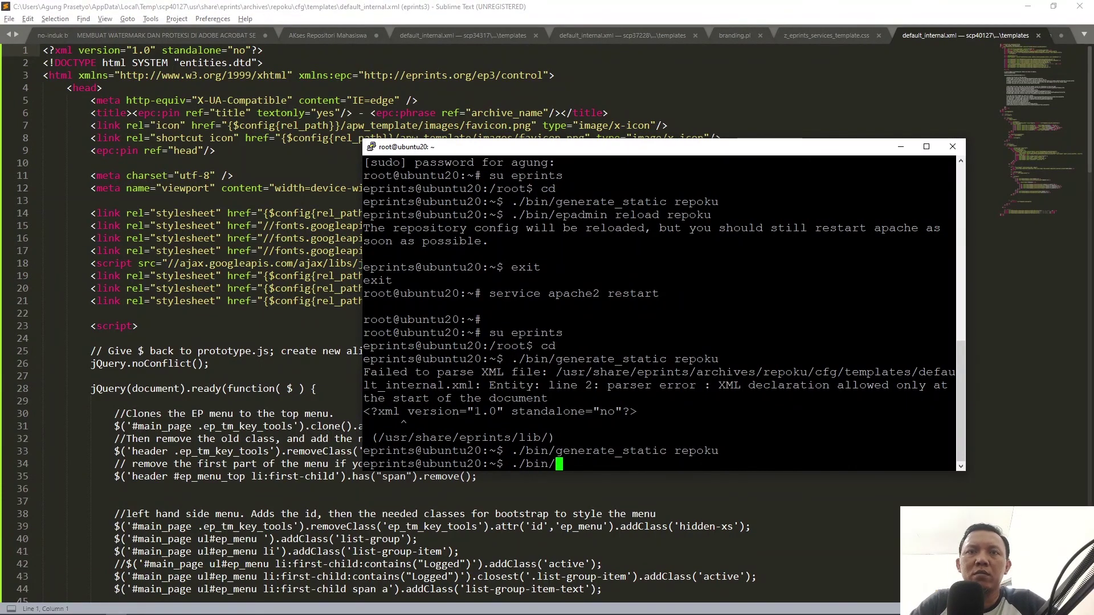
key(BackSpace)
key(BackSpace)
key(BackSpace)
key(BackSpace)
text(epa)
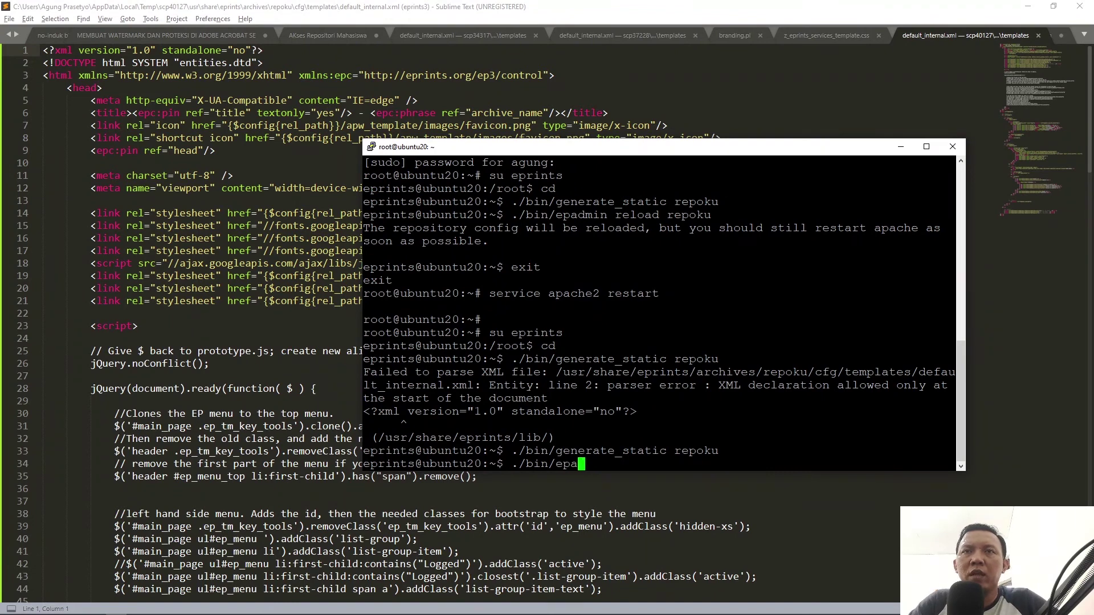
text(dmin rel)
text(repoku)
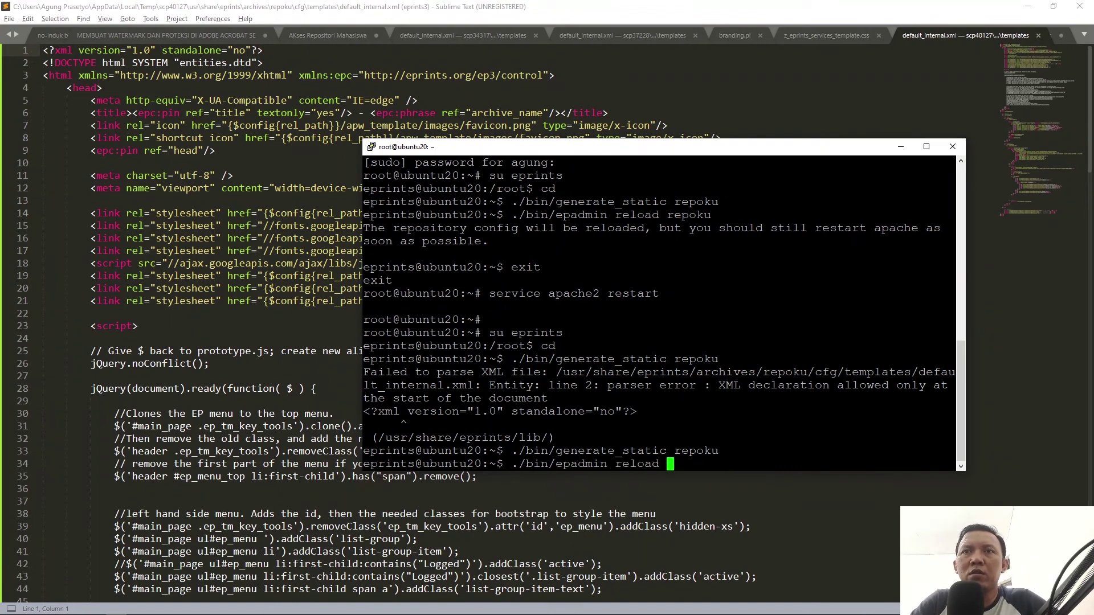
key(Return)
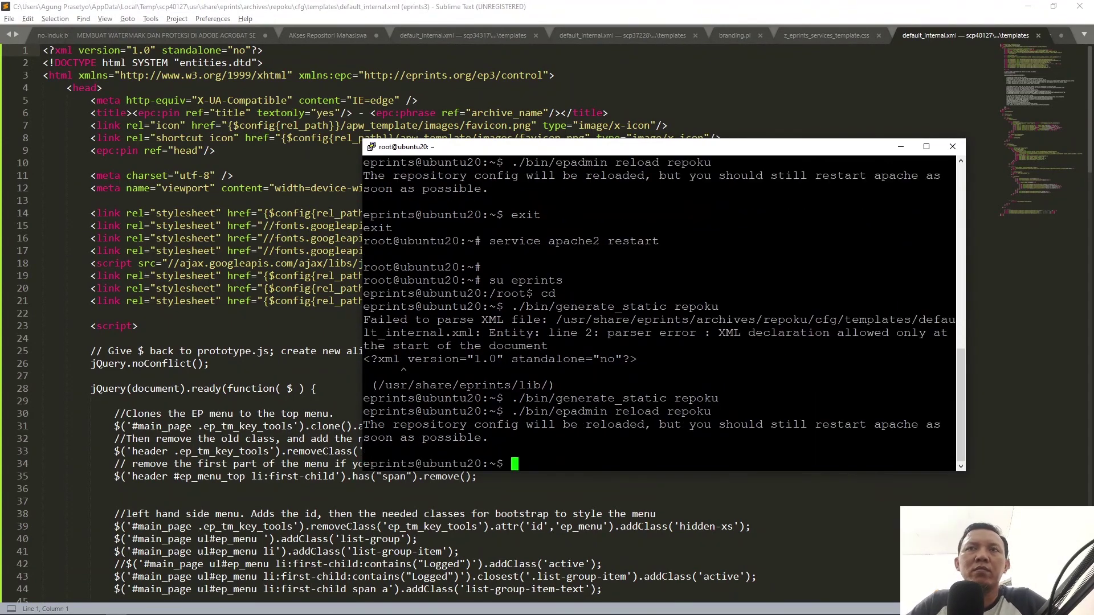
Step: Clear Chrome's last-hour history, cookies and cached files, then return to the Manage deposits tab
click(74, 612)
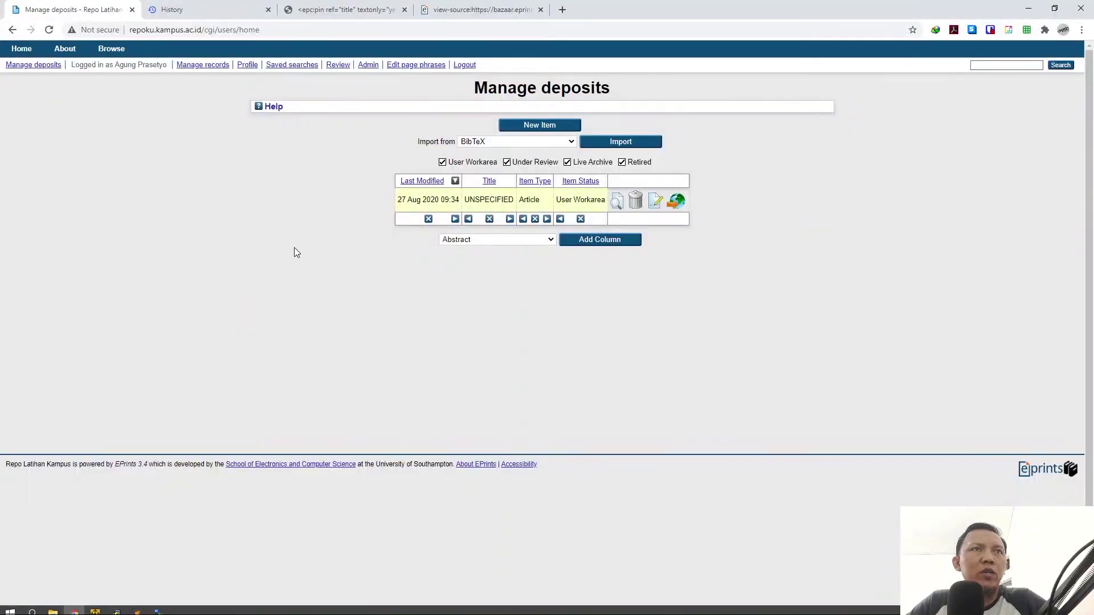
click(1081, 32)
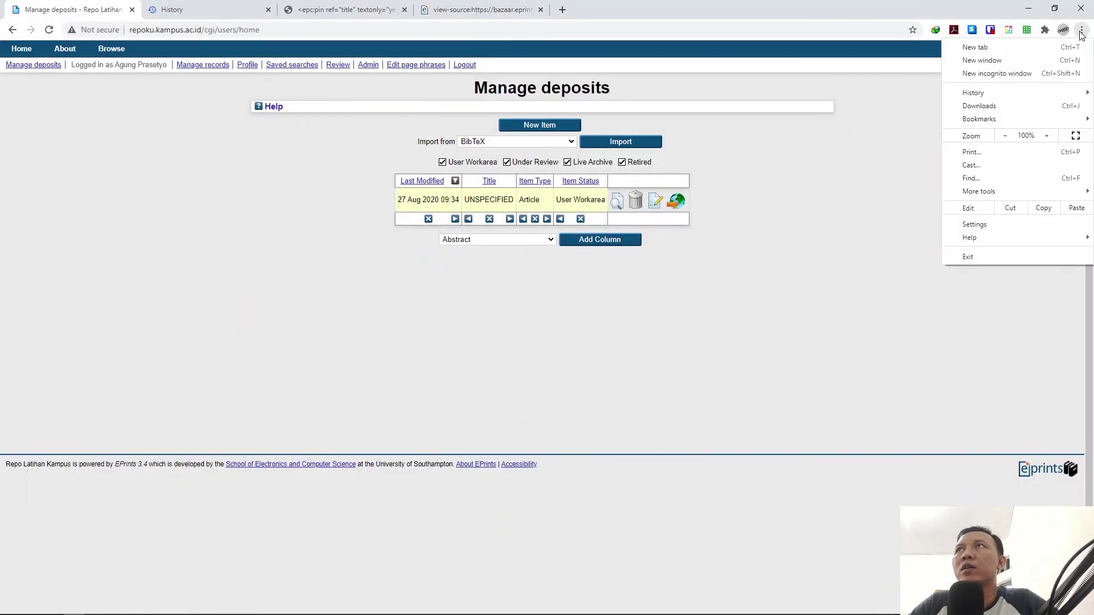
mouse_move(994, 95)
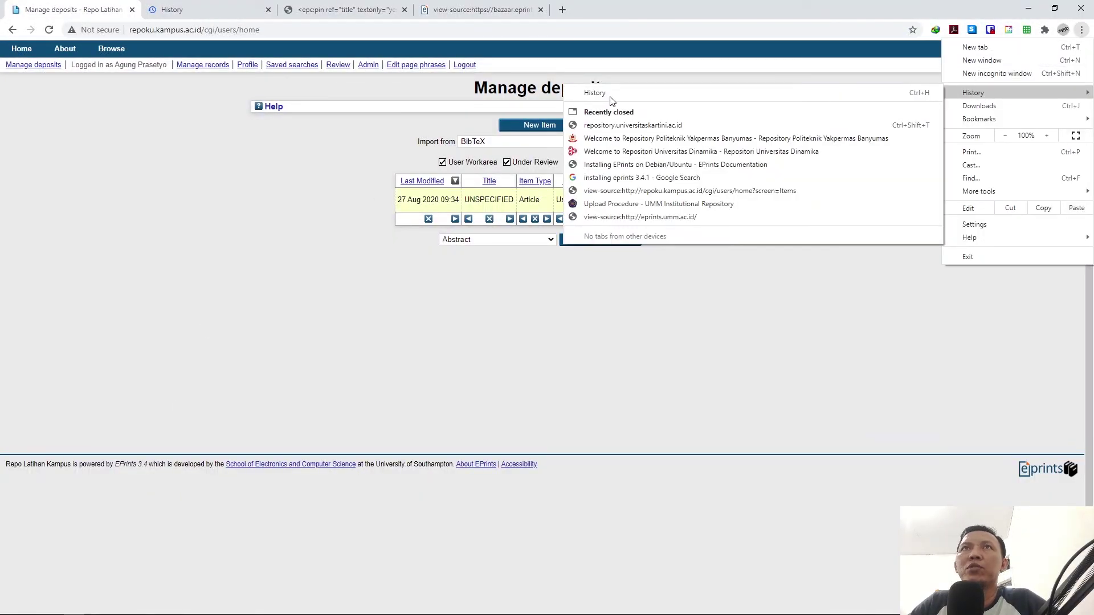
click(609, 94)
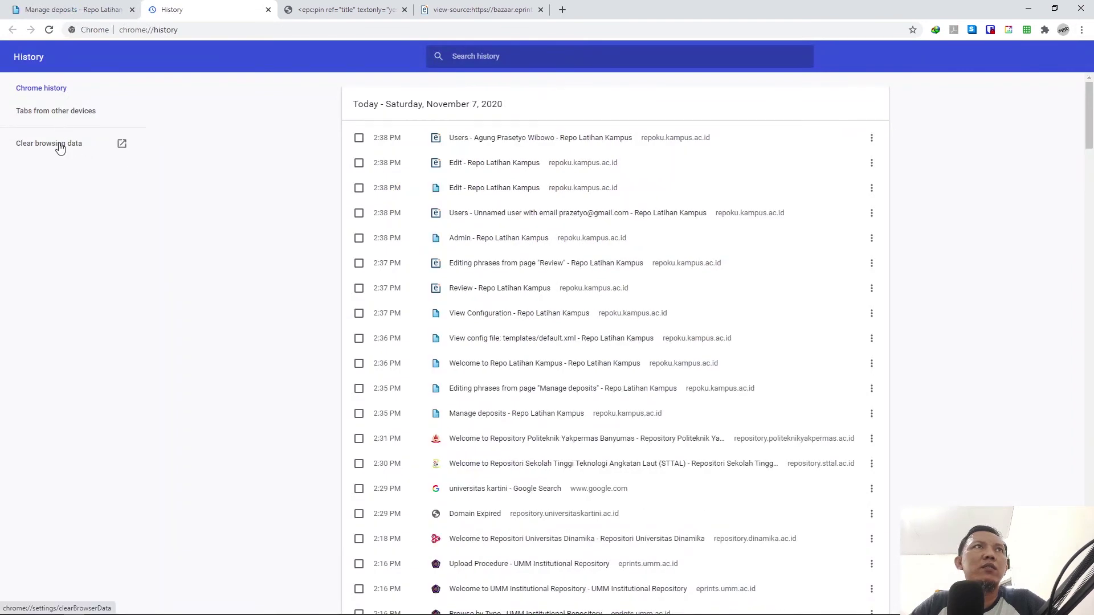
click(61, 148)
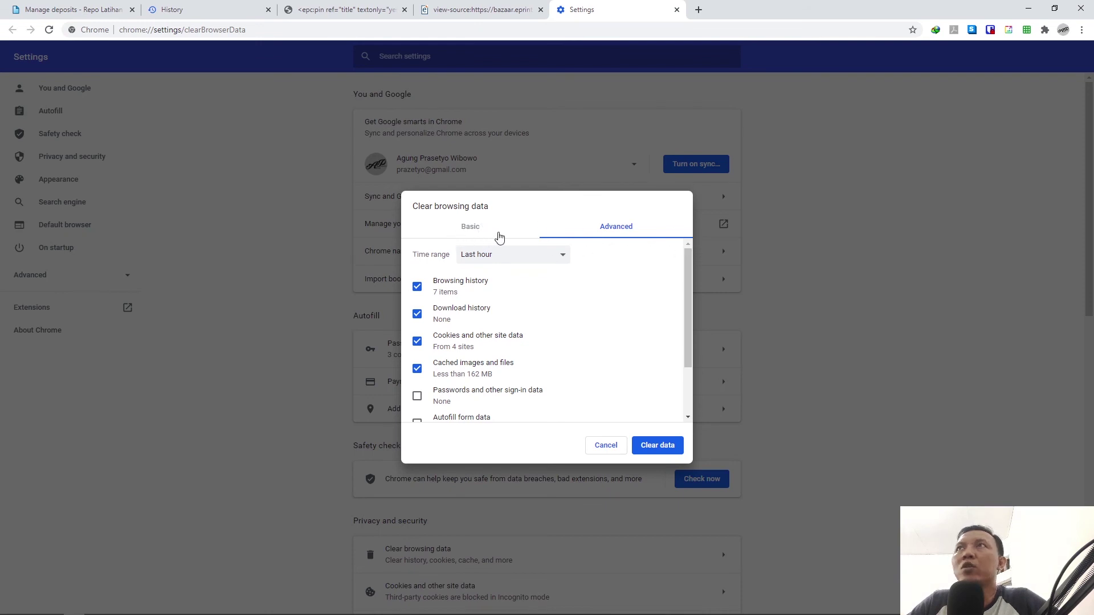
click(658, 447)
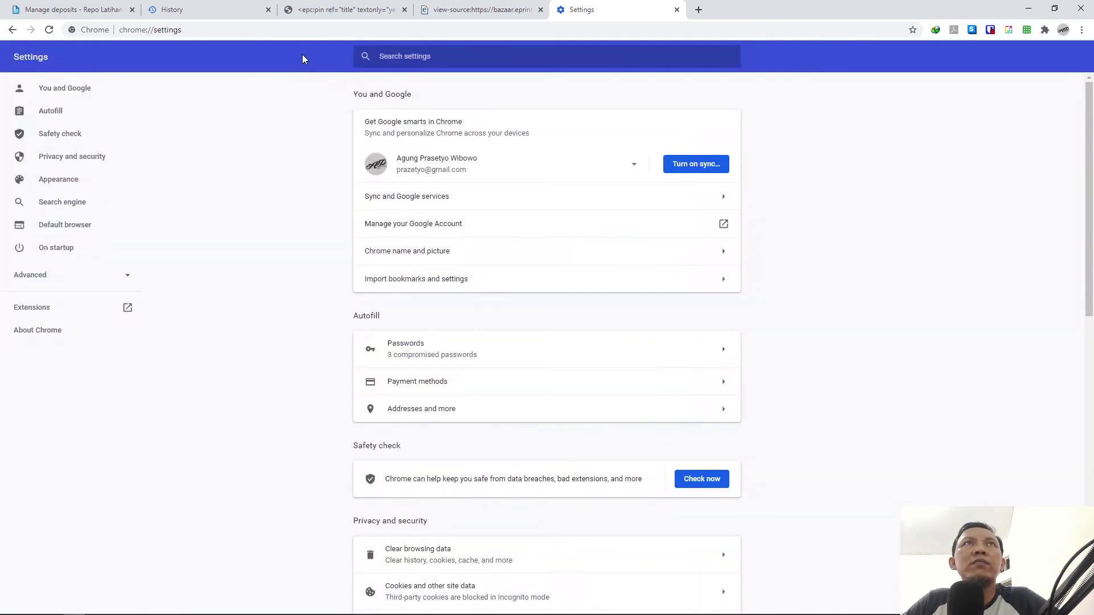
click(89, 10)
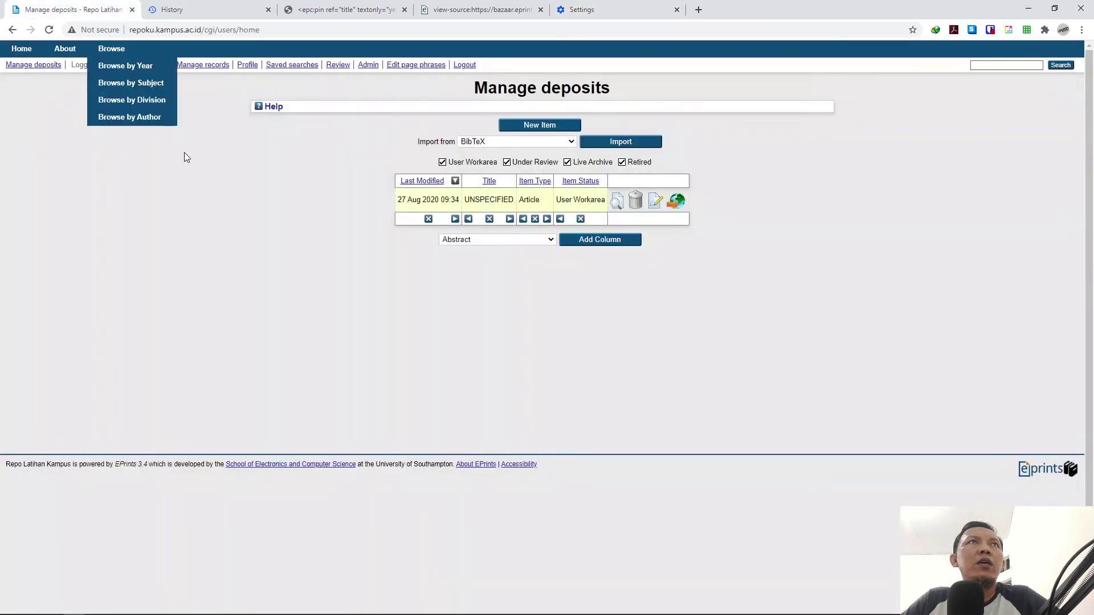
Step: Reload the page and log back in with the admin account, dismissing Chrome's password warning
click(49, 32)
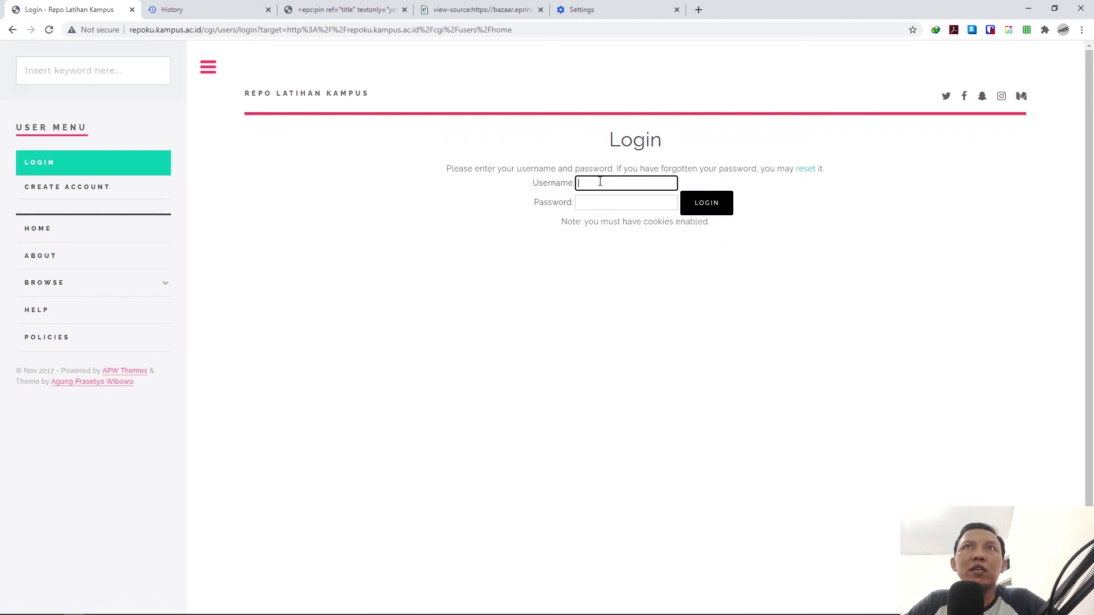
text(admi)
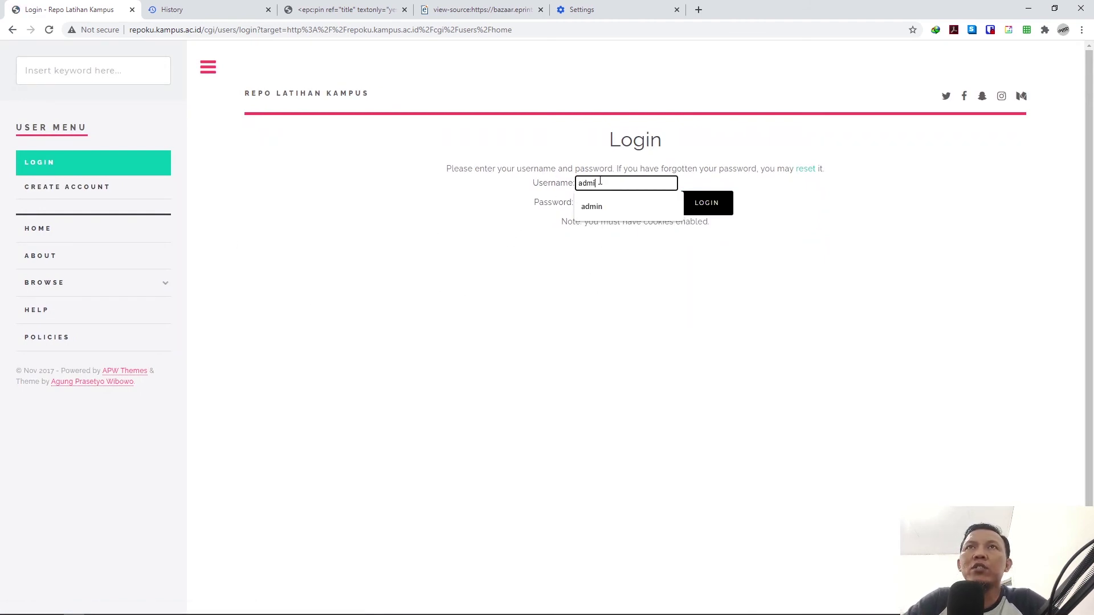
text(n)
key(Tab)
key(Return)
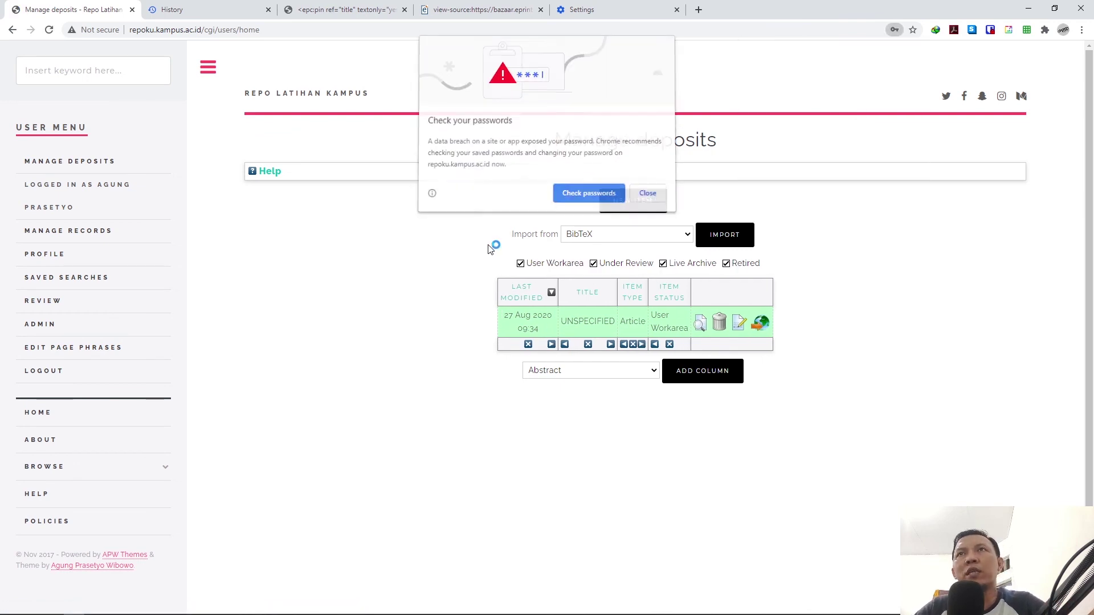
click(647, 195)
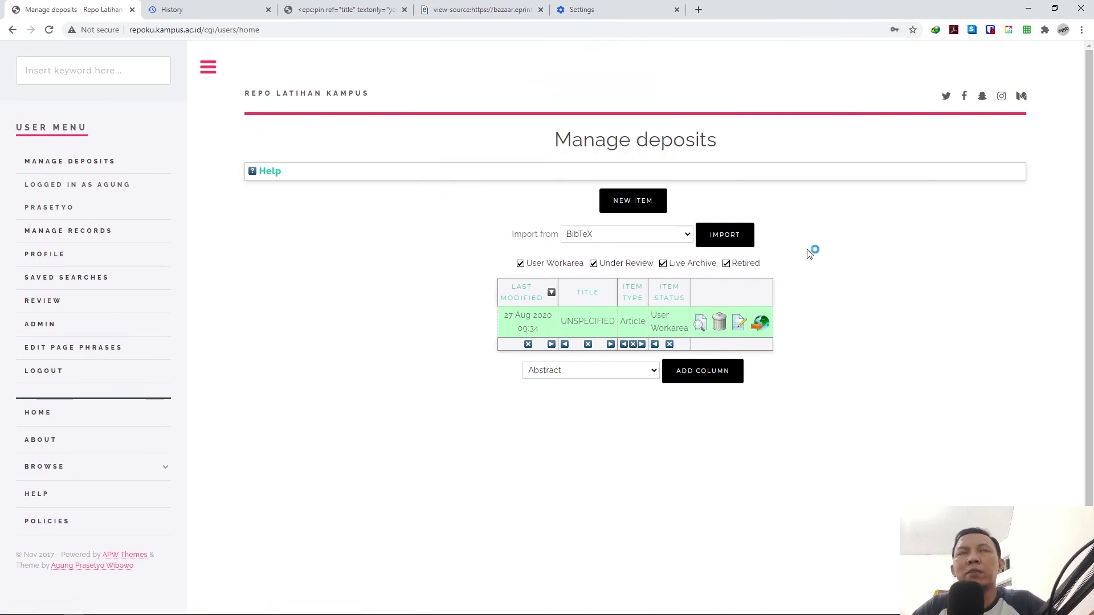
mouse_move(223, 607)
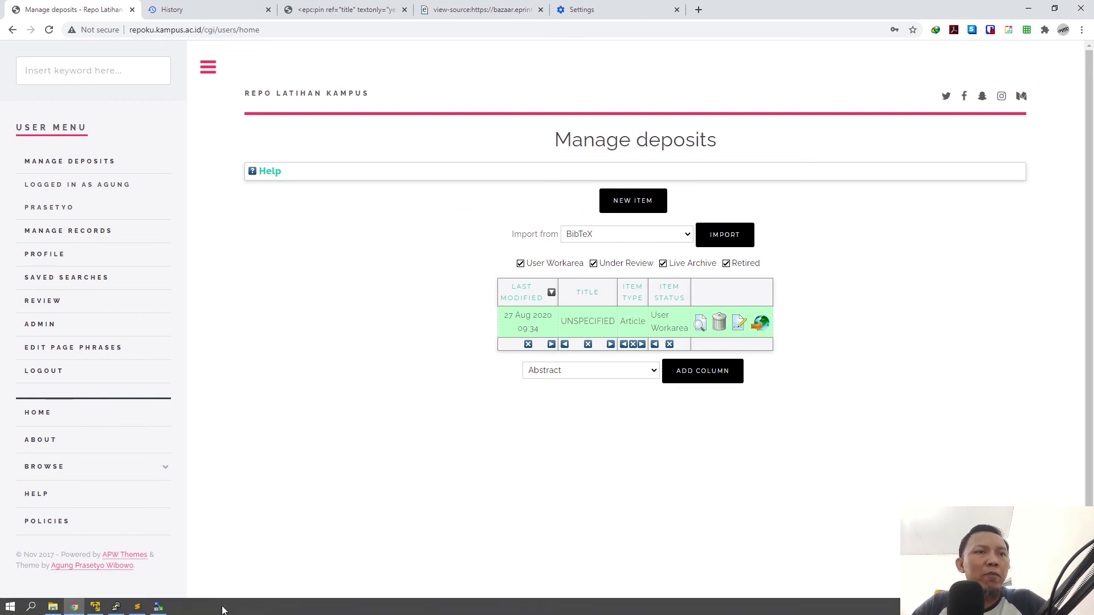
mouse_move(159, 609)
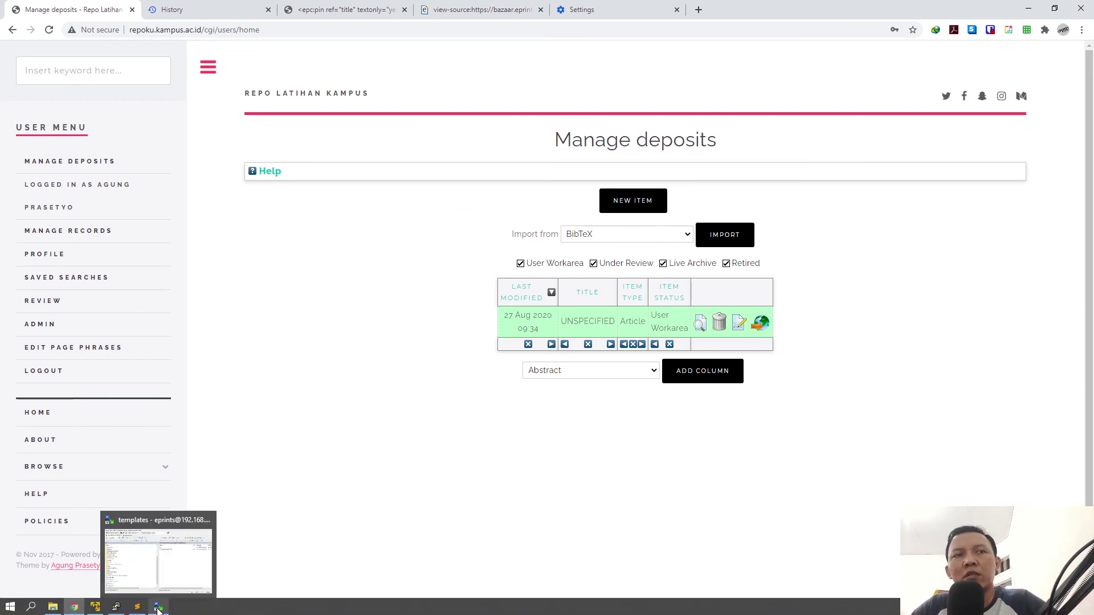
Step: Bring WinSCP to the front, showing repoku's cfg/templates folder with default_internal.xml
click(160, 609)
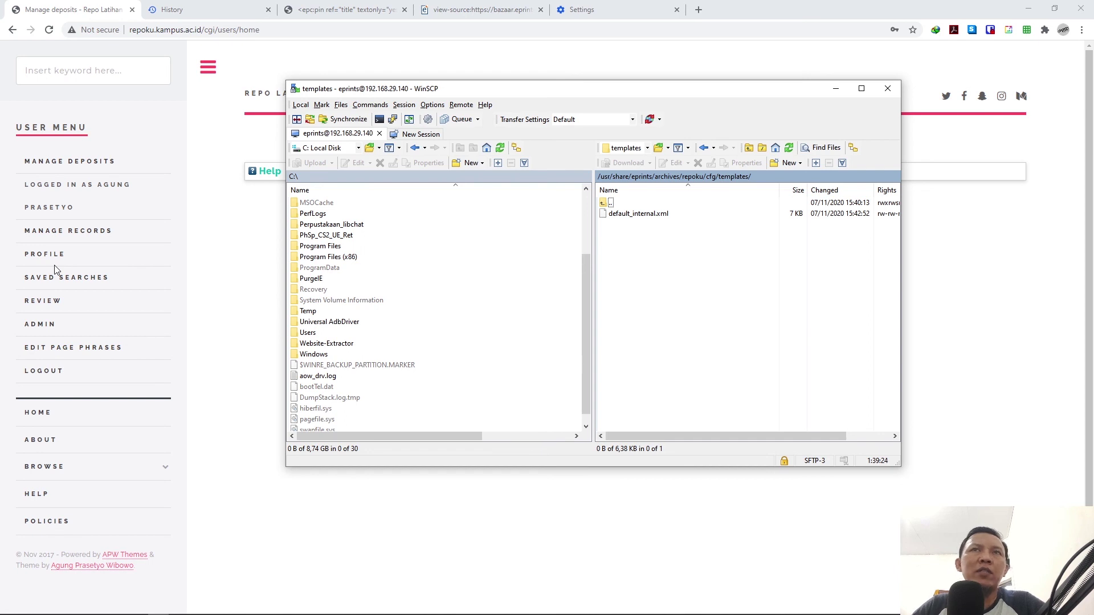
click(216, 327)
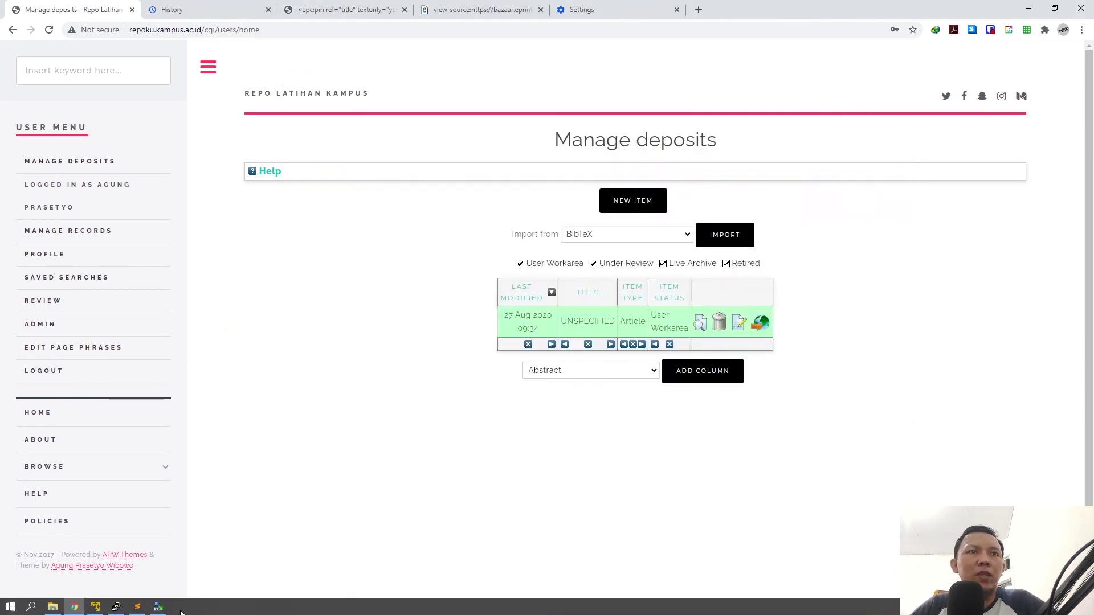
click(157, 608)
click(261, 416)
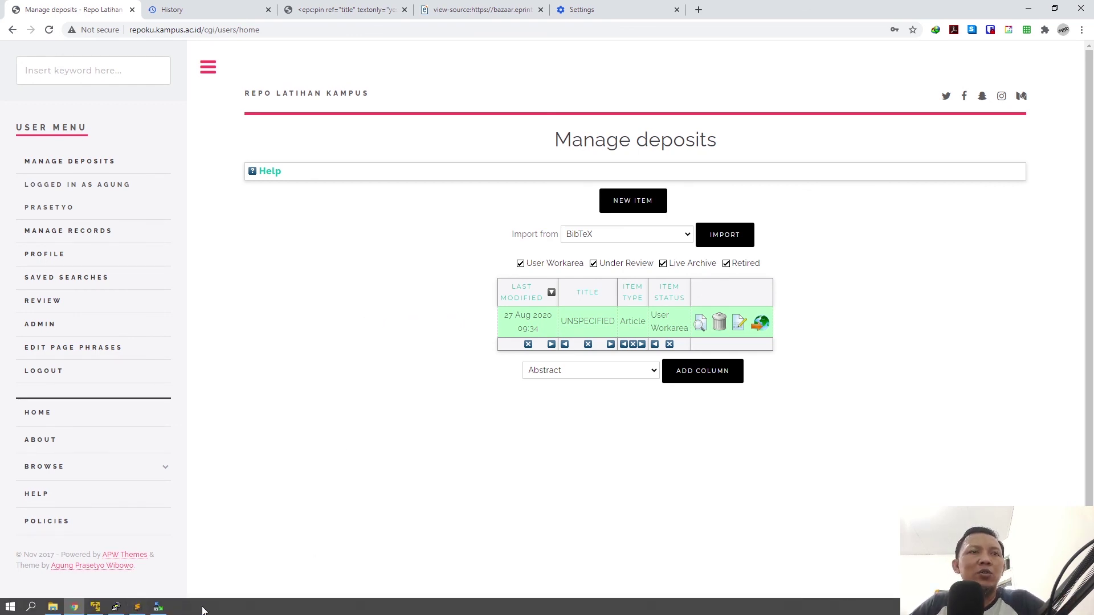
click(158, 607)
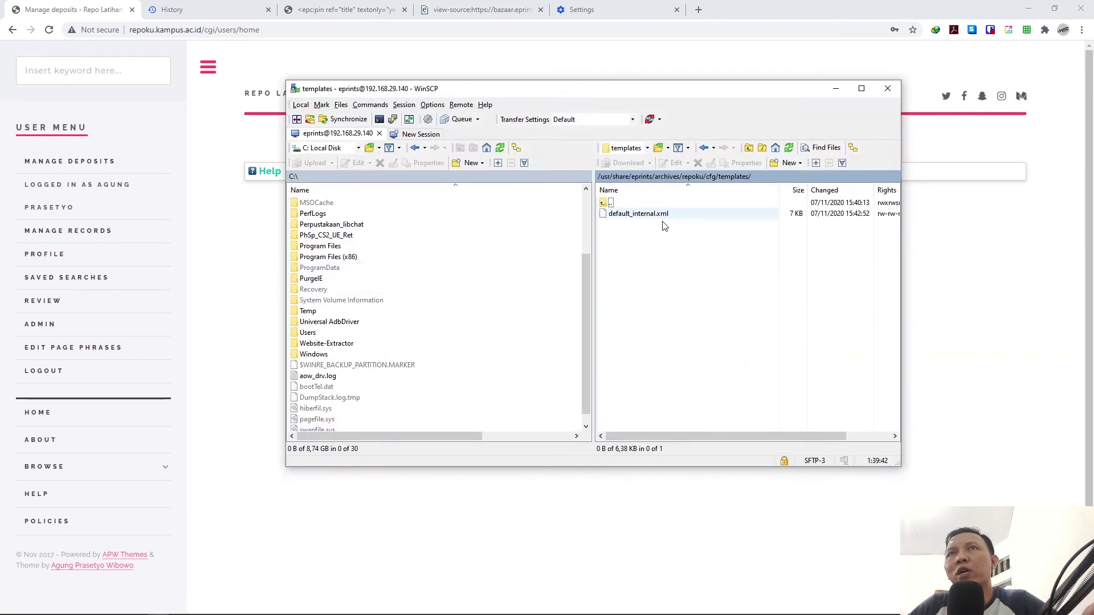
Step: Browse the server's /usr/share/eprints/flavours/pub_lib folder in WinSCP
click(647, 177)
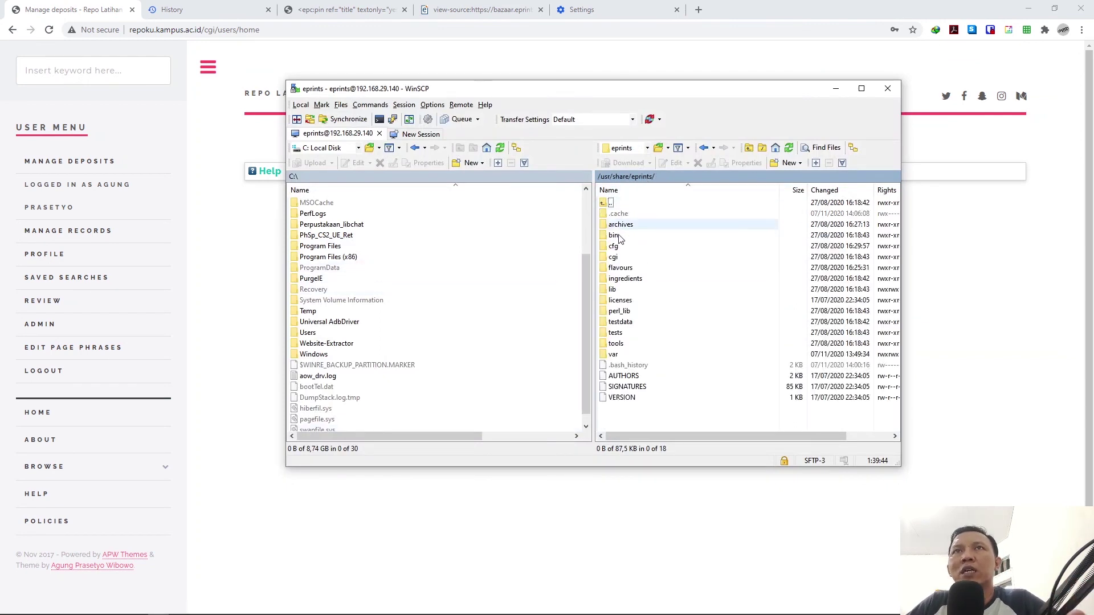
double_click(620, 269)
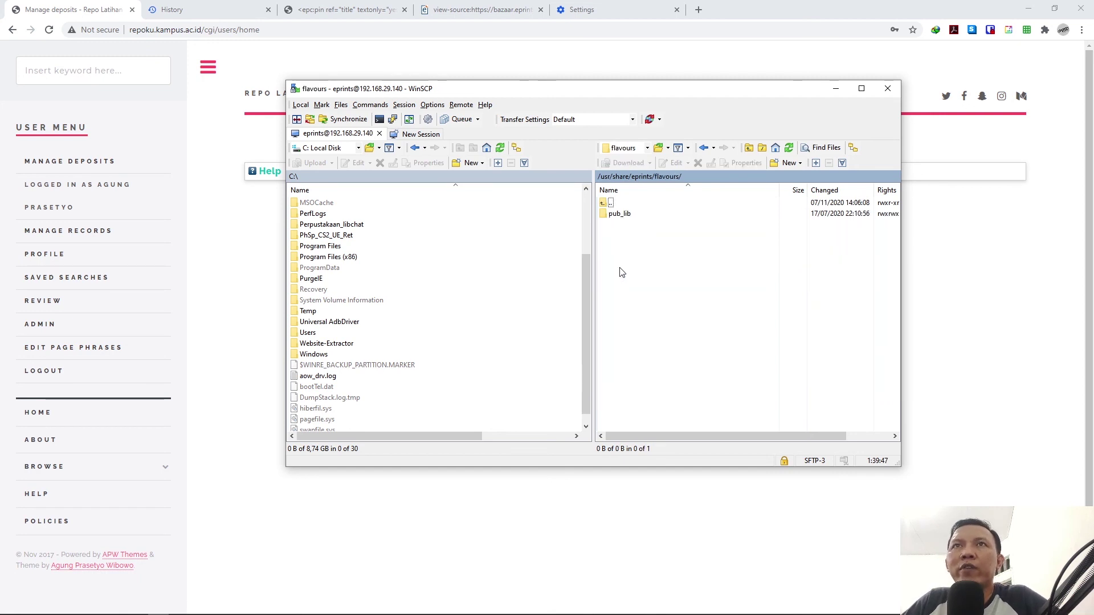
double_click(618, 214)
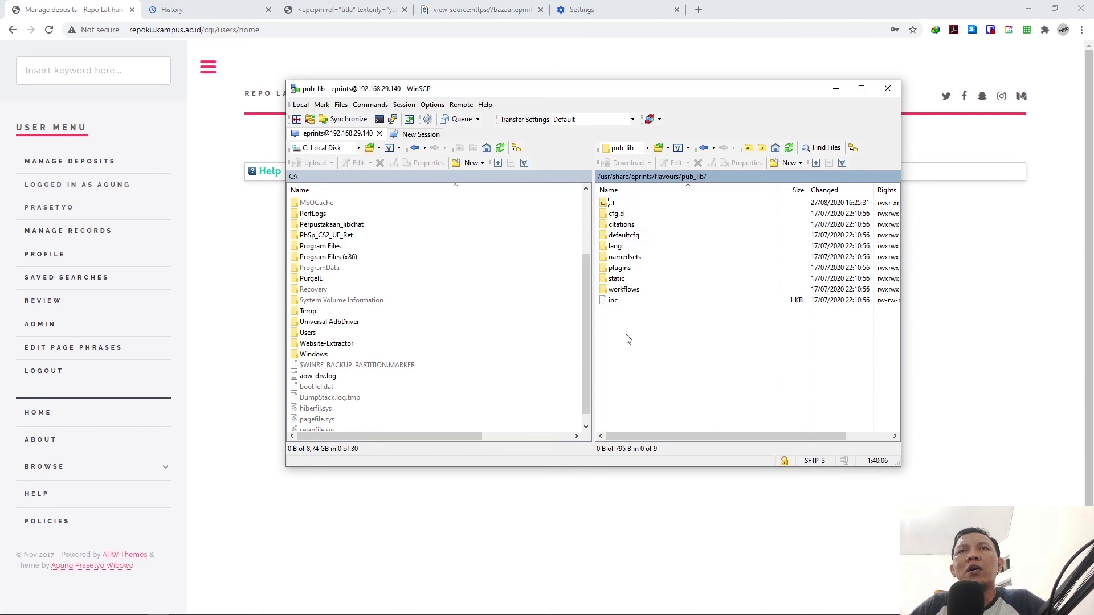
Step: Move to archives/repoku/cfg, then show the themed Repo Latihan Kampus home page in Chrome
double_click(610, 204)
double_click(609, 204)
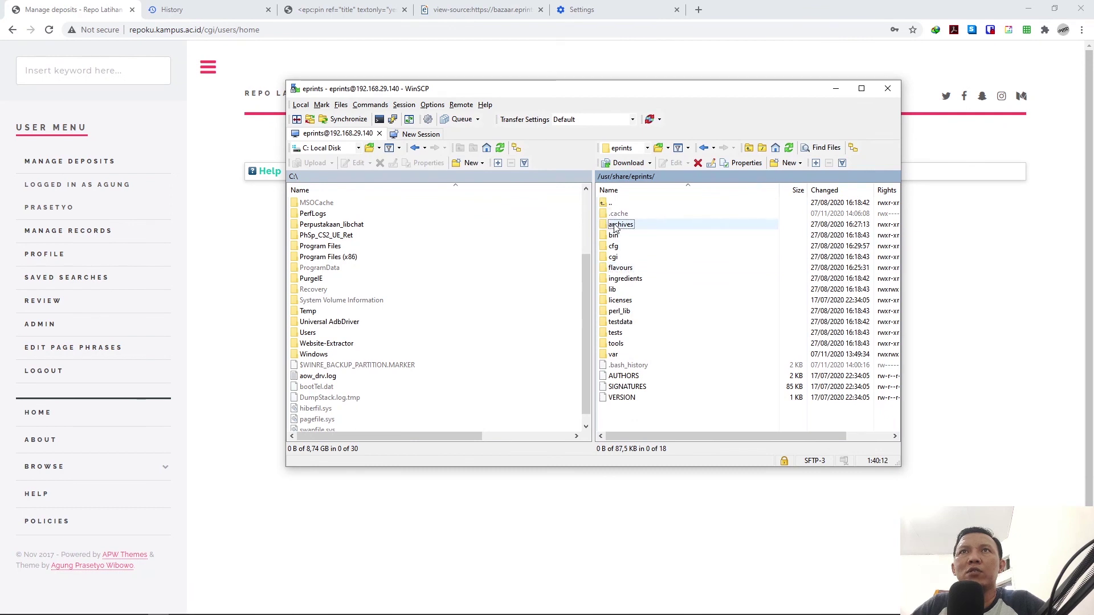
double_click(617, 225)
double_click(617, 221)
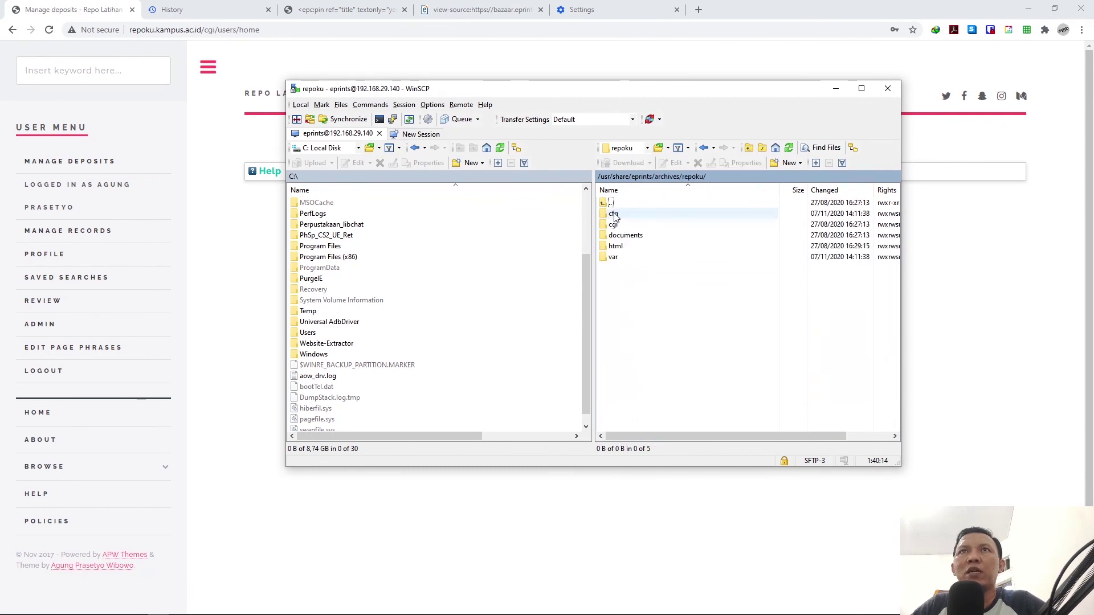
double_click(612, 214)
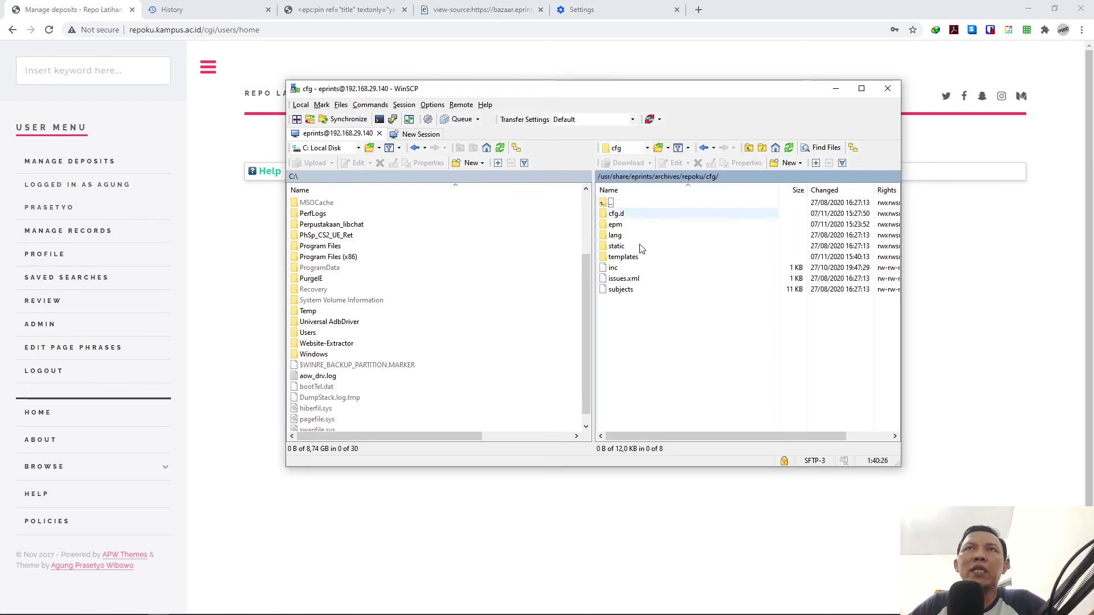
click(238, 307)
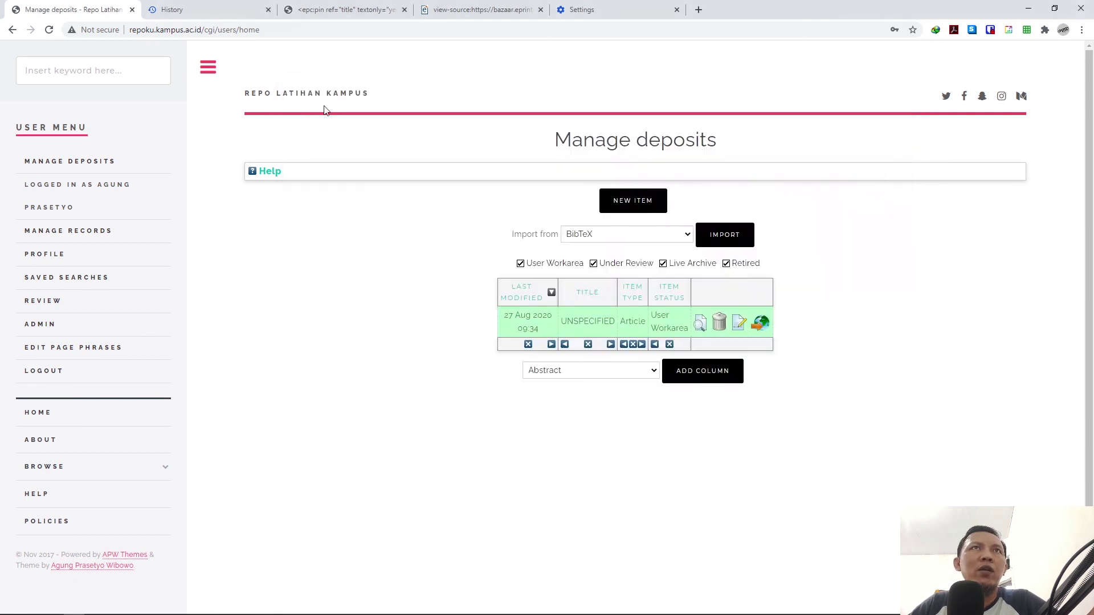
click(319, 96)
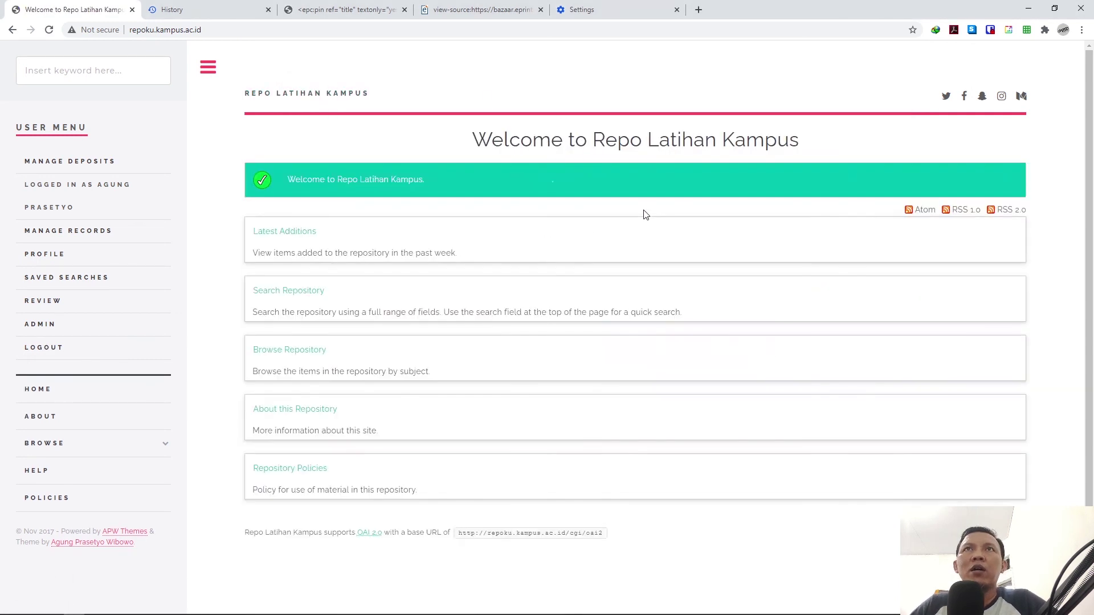